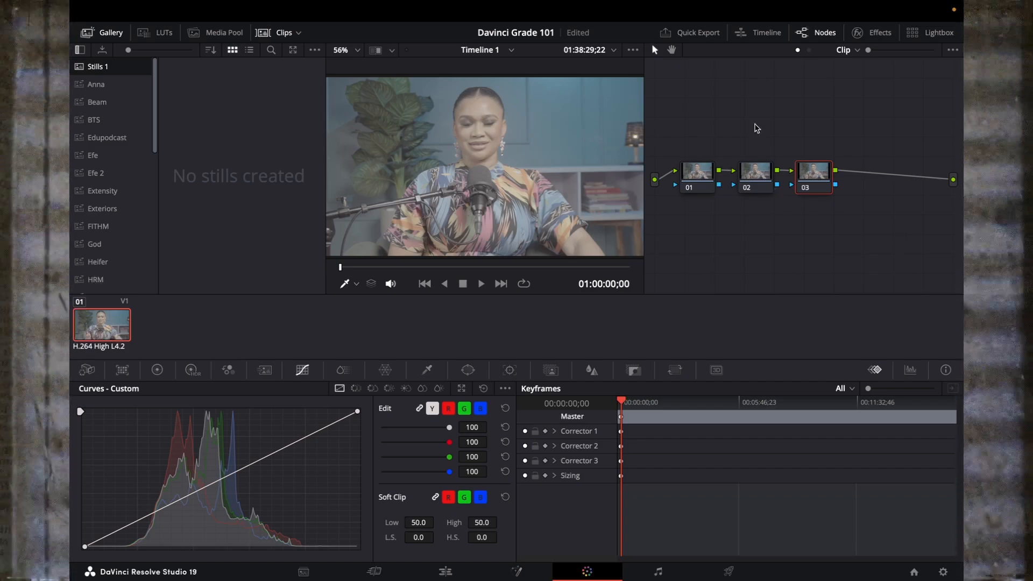
Label the first node in the node graph "Nr"
{"action": "left_click", "coordinate": [686, 172]}
{"action": "right_click", "coordinate": [690, 169]}
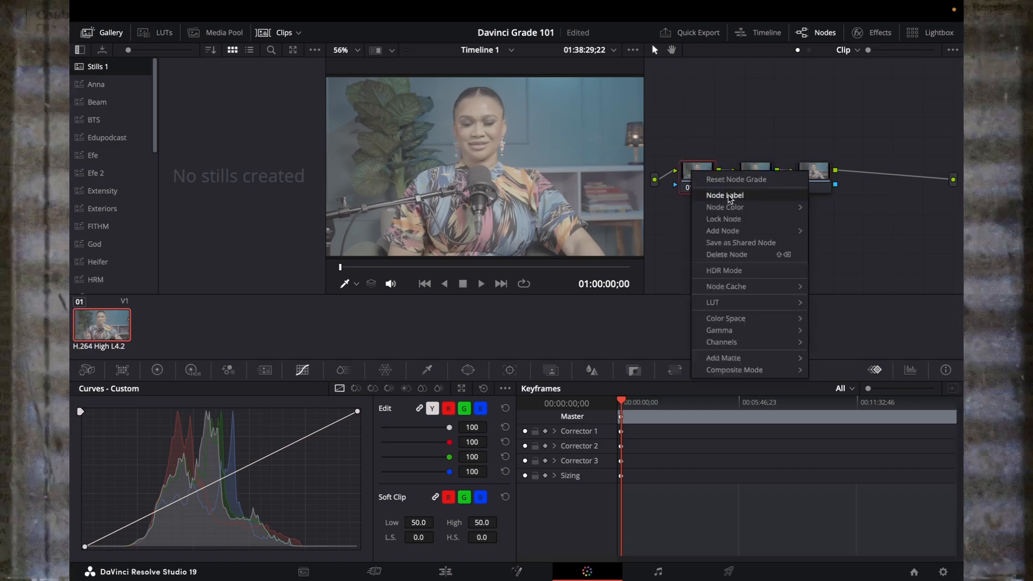
{"action": "left_click", "coordinate": [727, 195]}
{"action": "type", "text": "Nr"}
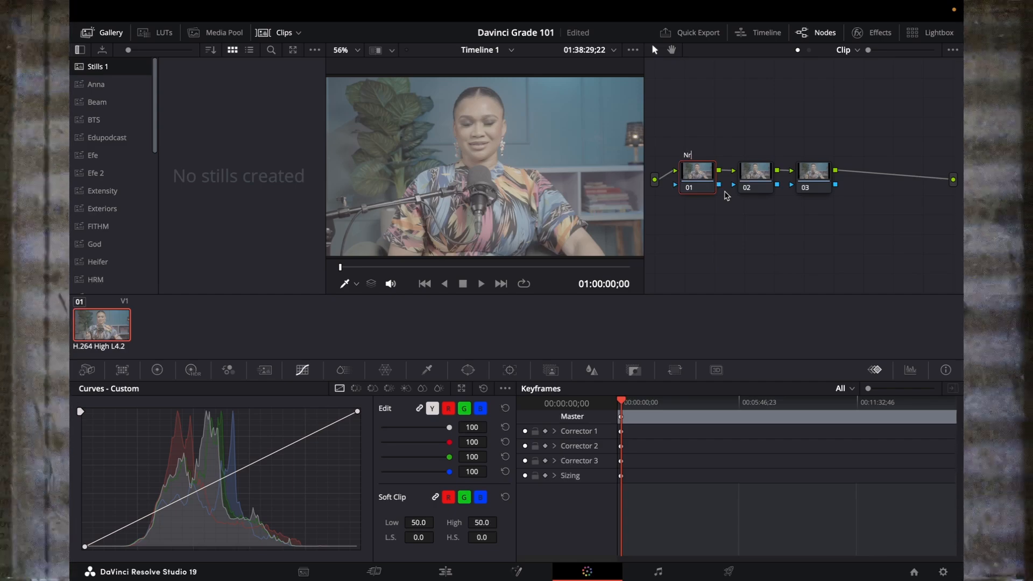
Label the second node in the chain "Primaries"
{"action": "left_click", "coordinate": [754, 173]}
{"action": "right_click", "coordinate": [754, 174]}
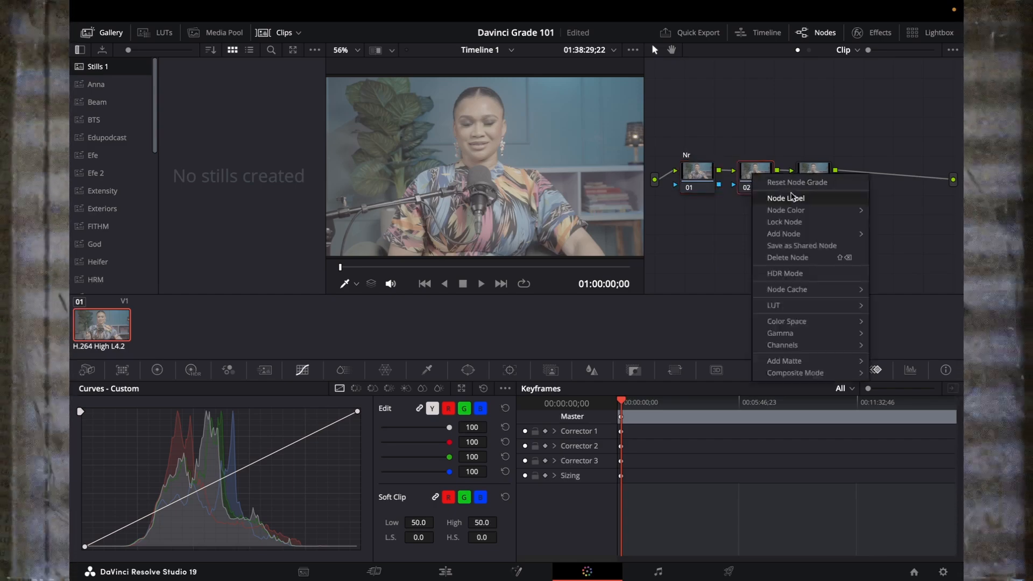
{"action": "left_click", "coordinate": [792, 197]}
{"action": "type", "text": "Primar"}
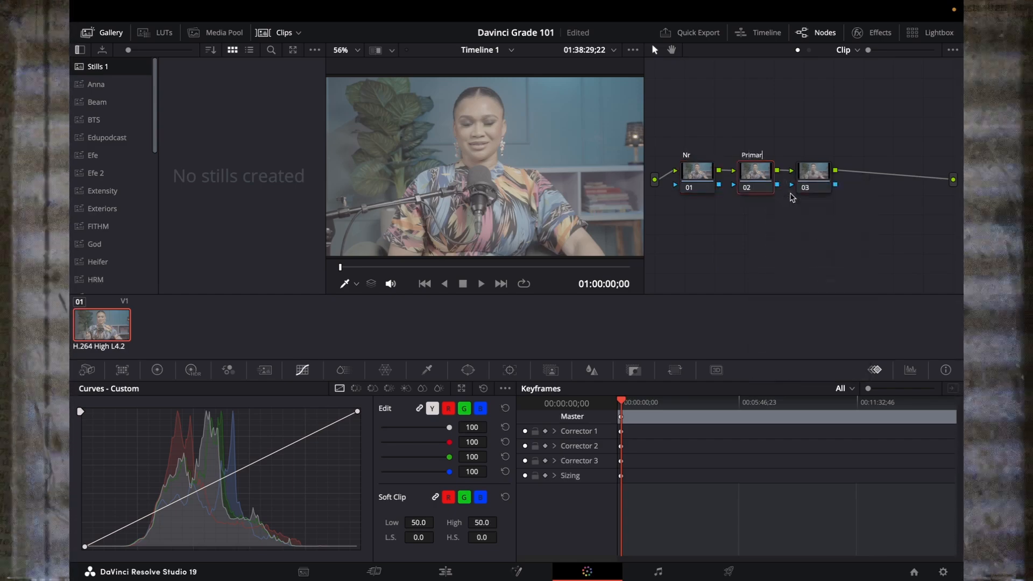
{"action": "type", "text": "ies"}
Give node 03 at the end of the chain the label "Exp"
{"action": "left_click", "coordinate": [815, 172]}
{"action": "right_click", "coordinate": [814, 172]}
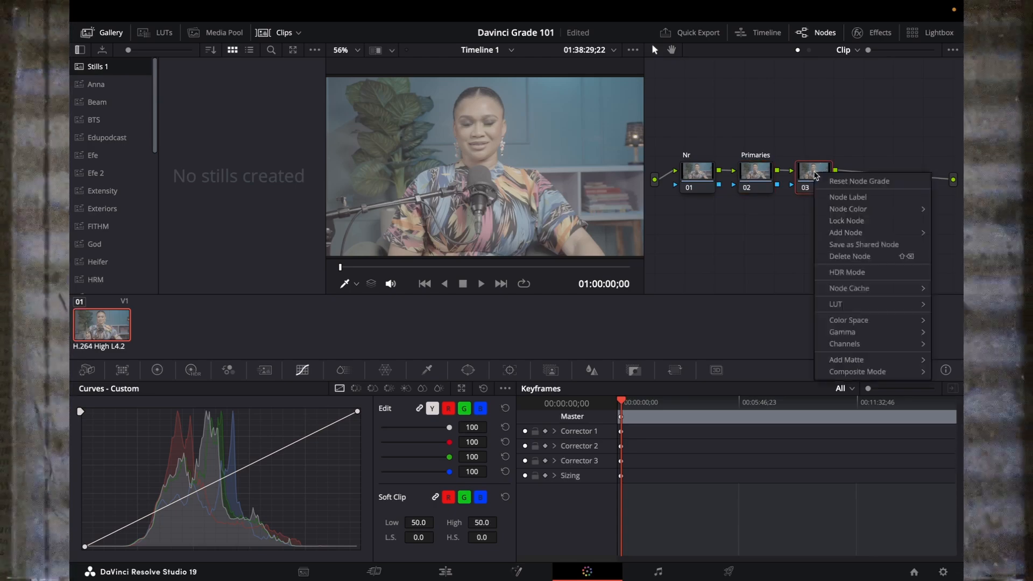
{"action": "left_click", "coordinate": [843, 197]}
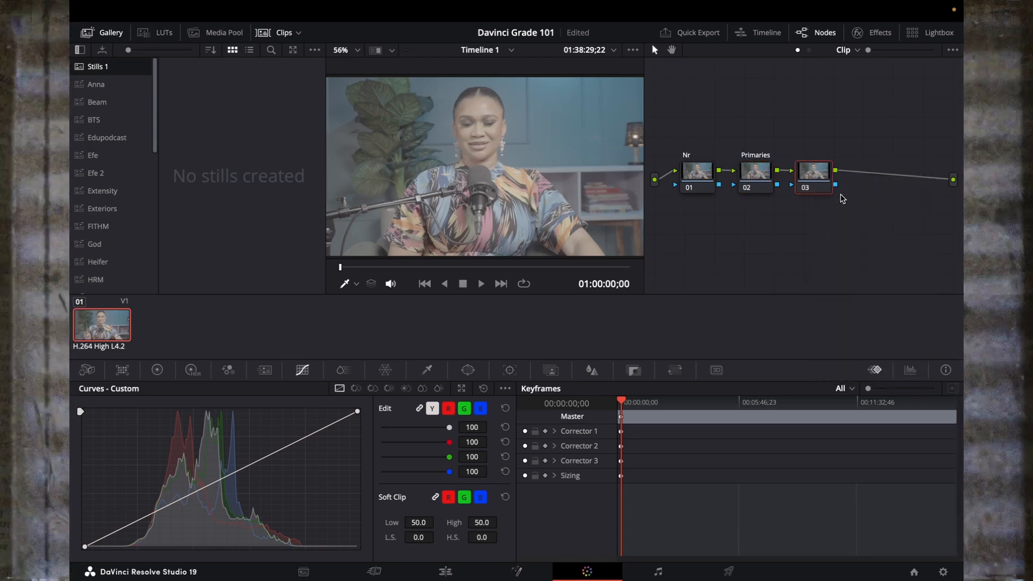
{"action": "type", "text": "Exp"}
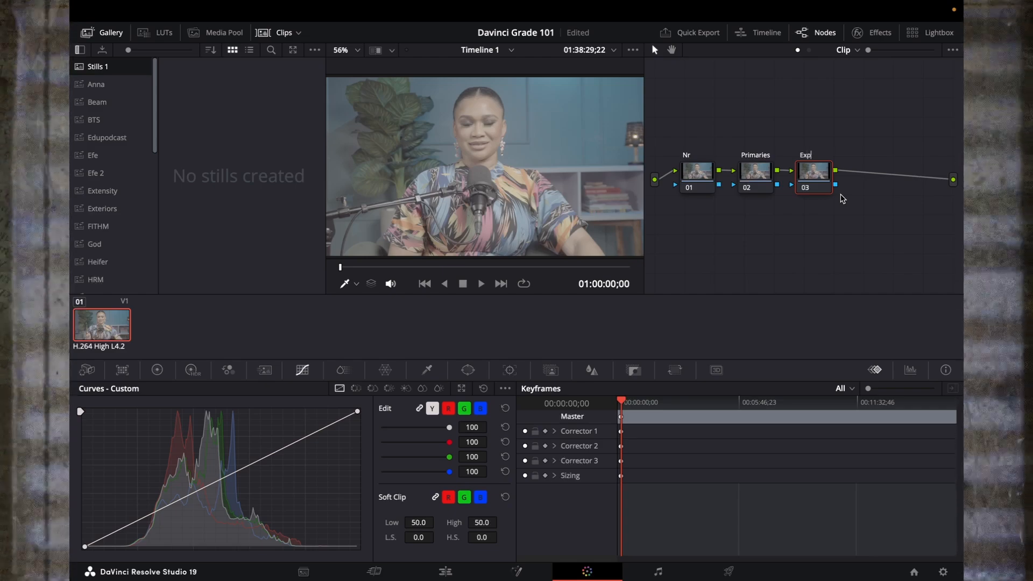
{"action": "key", "text": "Return"}
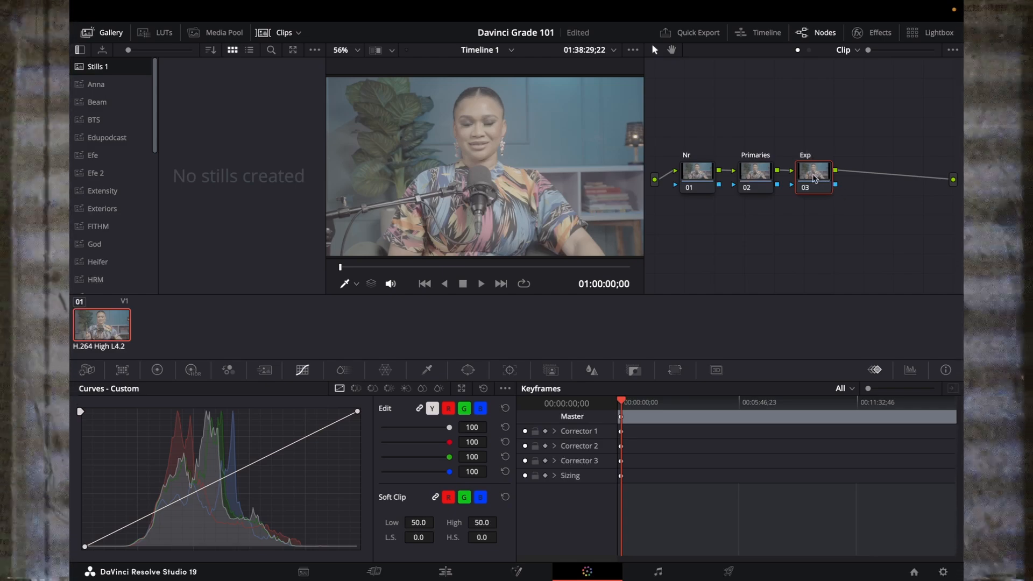
{"action": "key", "text": "alt+s"}
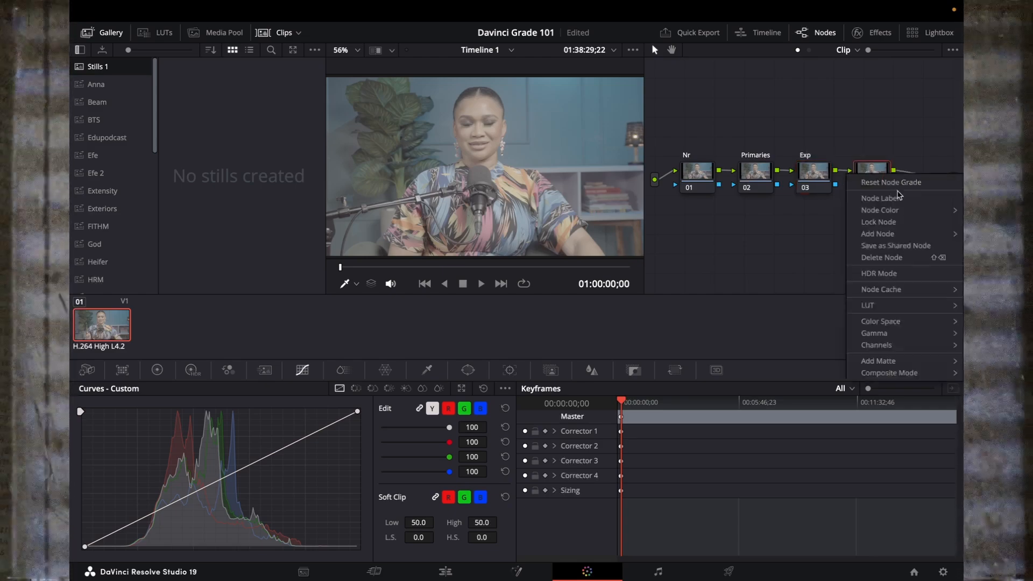
{"action": "right_click", "coordinate": [872, 173]}
{"action": "left_click", "coordinate": [894, 197]}
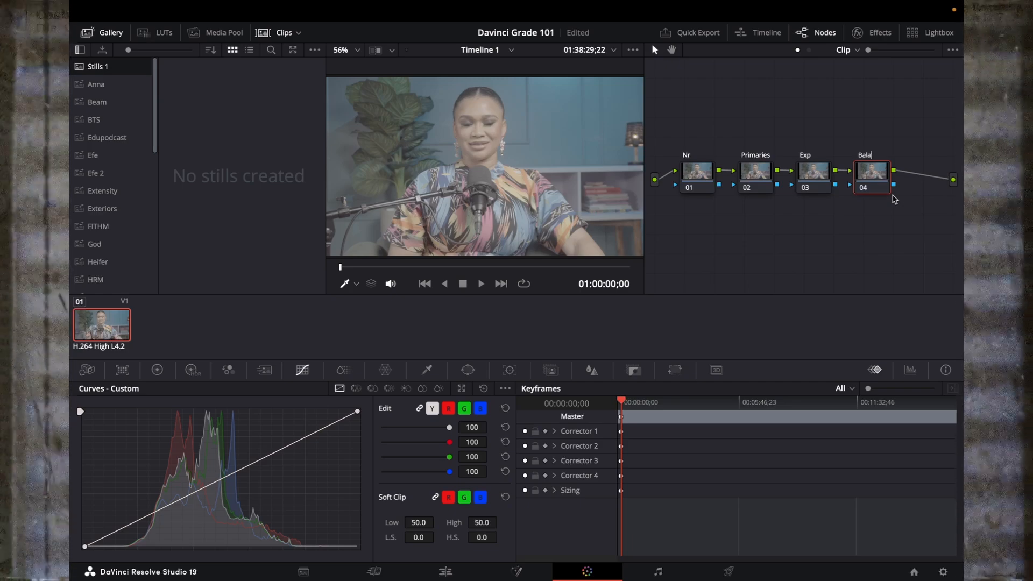
{"action": "type", "text": "Balance"}
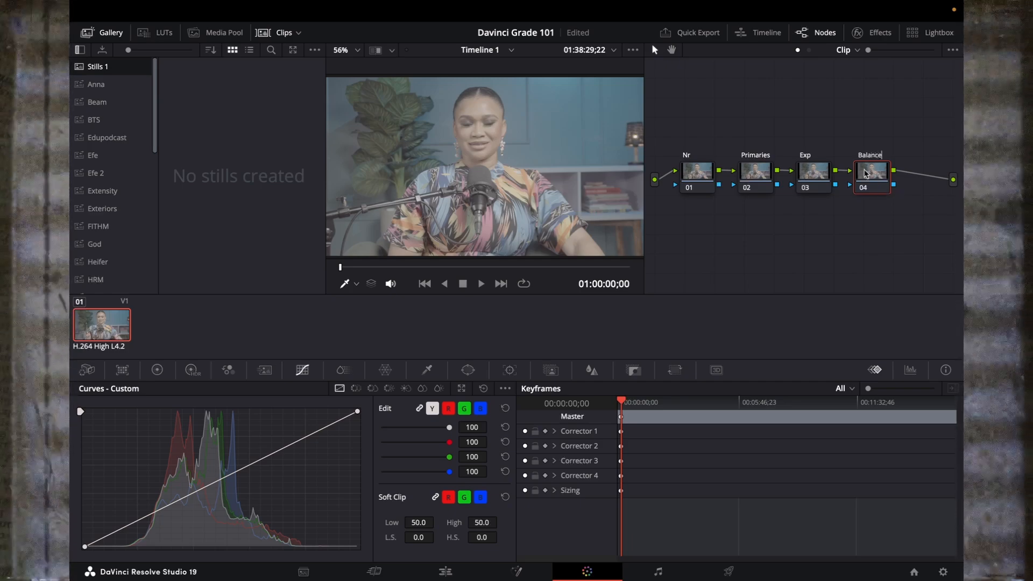
{"action": "key", "text": "Return"}
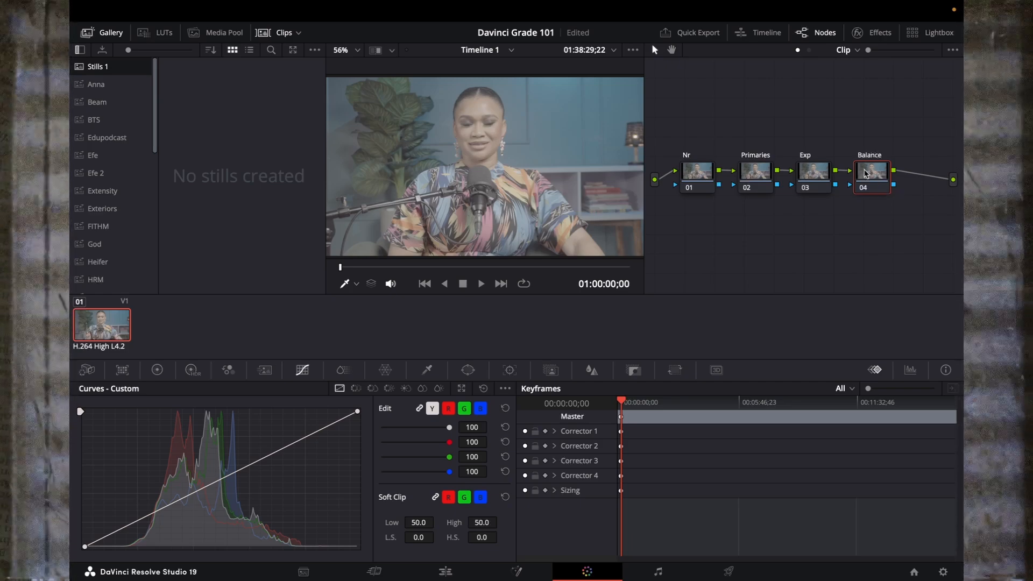
{"action": "left_click_drag", "start_coordinate": [866, 173], "coordinate": [870, 175]}
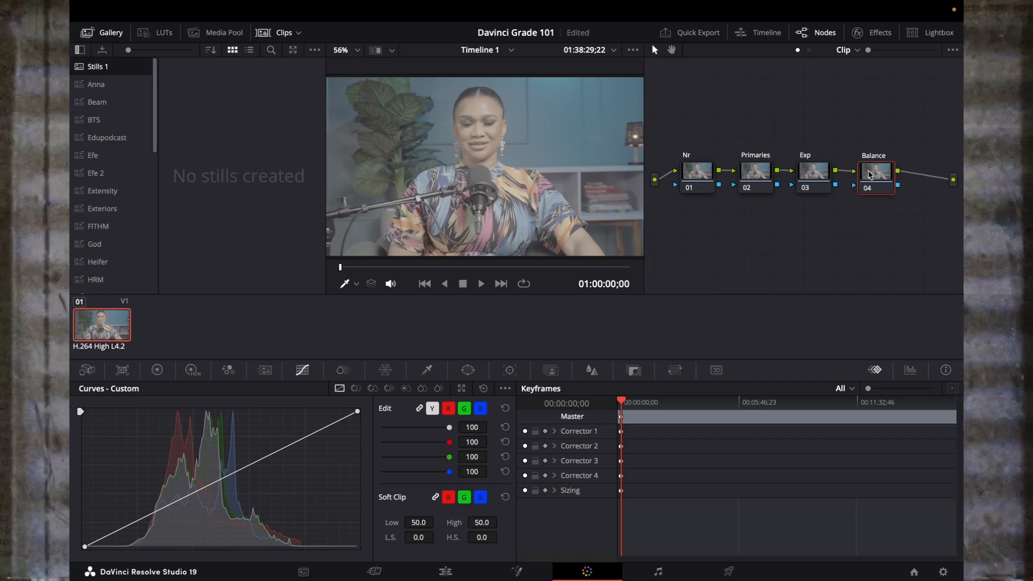
{"action": "key", "text": "alt+s"}
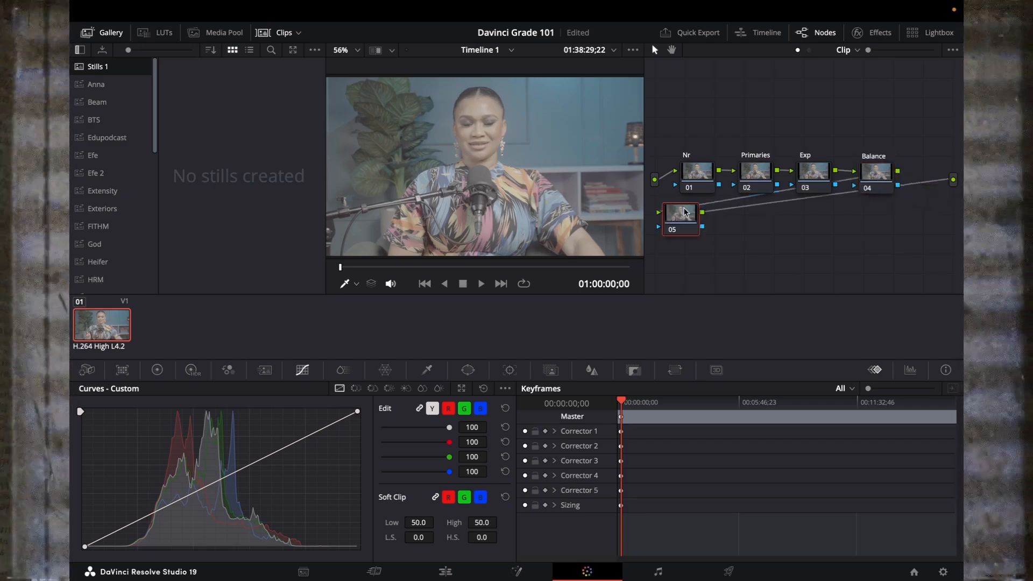
{"action": "left_click_drag", "start_coordinate": [679, 215], "coordinate": [717, 220]}
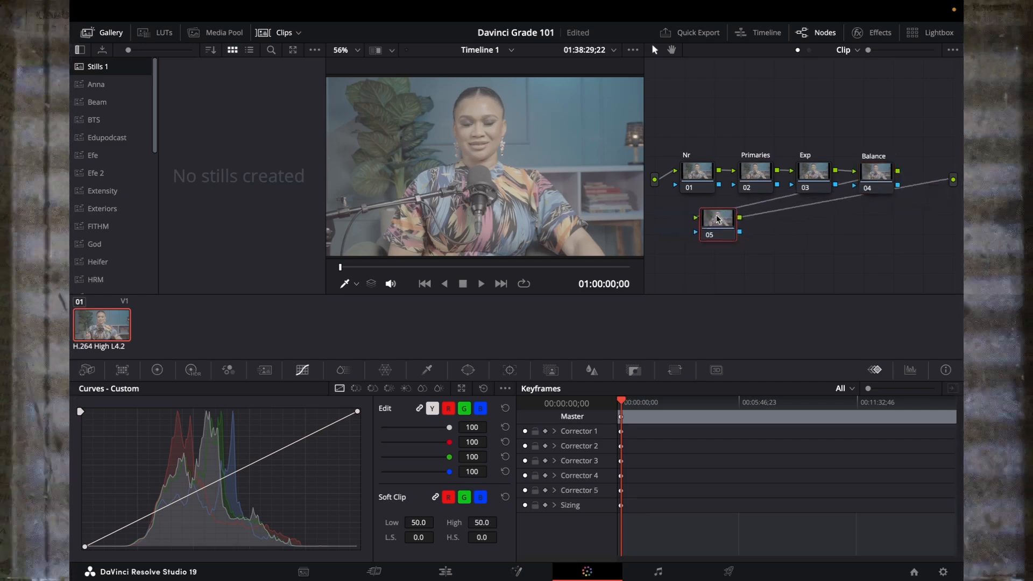
{"action": "key", "text": "Delete"}
{"action": "key", "text": "Delete"}
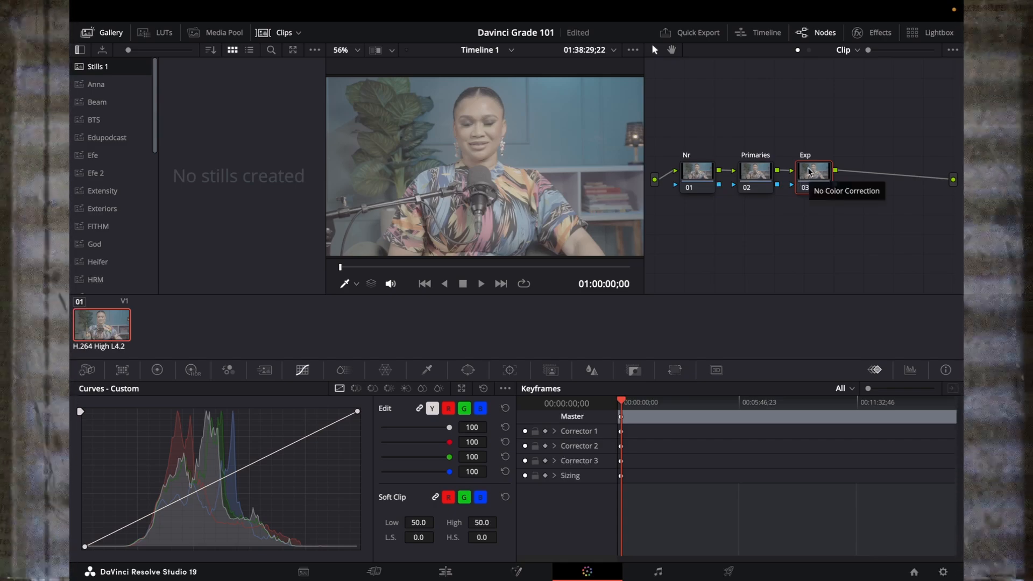
Add a serial node after the Exp node and label it "cst in"
{"action": "key", "text": "alt+s"}
{"action": "right_click", "coordinate": [861, 165]}
{"action": "left_click", "coordinate": [887, 194]}
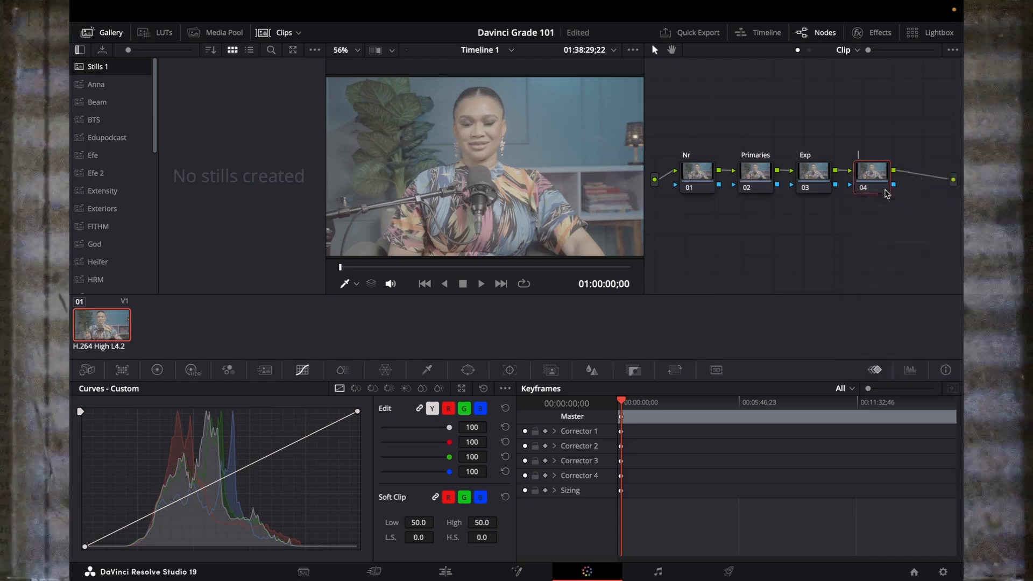
{"action": "type", "text": "cst in"}
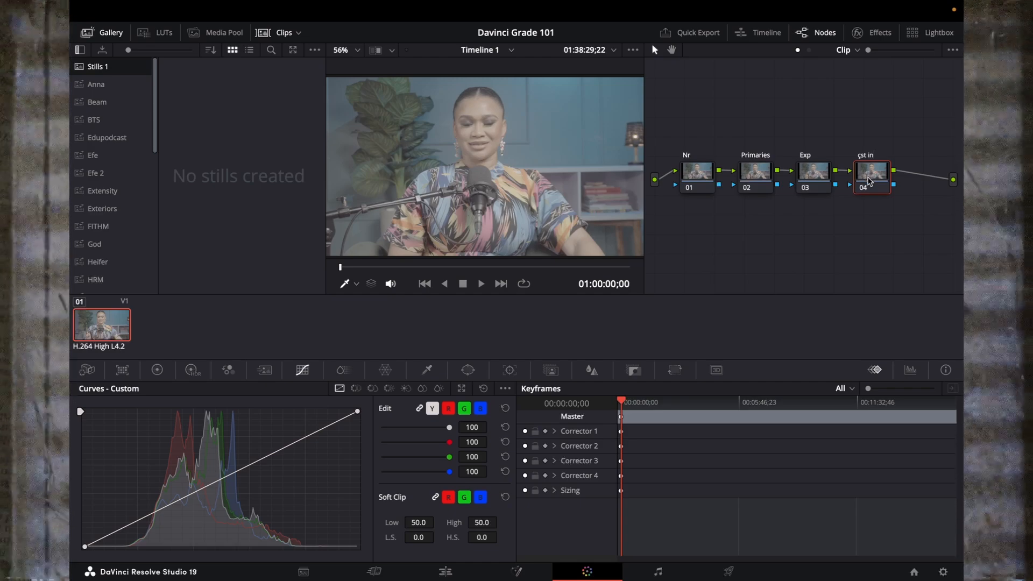
Append a serial node after the cst in node and label it "Balance"
{"action": "key", "text": "alt+s"}
{"action": "right_click", "coordinate": [926, 175]}
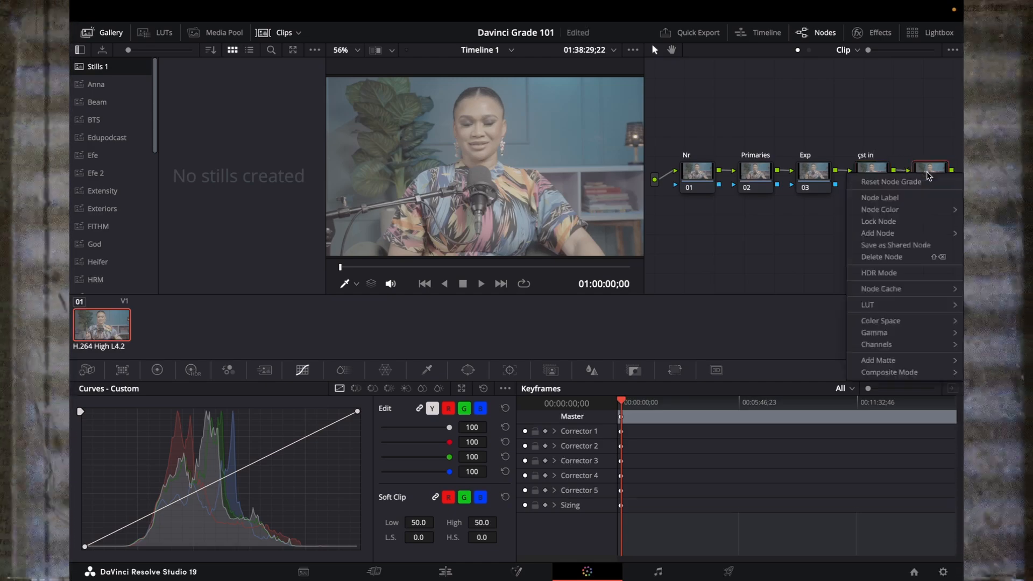
{"action": "left_click", "coordinate": [909, 199]}
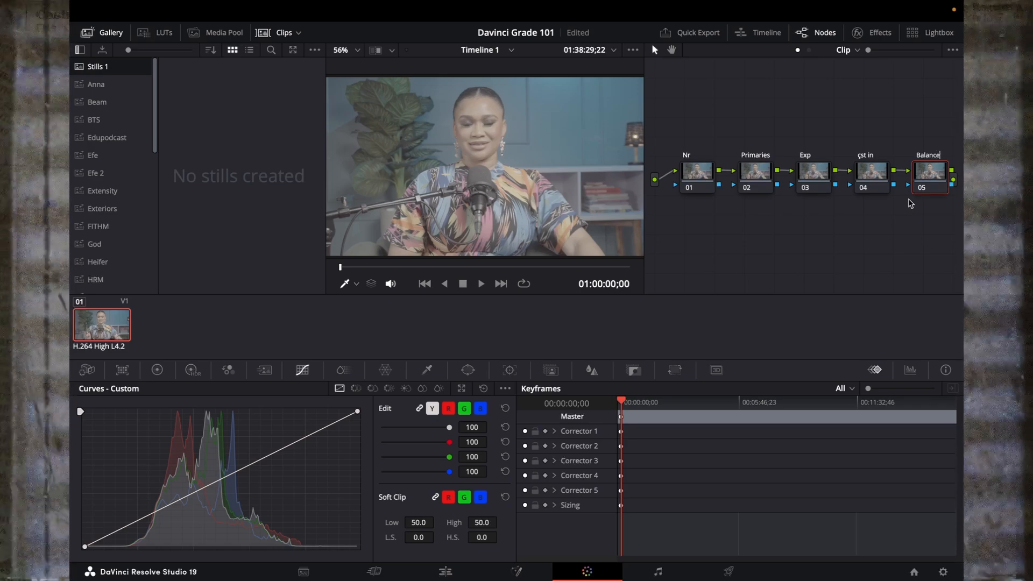
{"action": "type", "text": "Balance"}
{"action": "key", "text": "Return"}
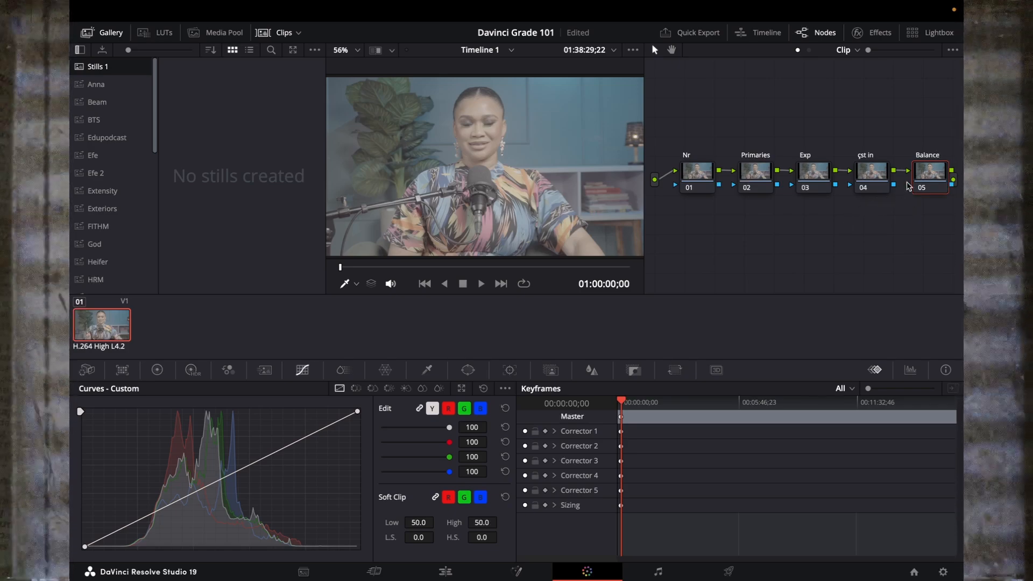
Add a serial node after Balance, place it in a second row below the Nr node, and label it "RGB Mixer"
{"action": "key", "text": "alt+o"}
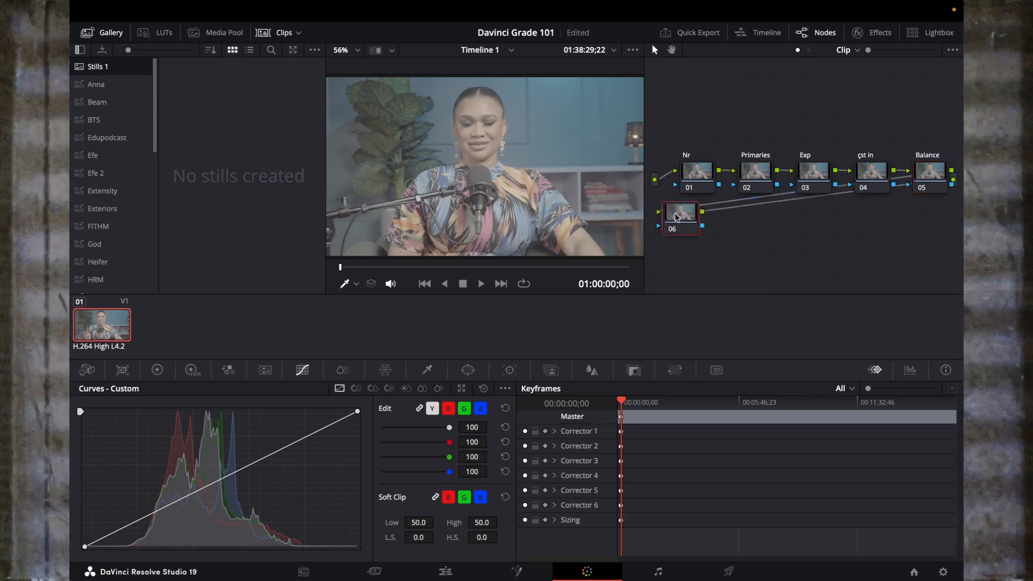
{"action": "left_click_drag", "start_coordinate": [676, 218], "coordinate": [682, 239]}
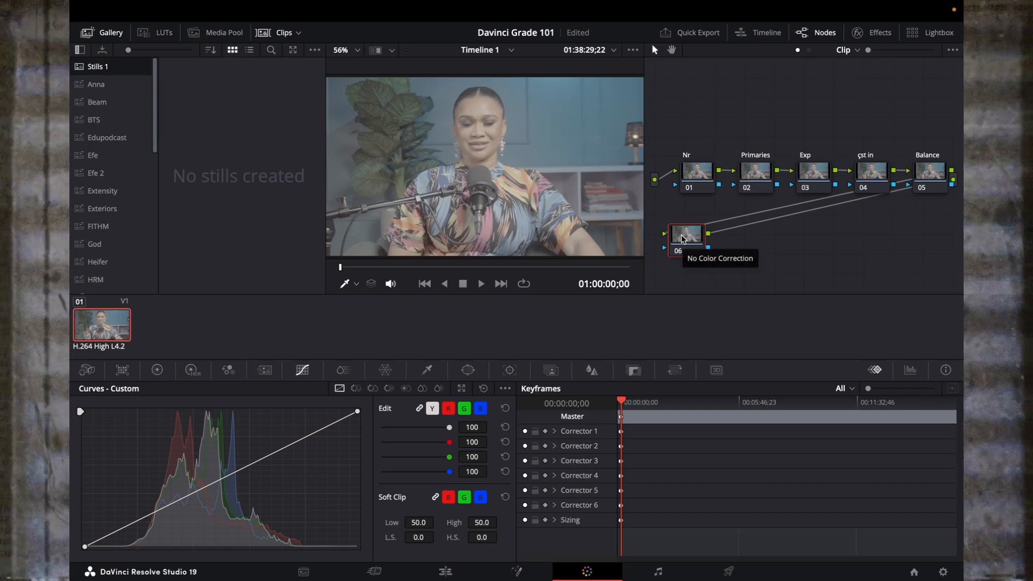
{"action": "right_click", "coordinate": [682, 239]}
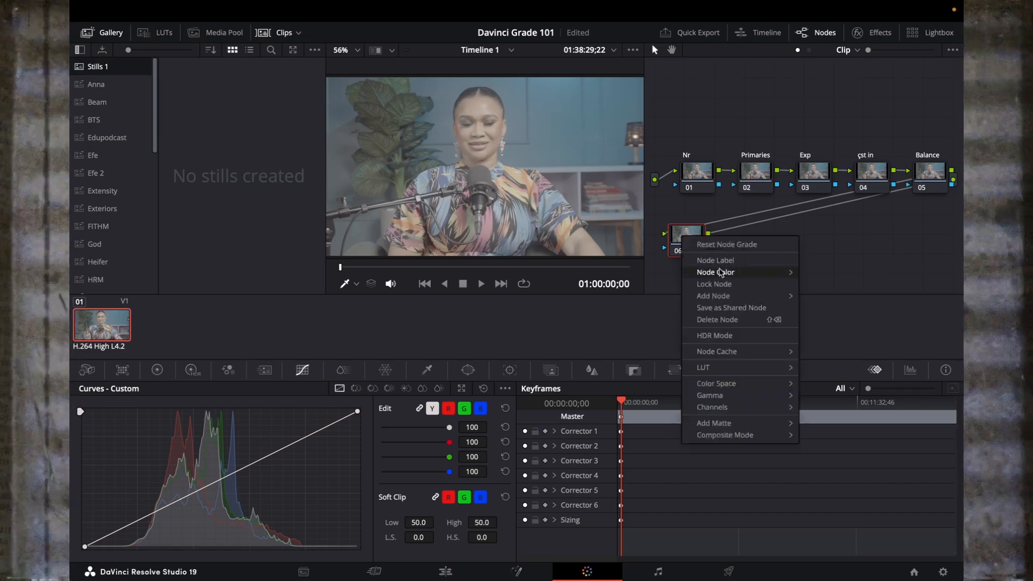
{"action": "left_click", "coordinate": [719, 263]}
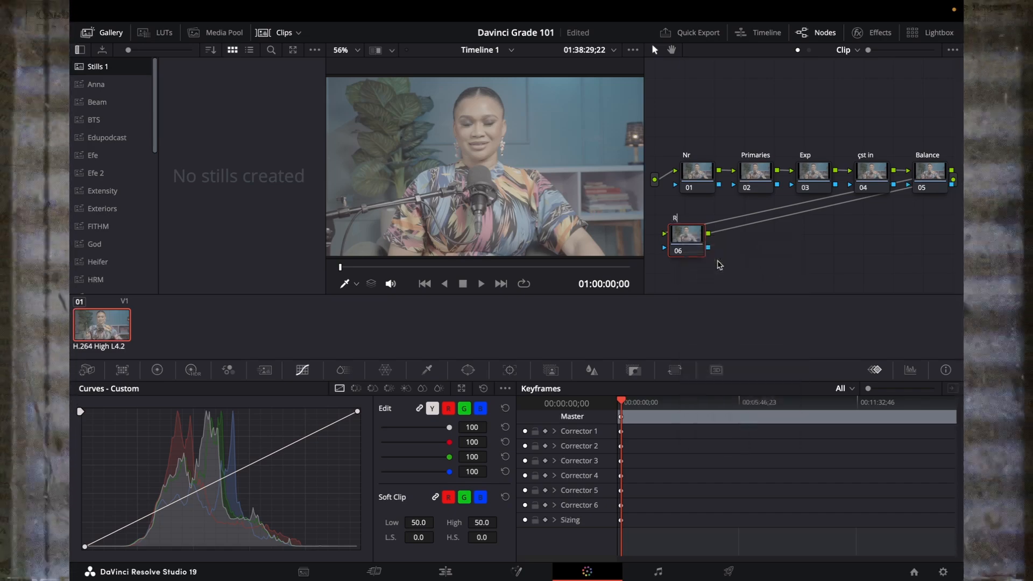
{"action": "type", "text": "RGB"}
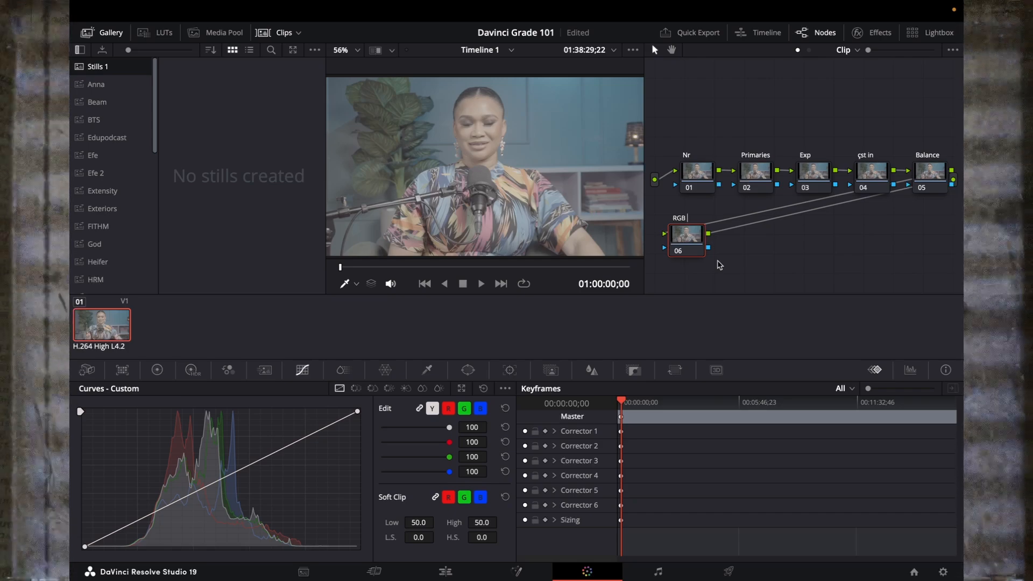
{"action": "type", "text": " Mixer"}
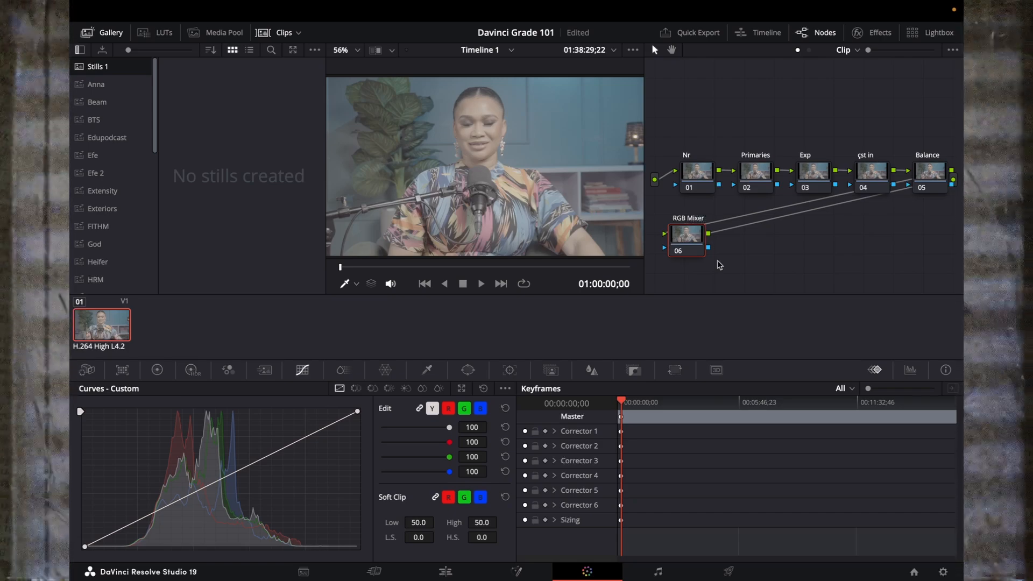
Add a serial node after the RGB Mixer node and label it "Look"
{"action": "left_click", "coordinate": [690, 238]}
{"action": "key", "text": "alt+s"}
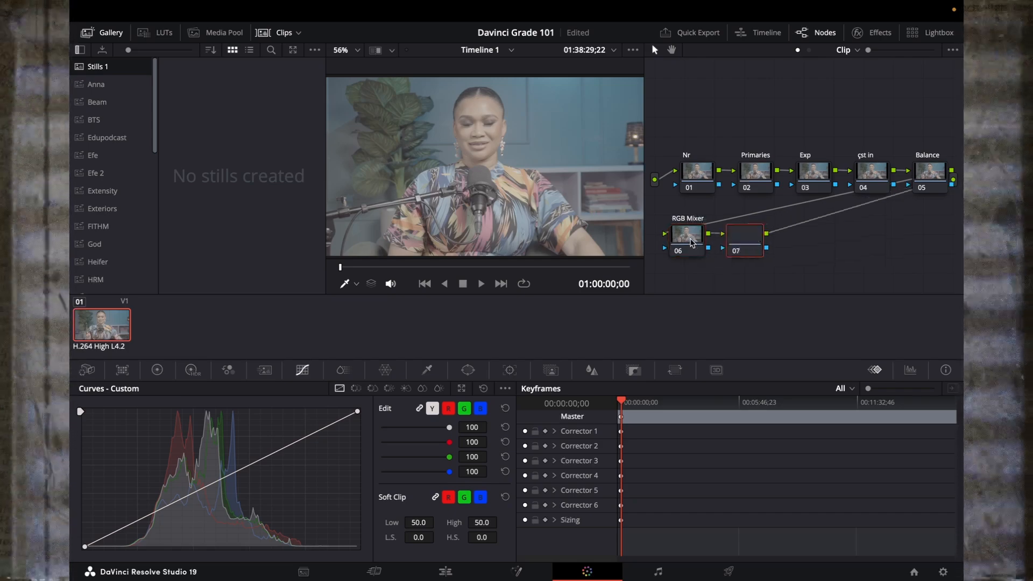
{"action": "right_click", "coordinate": [744, 237]}
{"action": "left_click", "coordinate": [785, 261]}
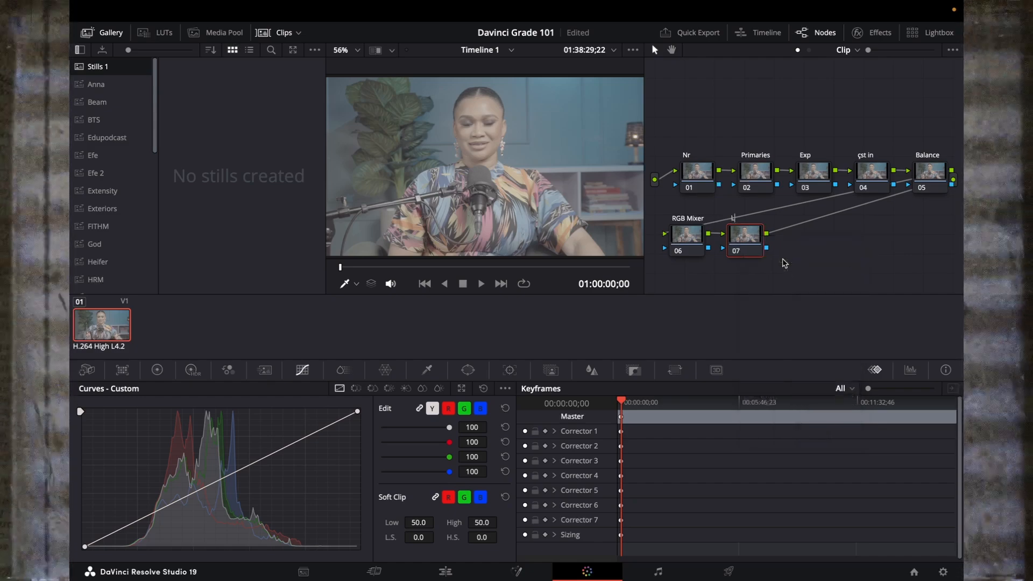
{"action": "type", "text": "Look"}
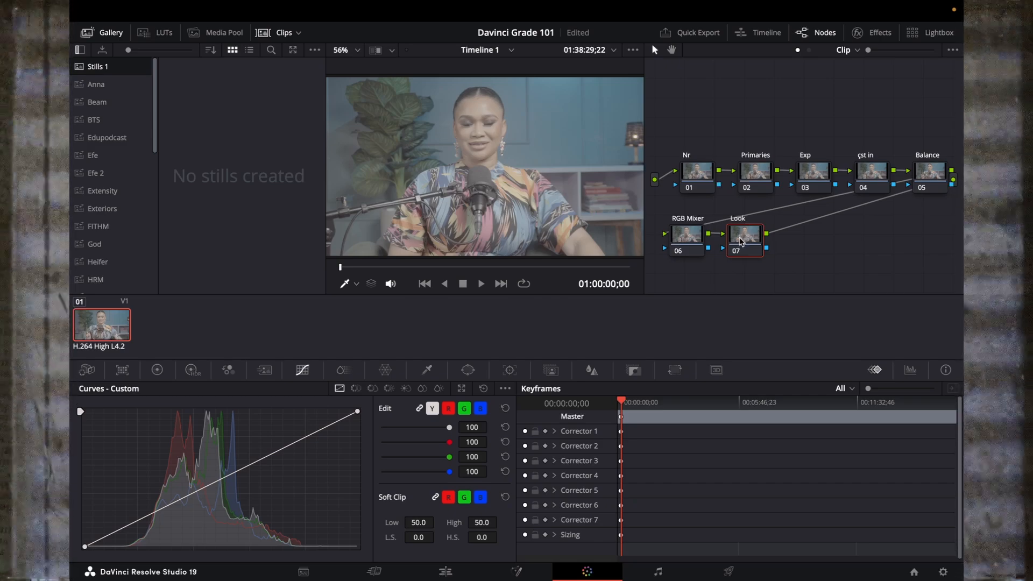
Add a serial node after the Look node and label it "CST Out"
{"action": "key", "text": "alt+s"}
{"action": "right_click", "coordinate": [796, 239]}
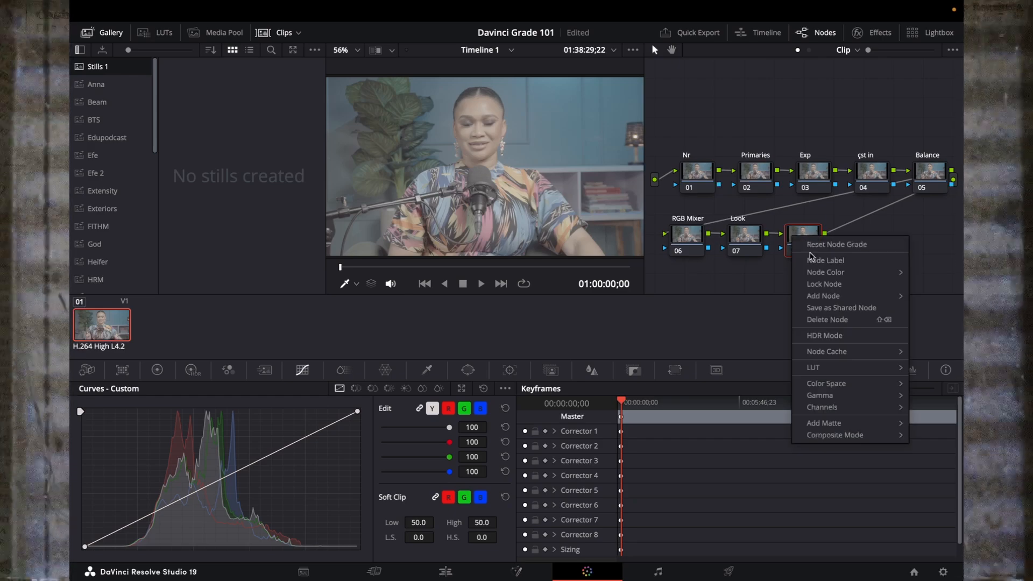
{"action": "left_click", "coordinate": [813, 261]}
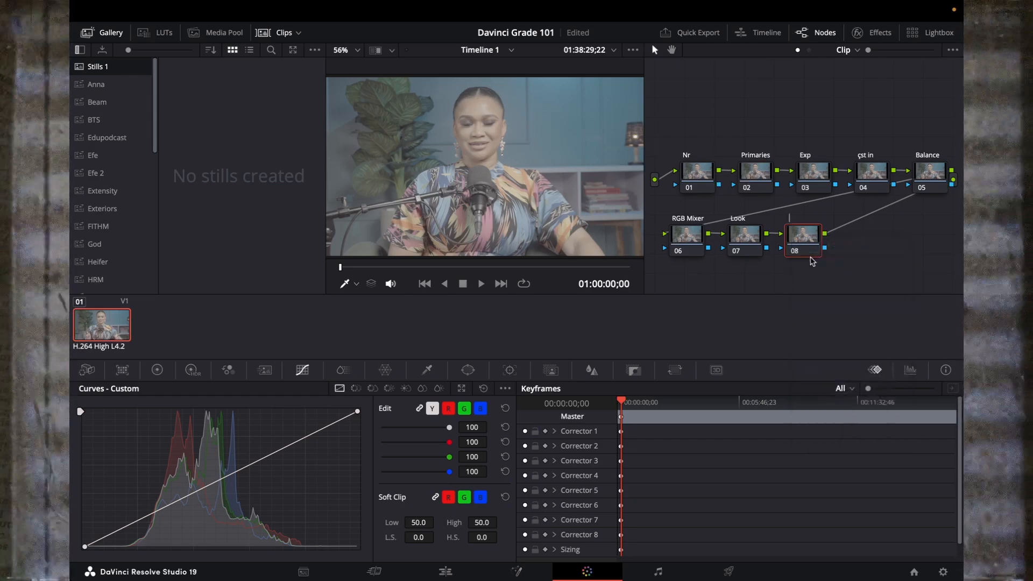
{"action": "type", "text": "CST Out"}
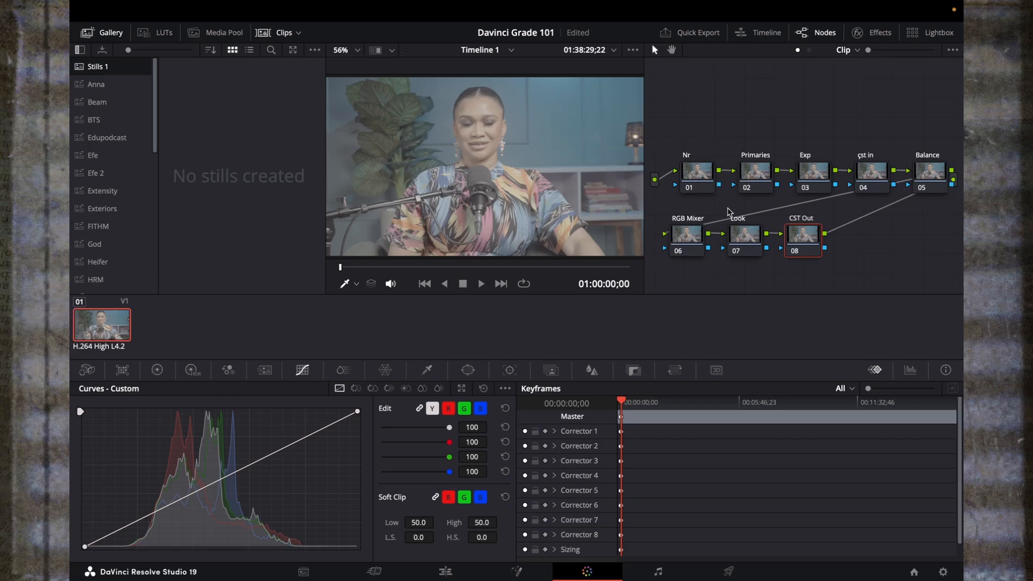
Move the RGB Mixer, Look and CST Out nodes together below the cst in and Balance nodes, and select only RGB Mixer
{"action": "left_click_drag", "start_coordinate": [669, 205], "coordinate": [814, 251]}
{"action": "left_click_drag", "start_coordinate": [804, 236], "coordinate": [947, 256]}
{"action": "left_click", "coordinate": [913, 225]}
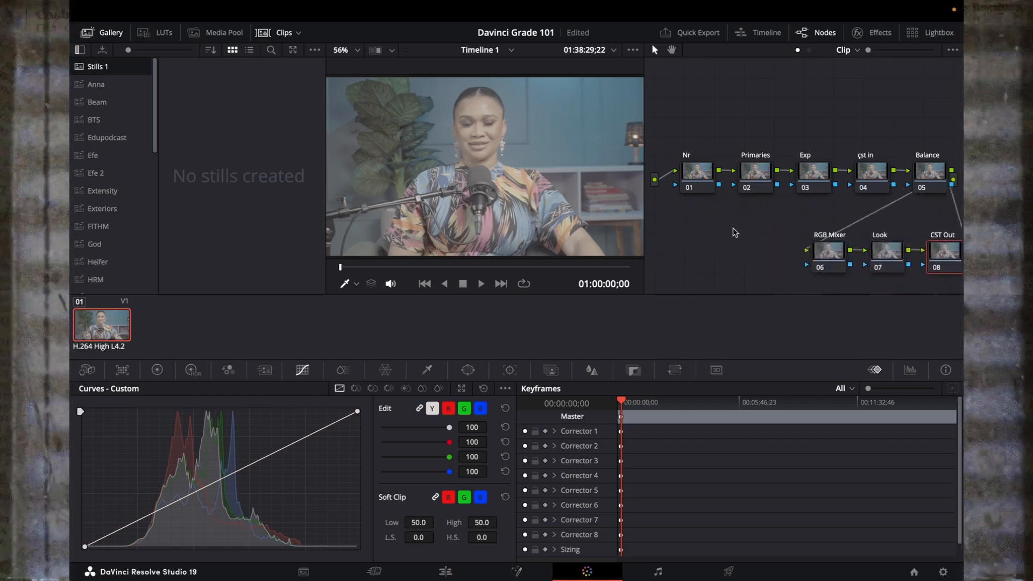
{"action": "left_click", "coordinate": [831, 252]}
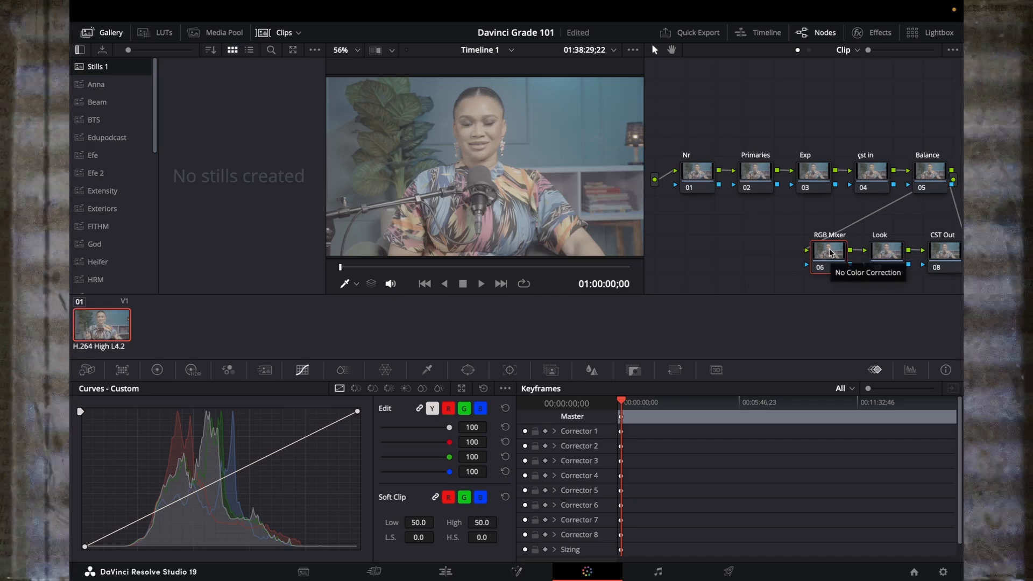
Add a serial node before RGB Mixer, place it in the second row below Nr and Primaries, and label it "Skin"
{"action": "key", "text": "shift+s"}
{"action": "left_click_drag", "start_coordinate": [826, 288], "coordinate": [726, 250]}
{"action": "right_click", "coordinate": [723, 248]}
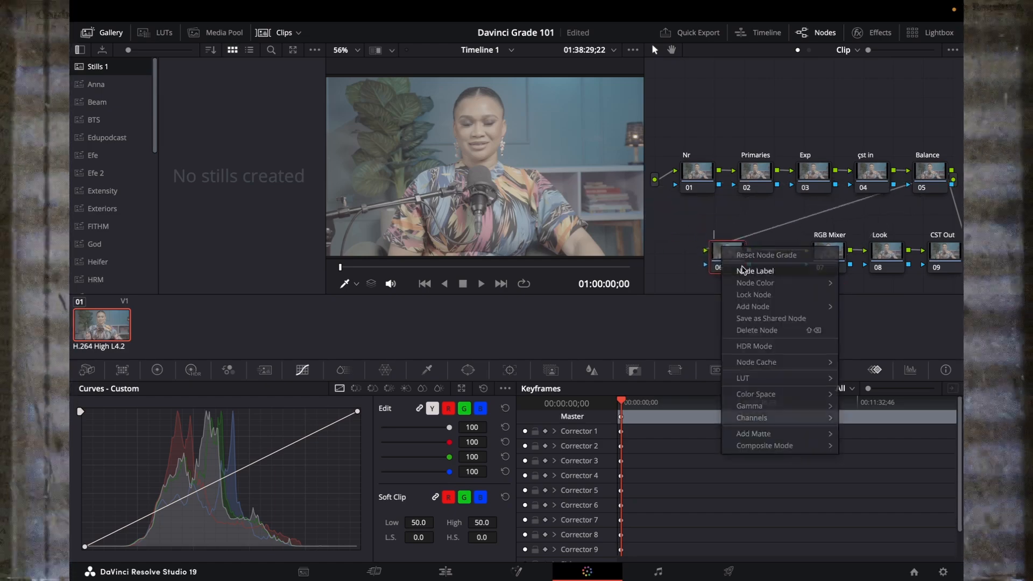
{"action": "left_click", "coordinate": [742, 270]}
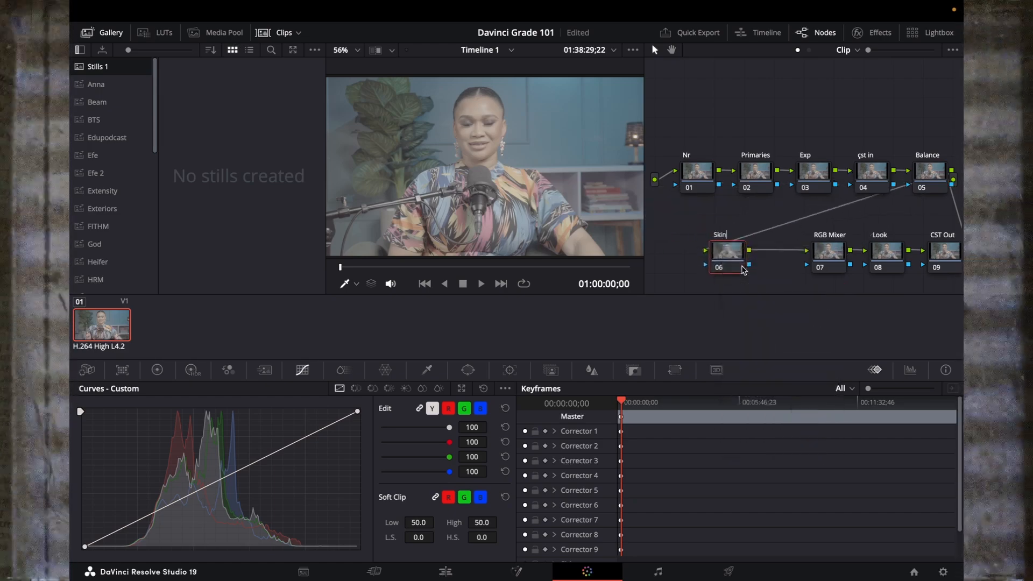
{"action": "right_click", "coordinate": [735, 254]}
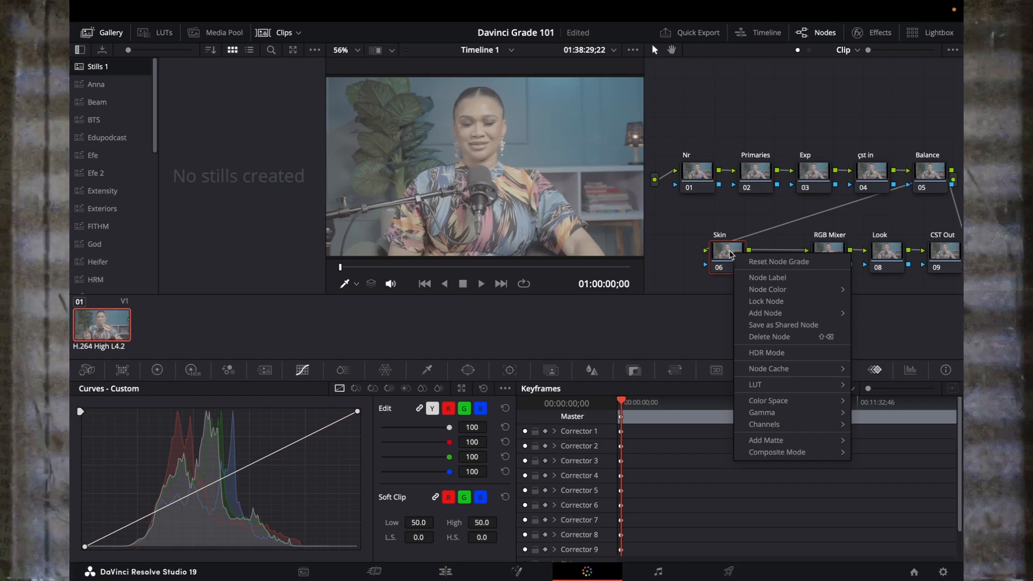
Clean up the node graph and move the Skin node between the two rows, below the Exp node
{"action": "right_click", "coordinate": [675, 232]}
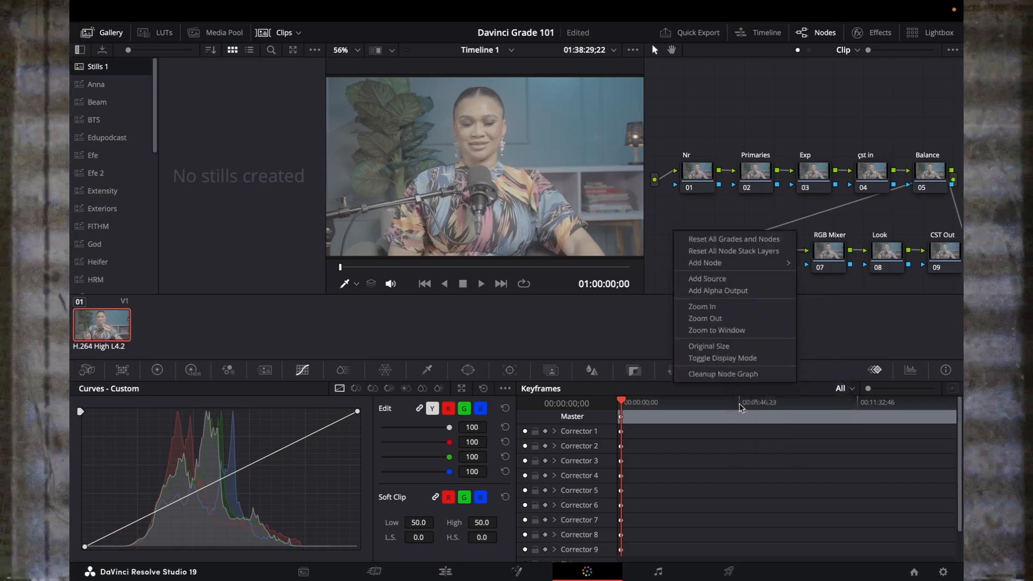
{"action": "left_click", "coordinate": [730, 379]}
{"action": "left_click_drag", "start_coordinate": [705, 207], "coordinate": [779, 184]}
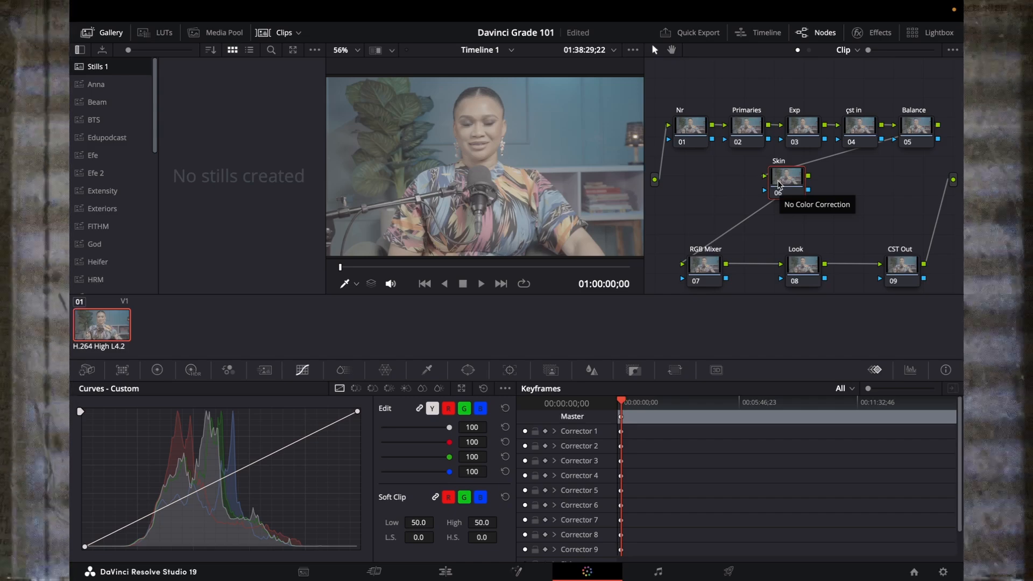
Add a parallel node to the Skin node and clean up the node graph
{"action": "right_click", "coordinate": [778, 185]}
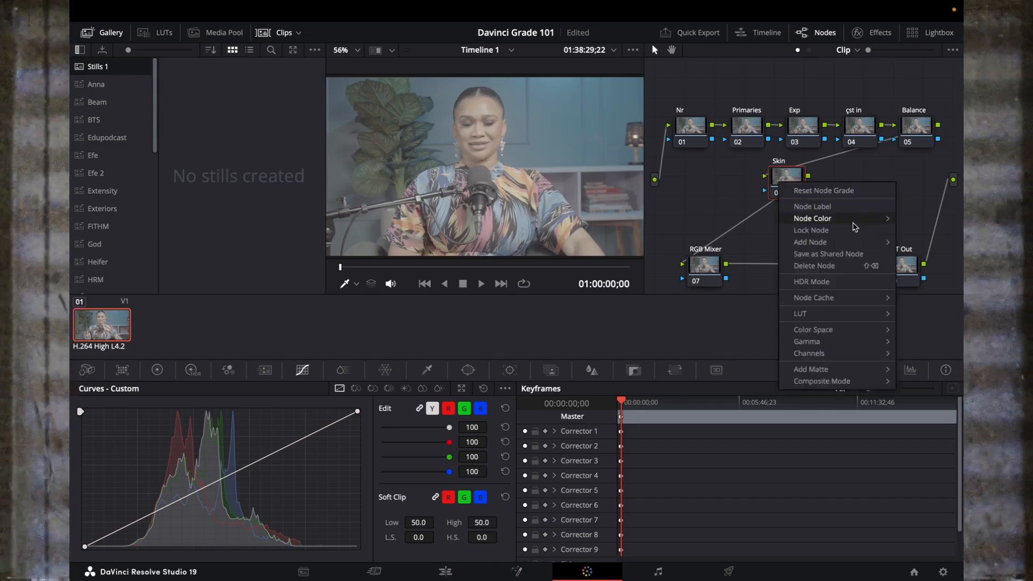
{"action": "mouse_move", "coordinate": [843, 243]}
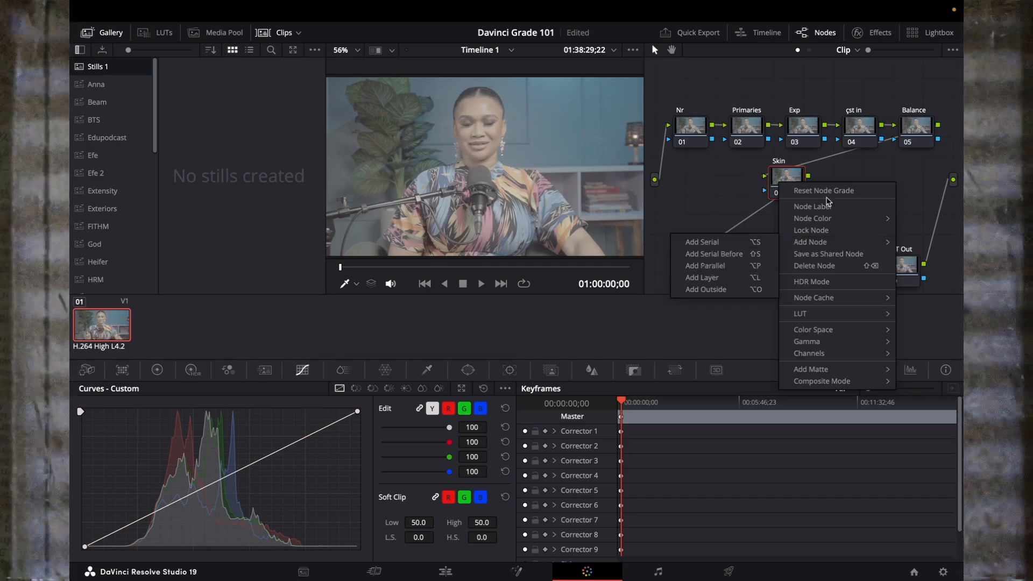
{"action": "left_click", "coordinate": [782, 176]}
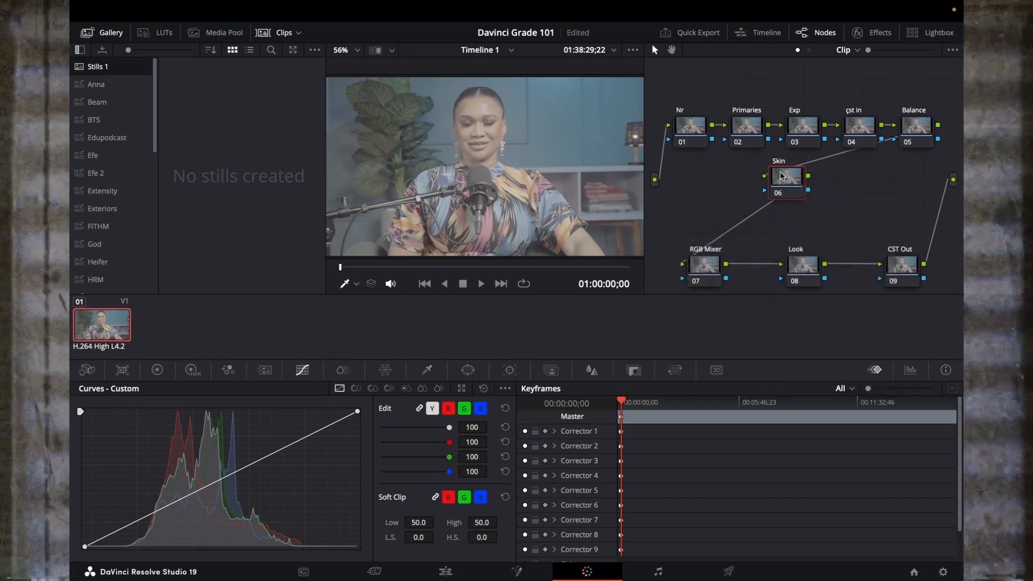
{"action": "key", "text": "alt+p"}
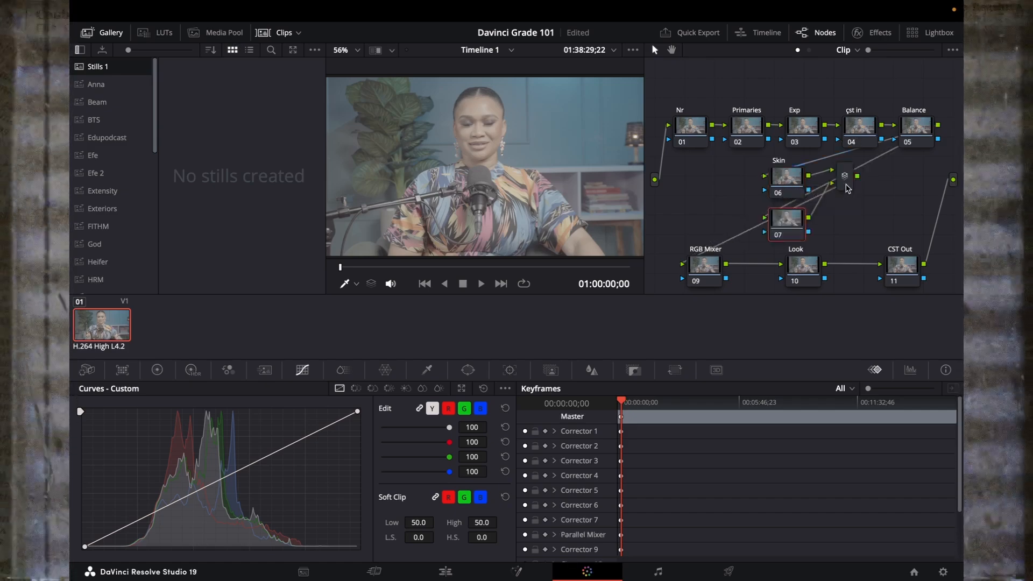
{"action": "right_click", "coordinate": [675, 193]}
{"action": "left_click", "coordinate": [721, 333]}
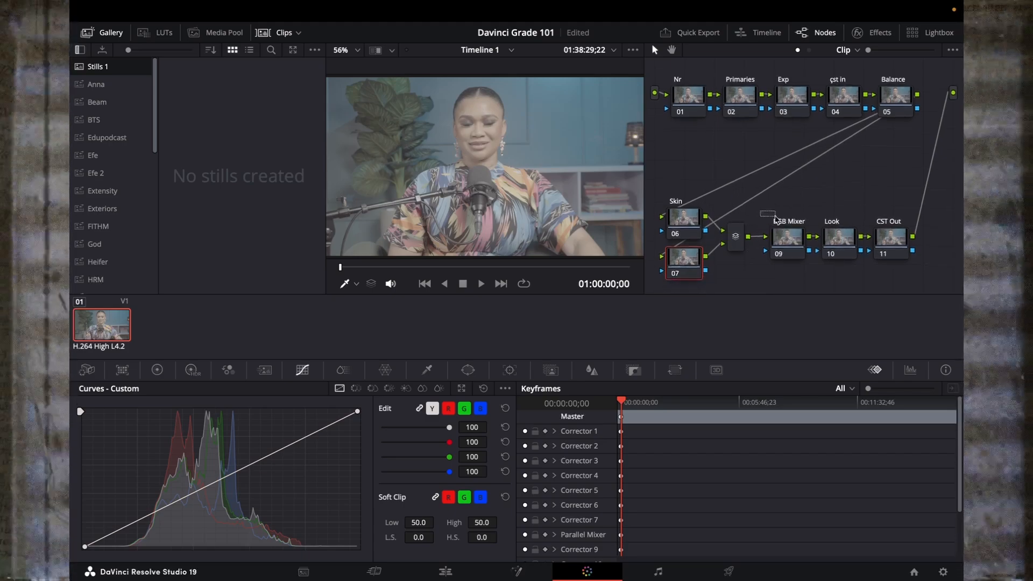
Spread RGB Mixer, Look and CST Out away from the parallel group, shift that group upward, and clean up the node graph again
{"action": "left_click_drag", "start_coordinate": [760, 211], "coordinate": [915, 255]}
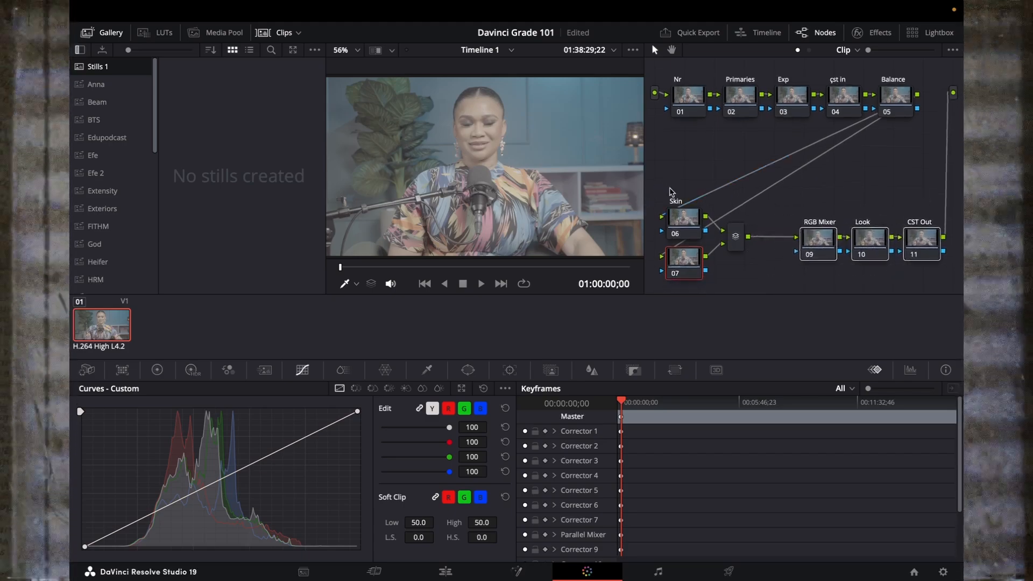
{"action": "left_click", "coordinate": [686, 229]}
{"action": "left_click_drag", "start_coordinate": [669, 190], "coordinate": [761, 286]}
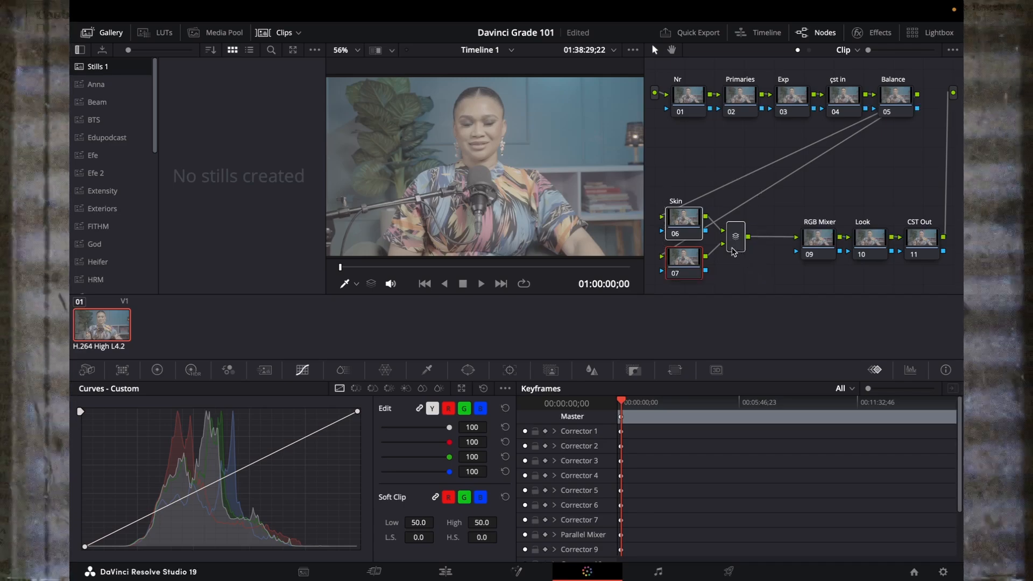
{"action": "left_click_drag", "start_coordinate": [737, 251], "coordinate": [756, 224]}
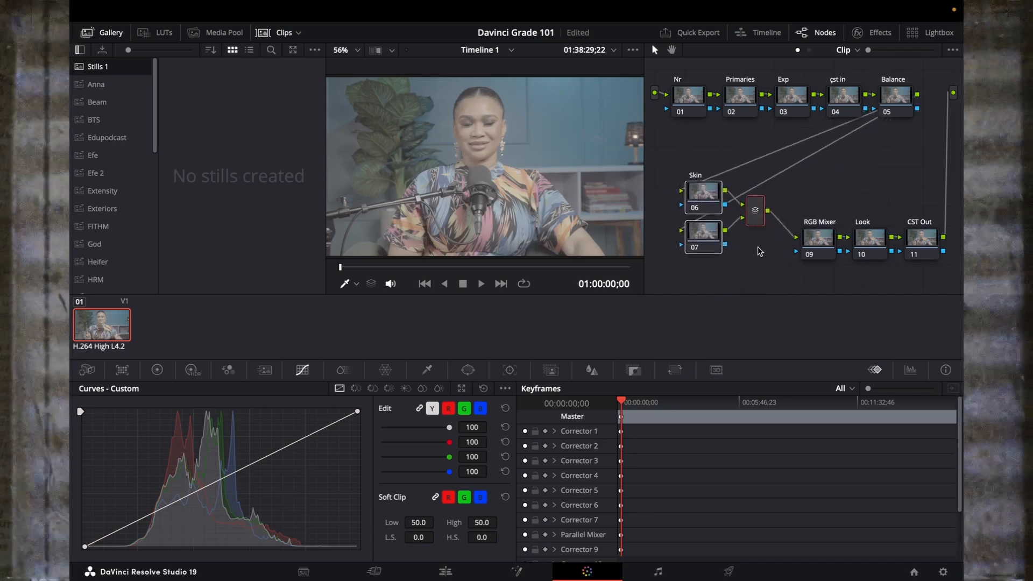
{"action": "right_click", "coordinate": [758, 248]}
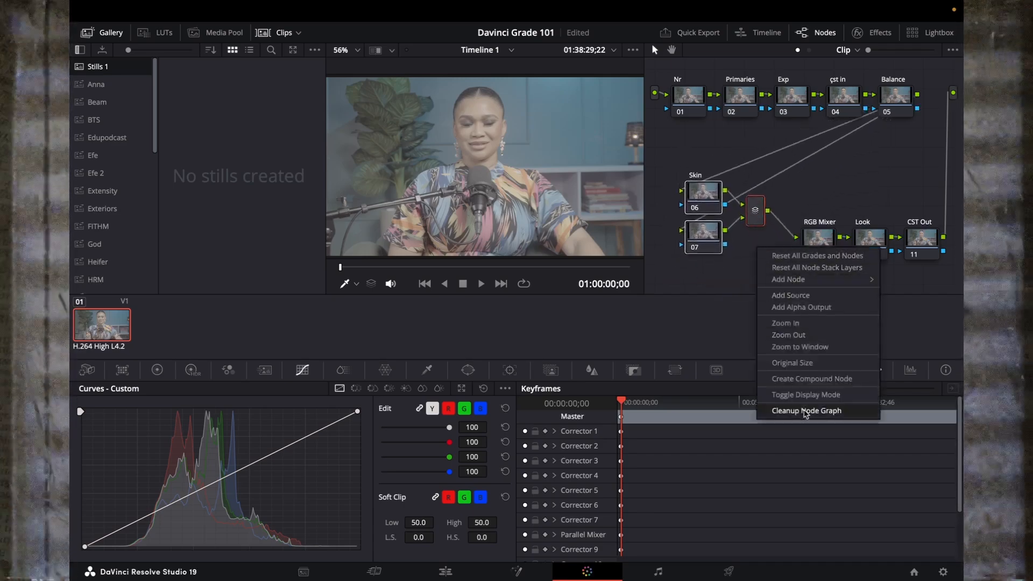
{"action": "left_click", "coordinate": [807, 411]}
Nudge the unlabelled parallel node slightly down from Skin and label it "Blue"
{"action": "left_click_drag", "start_coordinate": [682, 250], "coordinate": [685, 264]}
{"action": "right_click", "coordinate": [684, 264]}
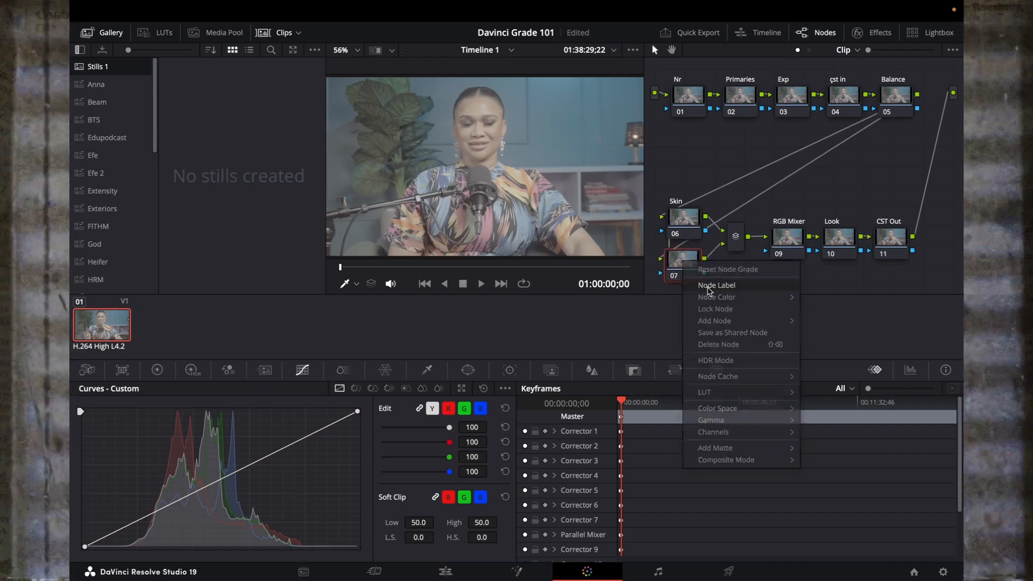
{"action": "left_click", "coordinate": [708, 288]}
{"action": "type", "text": "Blue"}
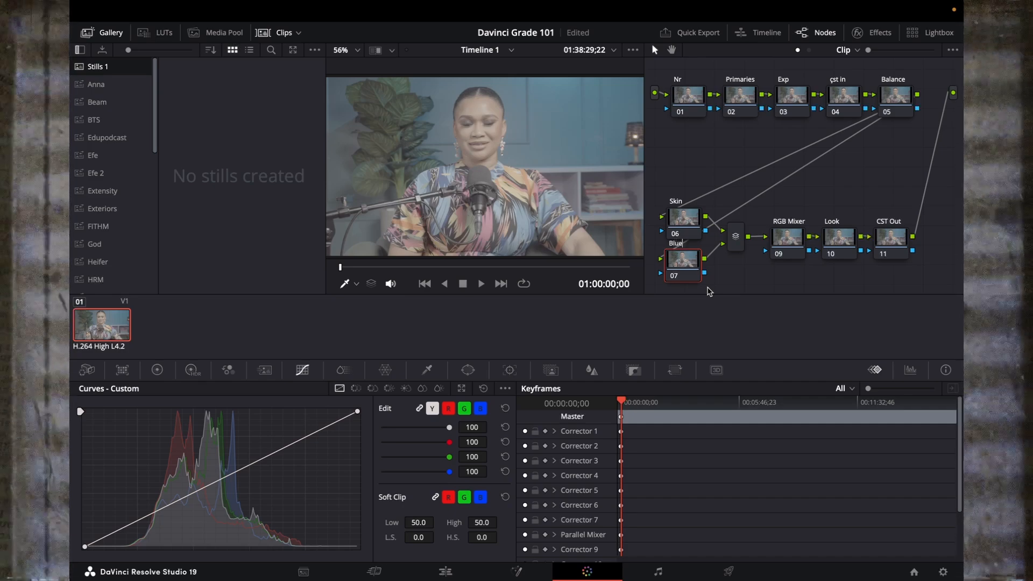
{"action": "key", "text": "Return"}
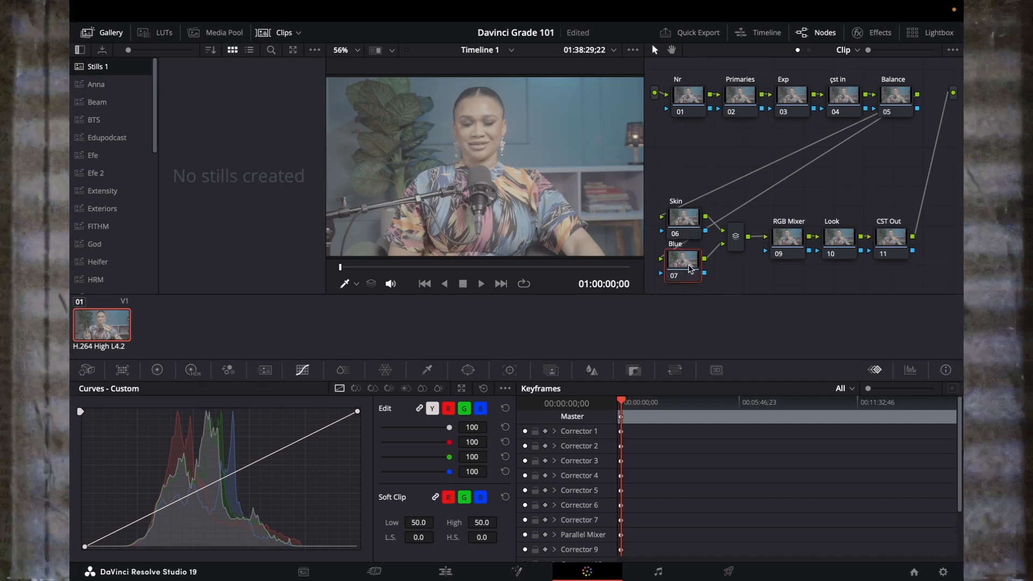
Add another parallel node beneath Blue labelled "Orange" and clean up the node graph
{"action": "right_click", "coordinate": [690, 269]}
{"action": "left_click", "coordinate": [690, 270]}
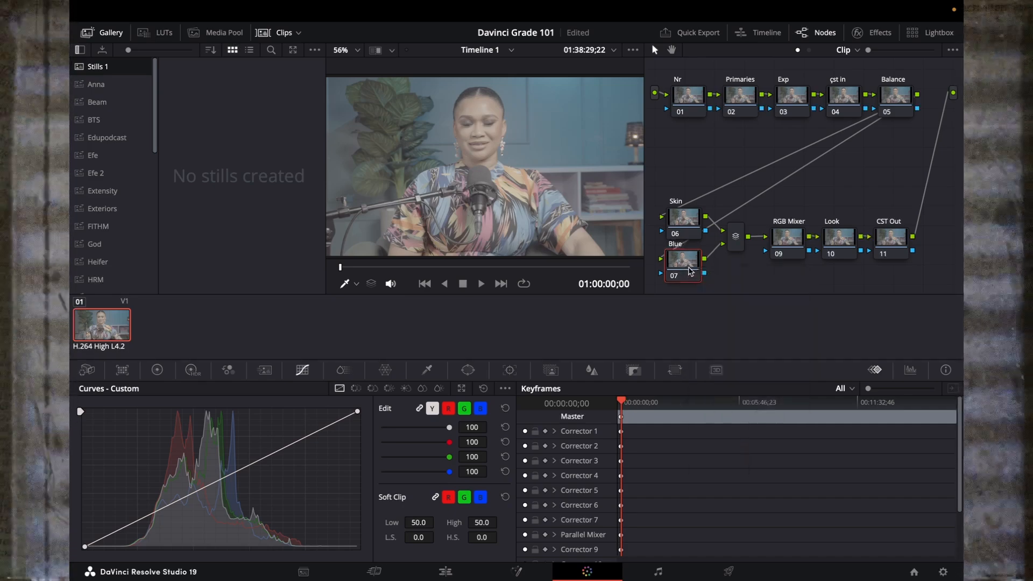
{"action": "key", "text": "alt+p"}
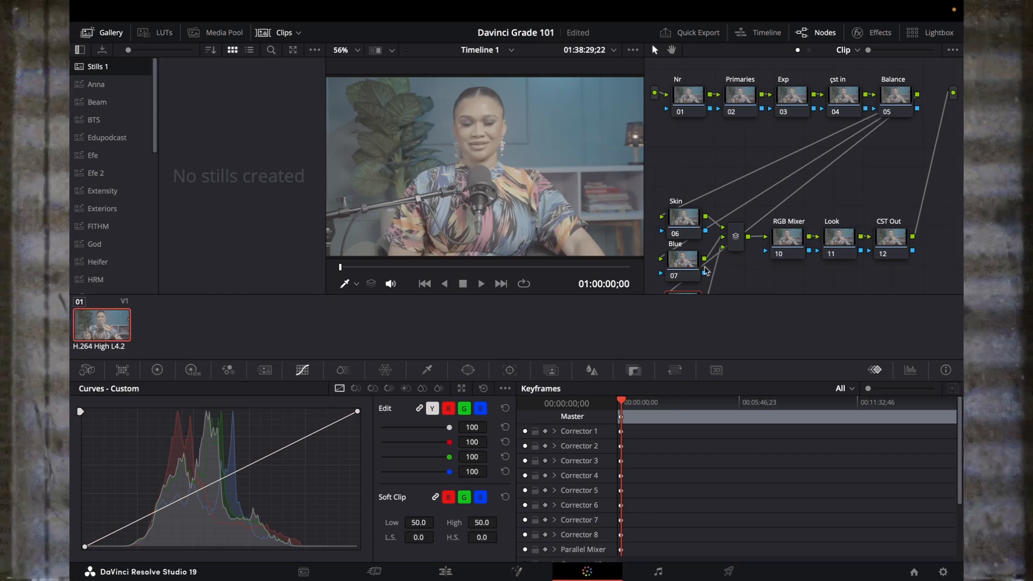
{"action": "right_click", "coordinate": [688, 279]}
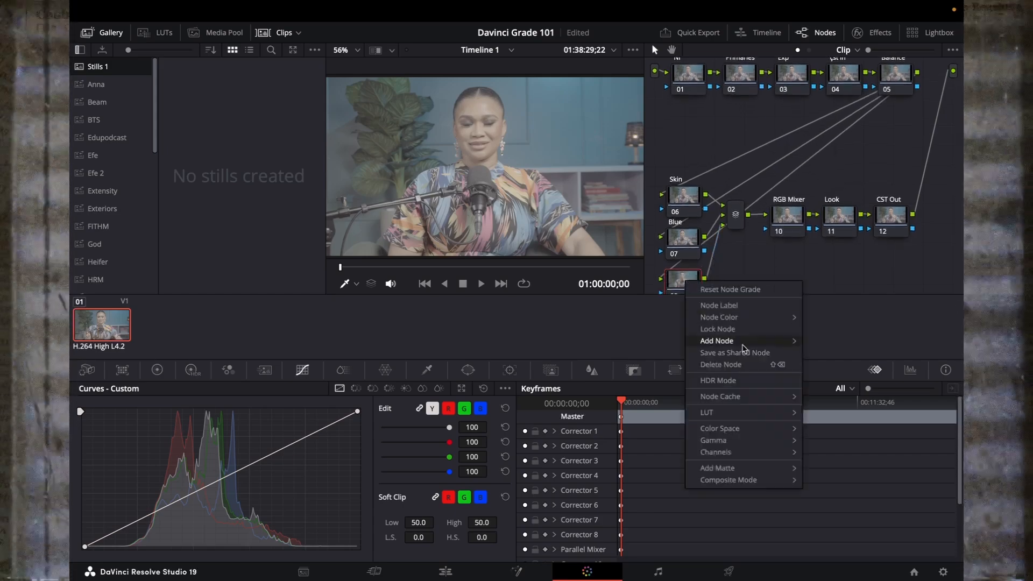
{"action": "left_click", "coordinate": [720, 305]}
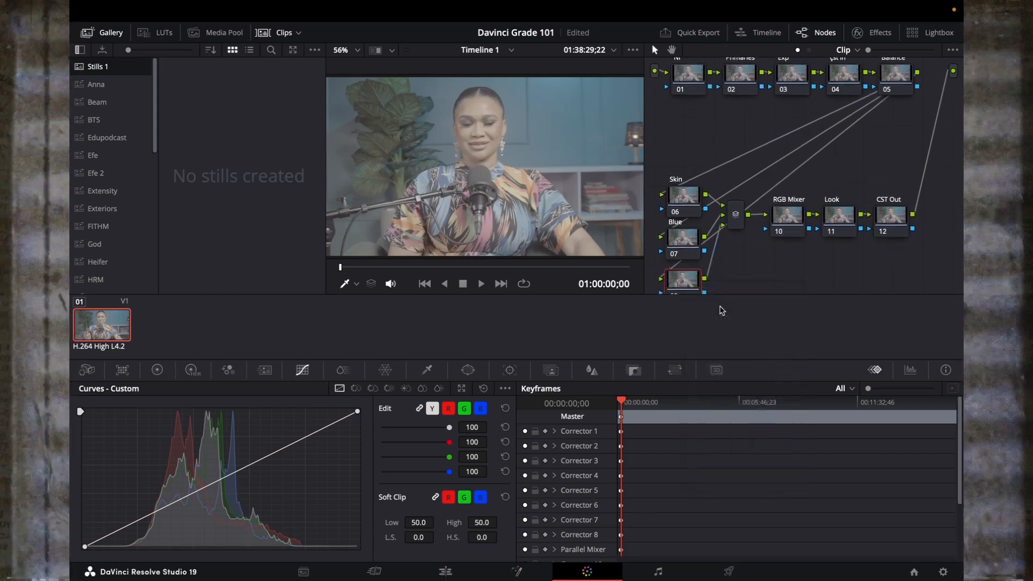
{"action": "type", "text": "Or"}
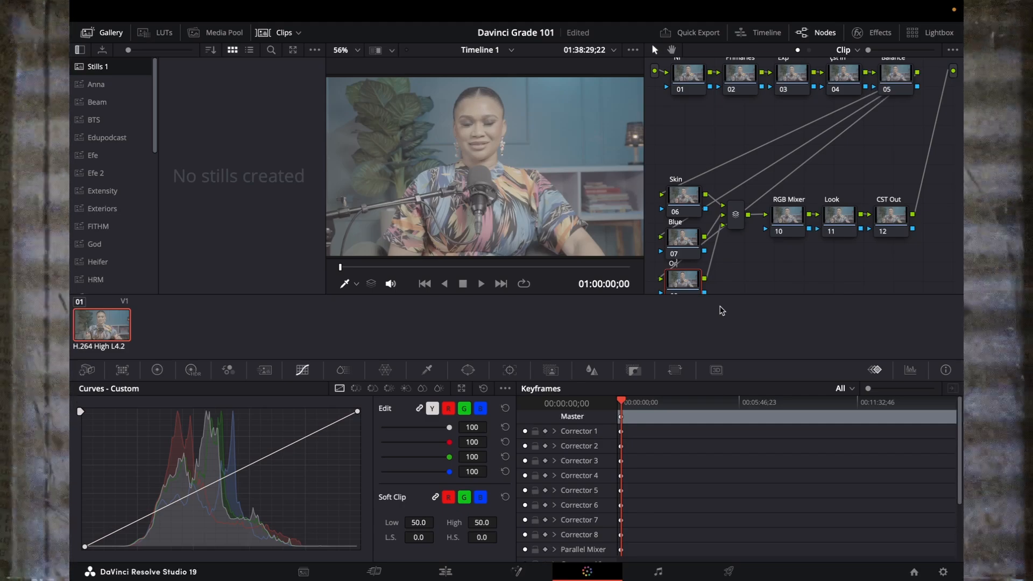
{"action": "type", "text": "age"}
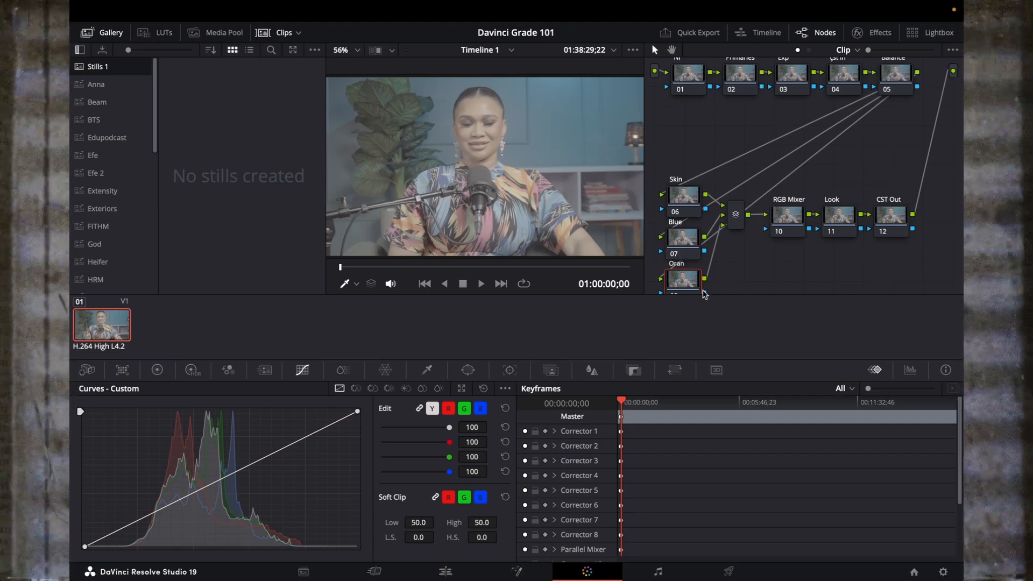
{"action": "type", "text": "ge"}
{"action": "right_click", "coordinate": [761, 269]}
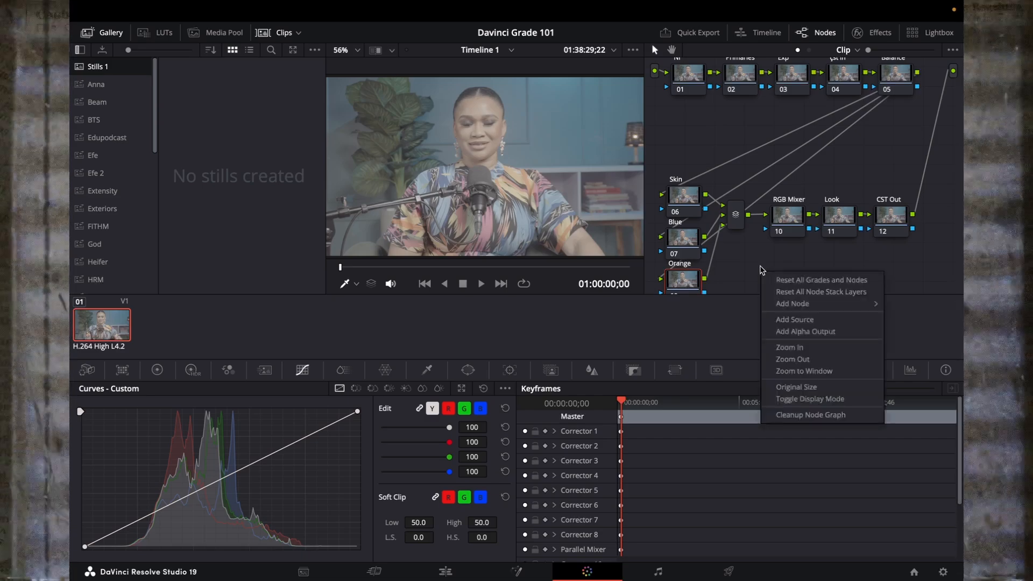
{"action": "left_click", "coordinate": [802, 414]}
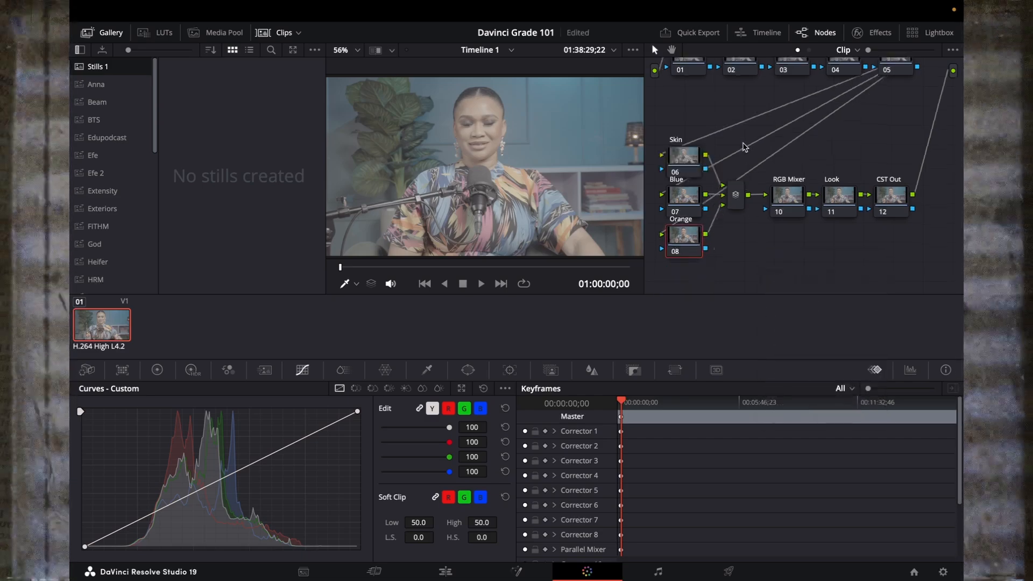
Search the effects library for "color space transform" and apply the Color Space Transform effect to the cst in node
{"action": "scroll", "coordinate": [744, 146], "scroll_direction": "up", "scroll_amount": 5}
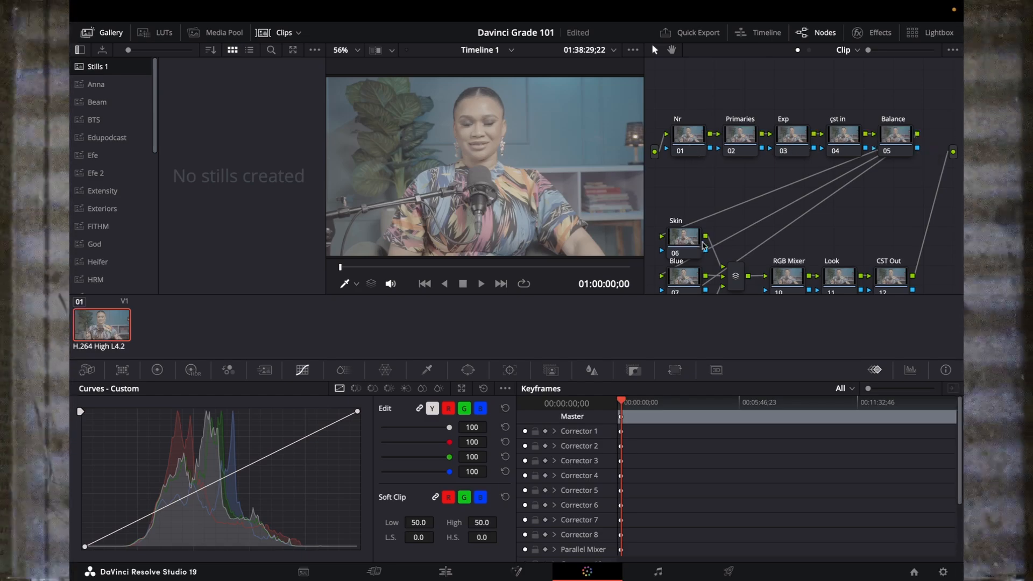
{"action": "scroll", "coordinate": [694, 265], "scroll_direction": "down", "scroll_amount": 2}
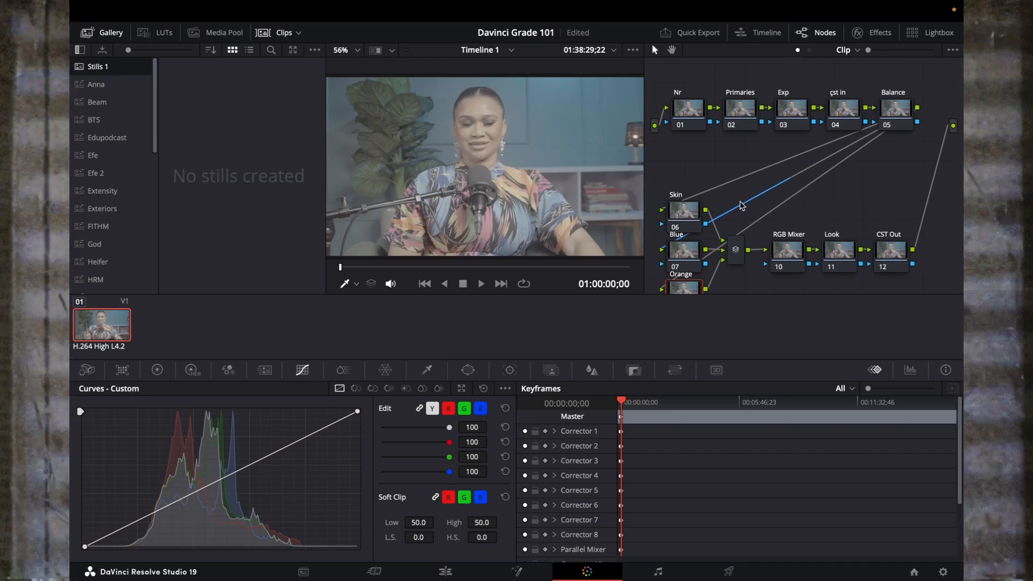
{"action": "scroll", "coordinate": [724, 194], "scroll_direction": "up", "scroll_amount": 2}
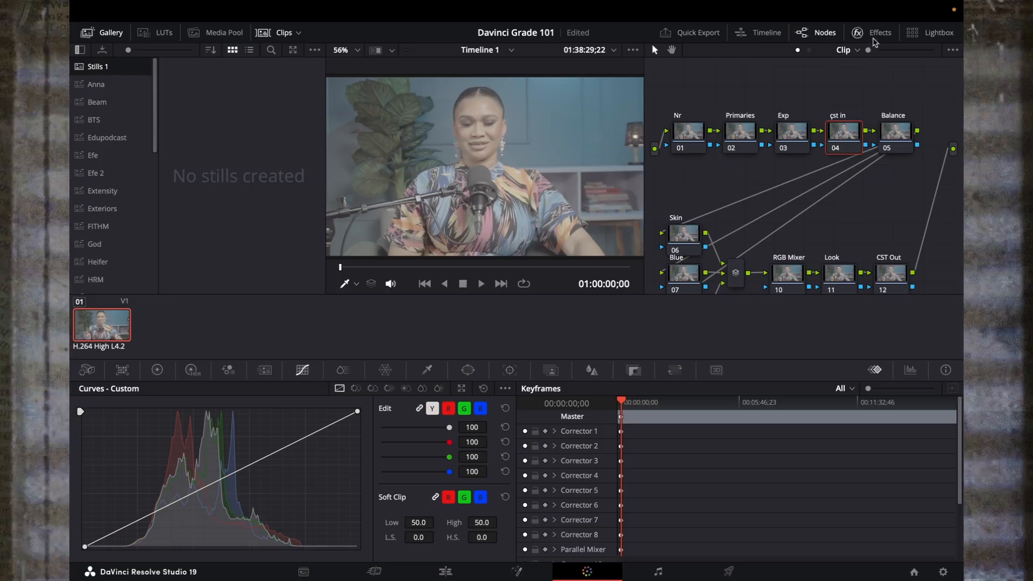
{"action": "left_click", "coordinate": [873, 37]}
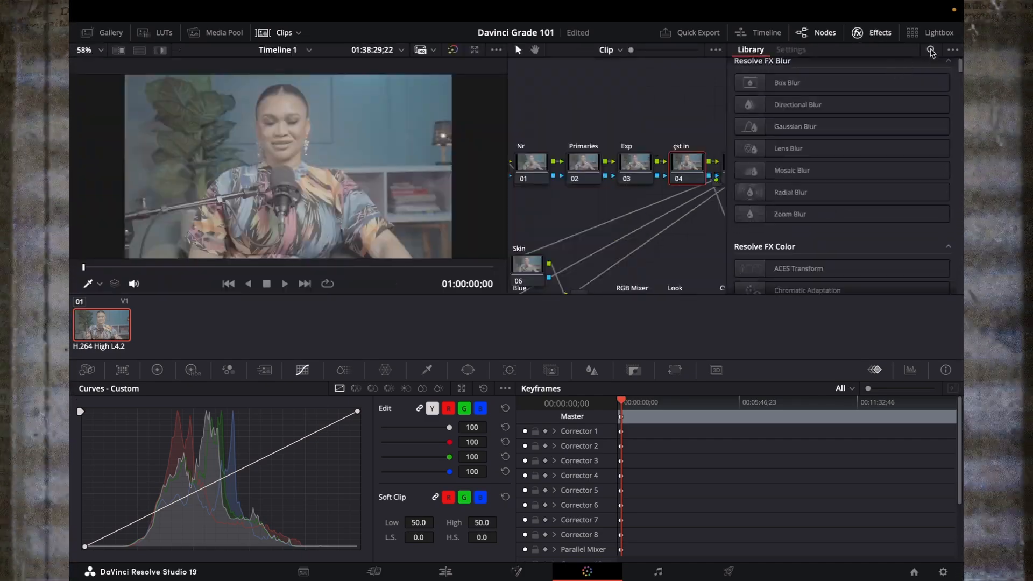
{"action": "left_click", "coordinate": [932, 50]}
{"action": "type", "text": "colo"}
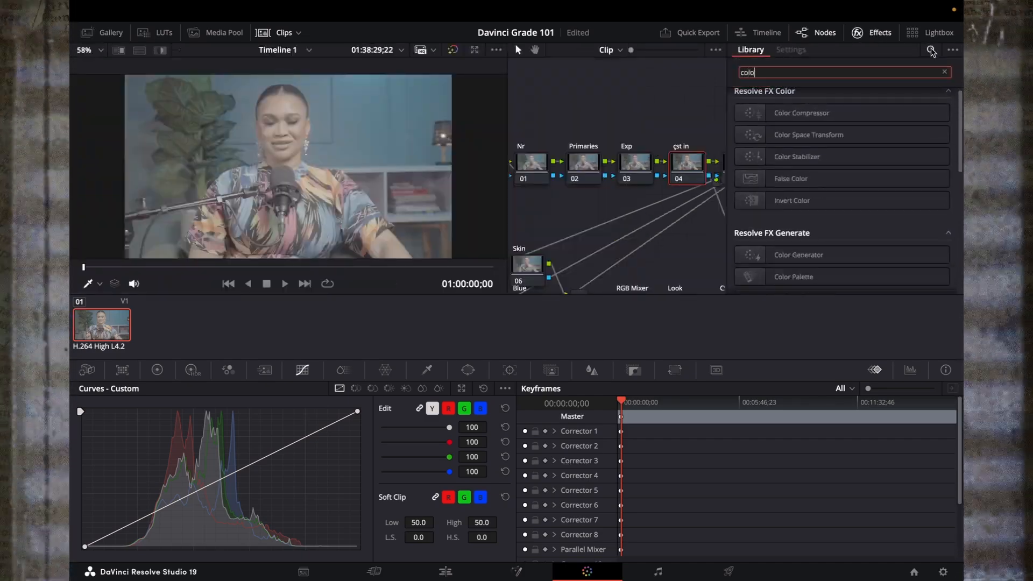
{"action": "type", "text": "r space tra"}
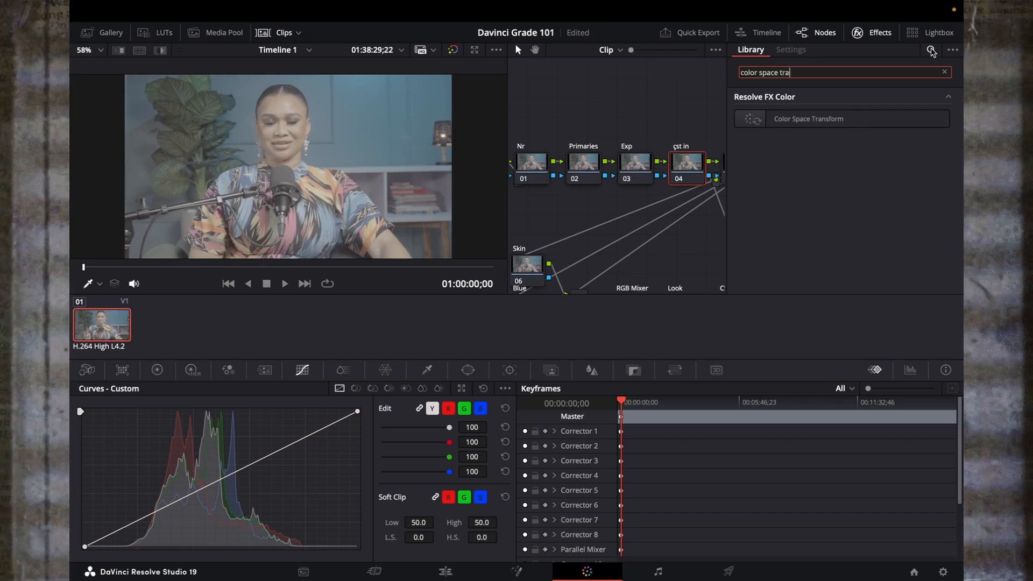
{"action": "type", "text": "nsform"}
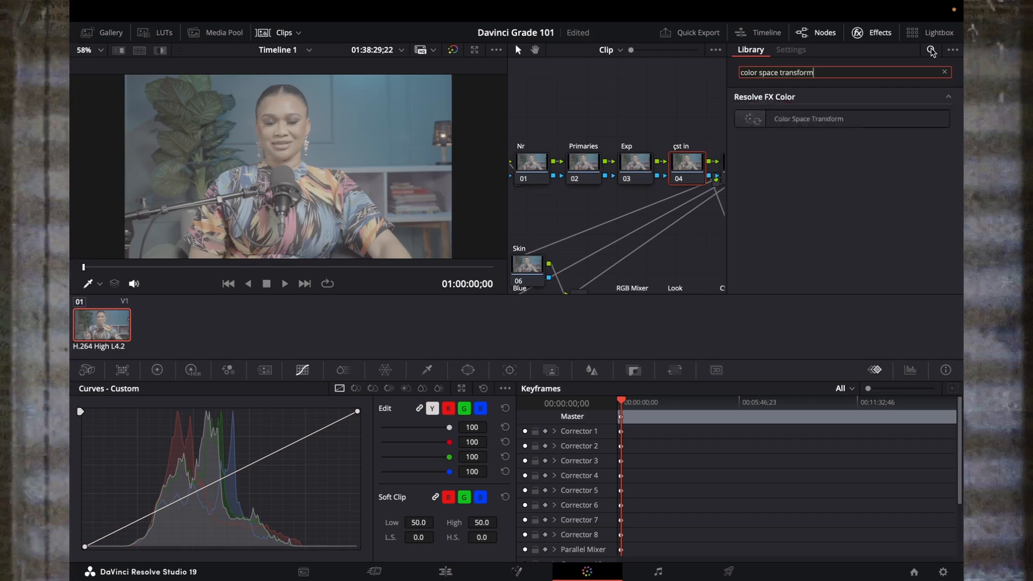
{"action": "left_click_drag", "start_coordinate": [826, 120], "coordinate": [689, 171]}
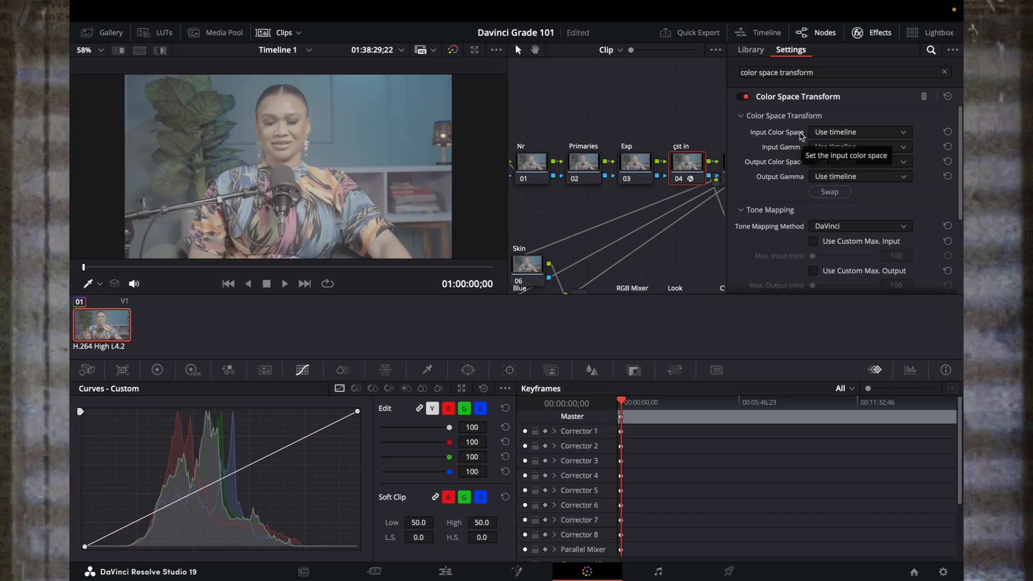
View the input color space options of the Color Space Transform on the cst in node
{"action": "left_click", "coordinate": [841, 133]}
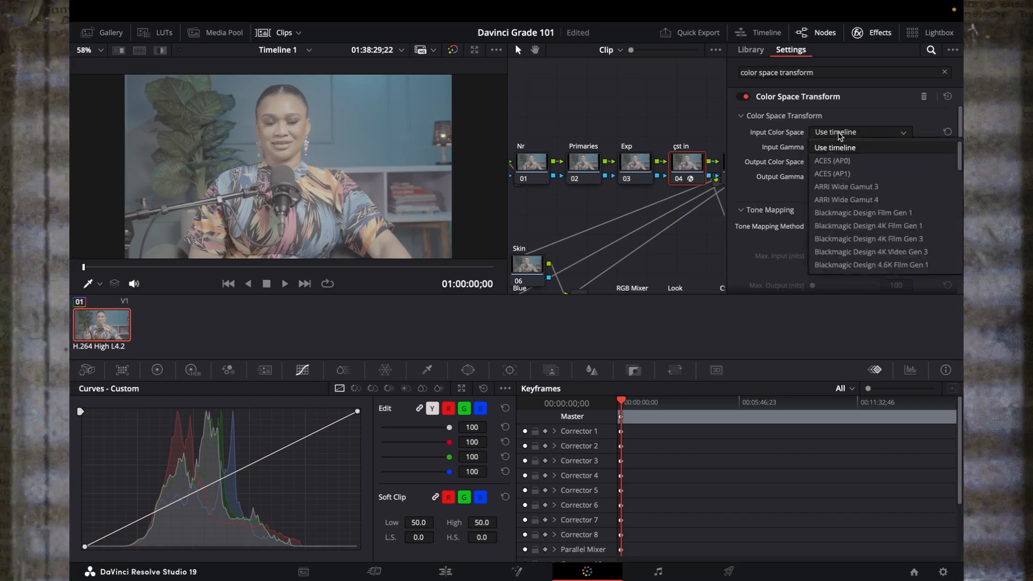
{"action": "left_click", "coordinate": [815, 130]}
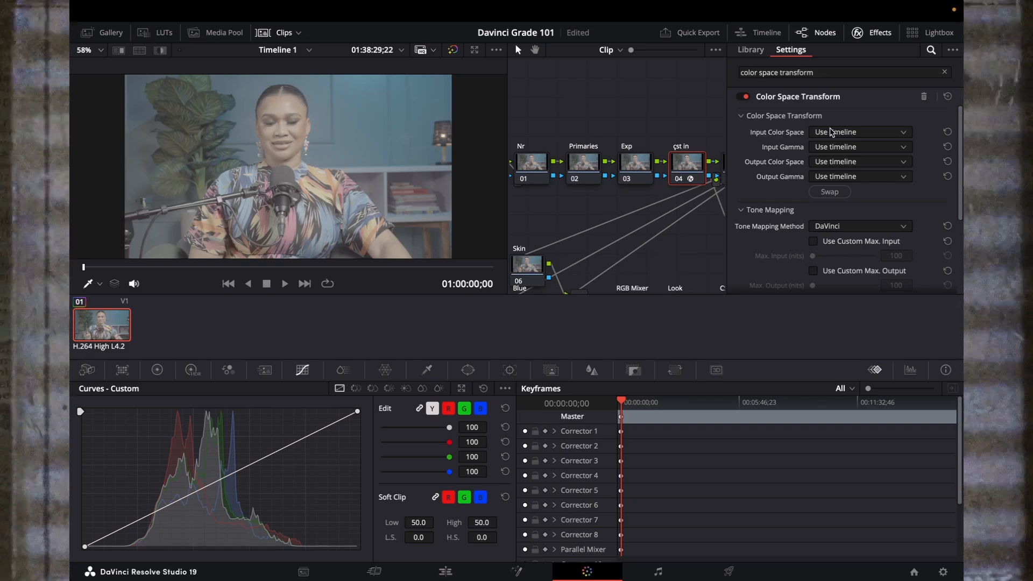
Set the cst in node's input color space to Sony S-Gamut3.Cine and its input gamma to Sony S-Log3
{"action": "left_click", "coordinate": [835, 135]}
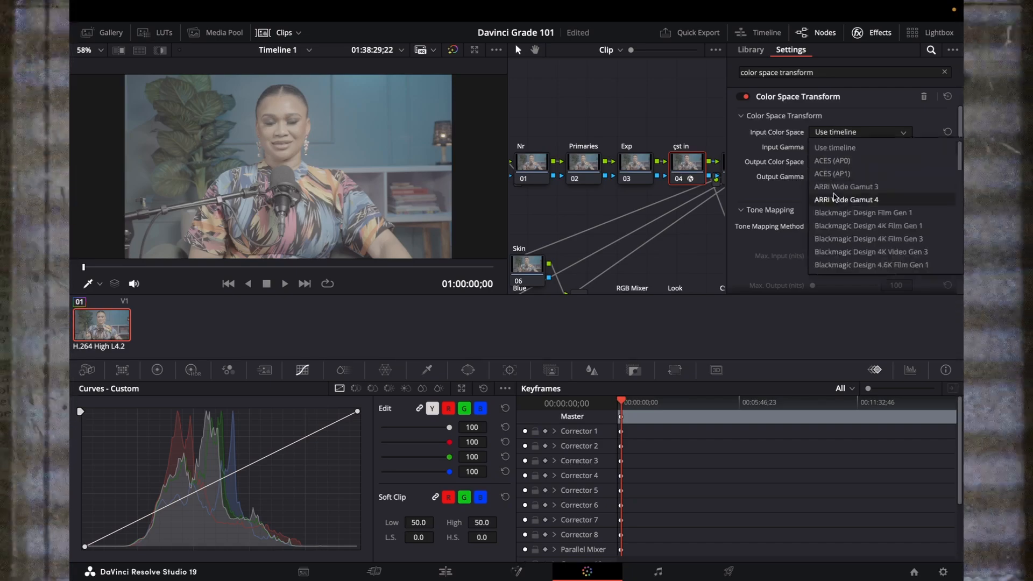
{"action": "scroll", "coordinate": [841, 196], "scroll_direction": "down", "scroll_amount": 10}
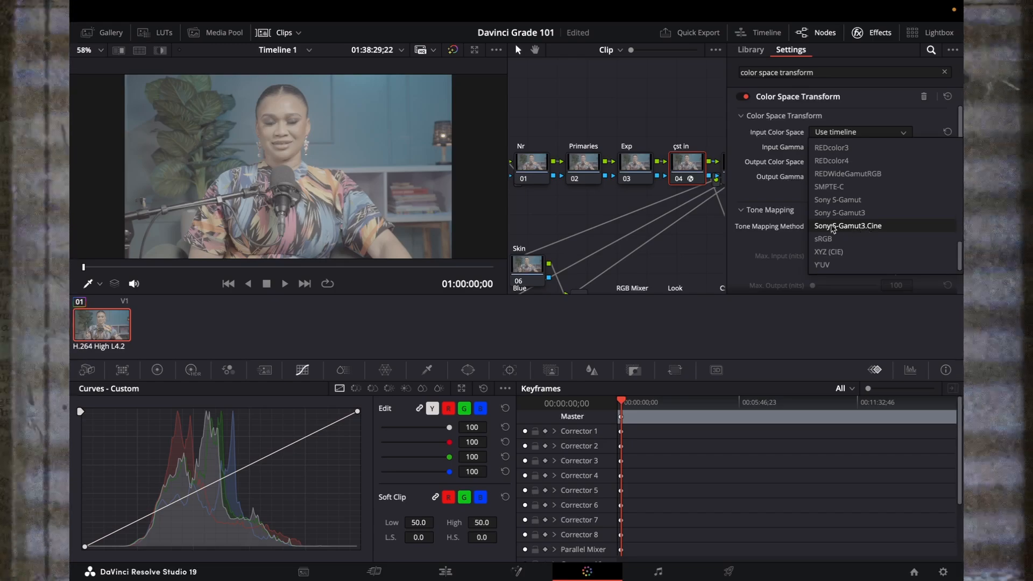
{"action": "left_click", "coordinate": [856, 226]}
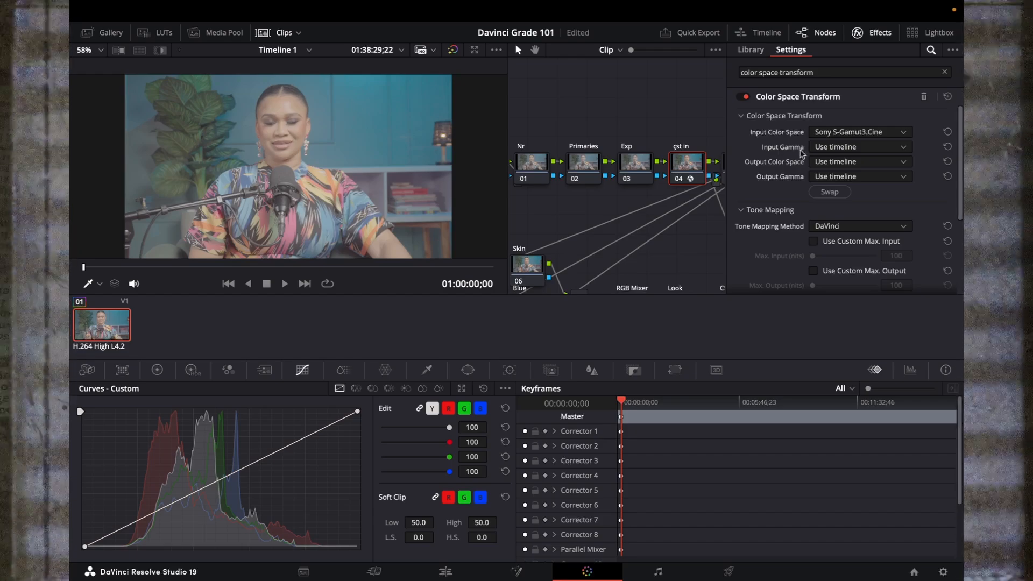
{"action": "left_click", "coordinate": [849, 149]}
{"action": "scroll", "coordinate": [831, 242], "scroll_direction": "down", "scroll_amount": 5}
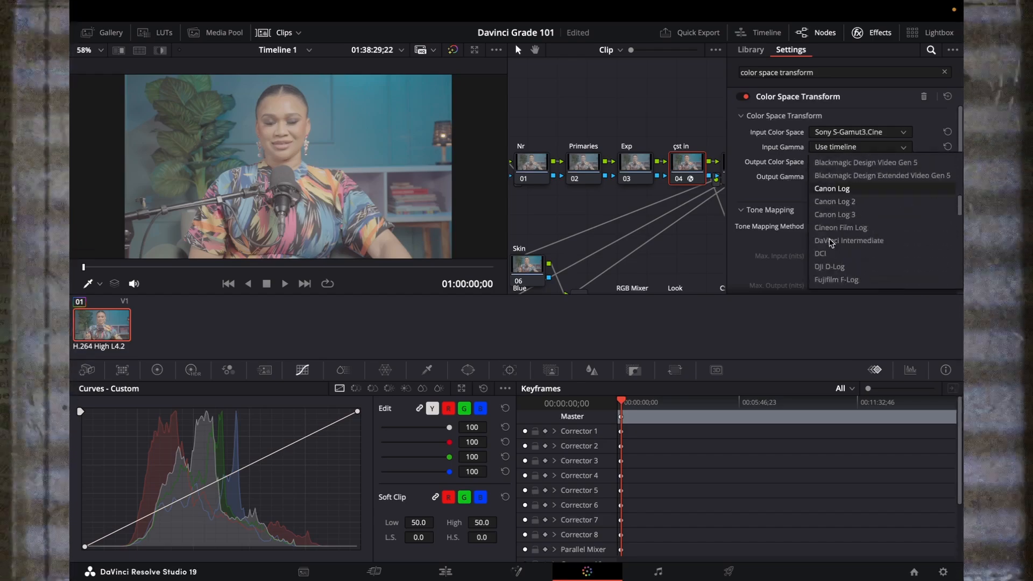
{"action": "scroll", "coordinate": [831, 242], "scroll_direction": "down", "scroll_amount": 10}
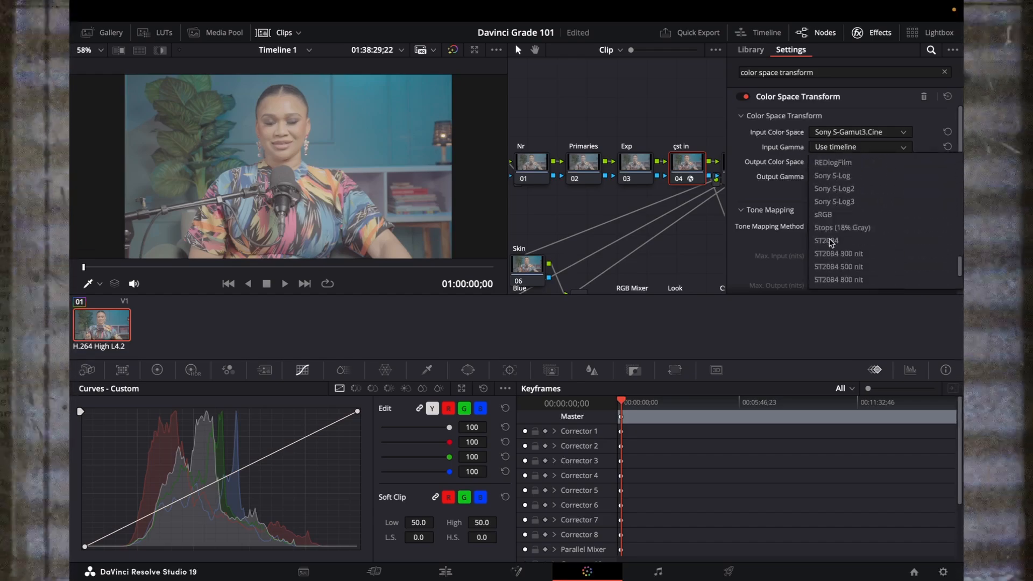
{"action": "scroll", "coordinate": [832, 220], "scroll_direction": "up", "scroll_amount": 1}
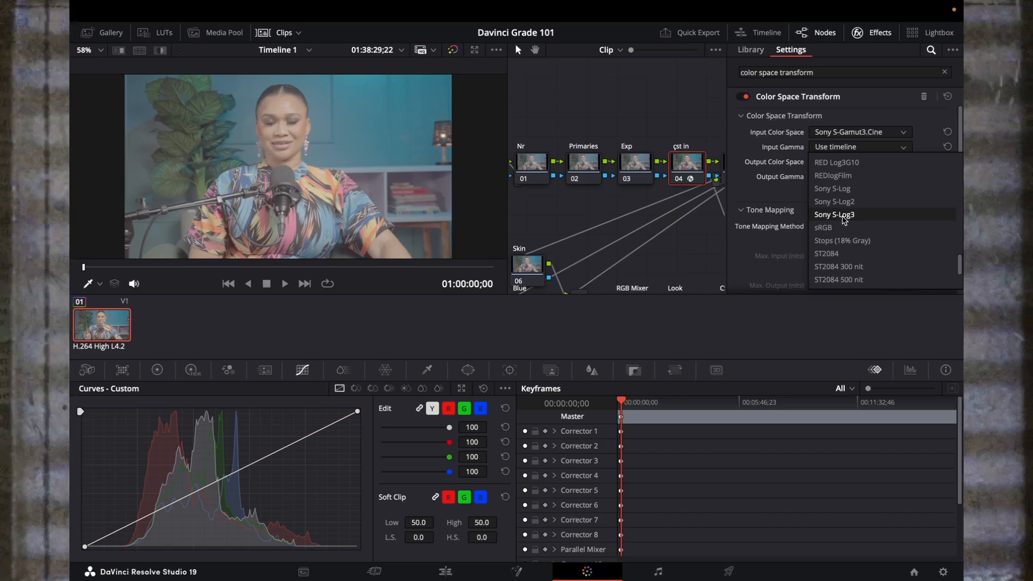
{"action": "left_click", "coordinate": [840, 216]}
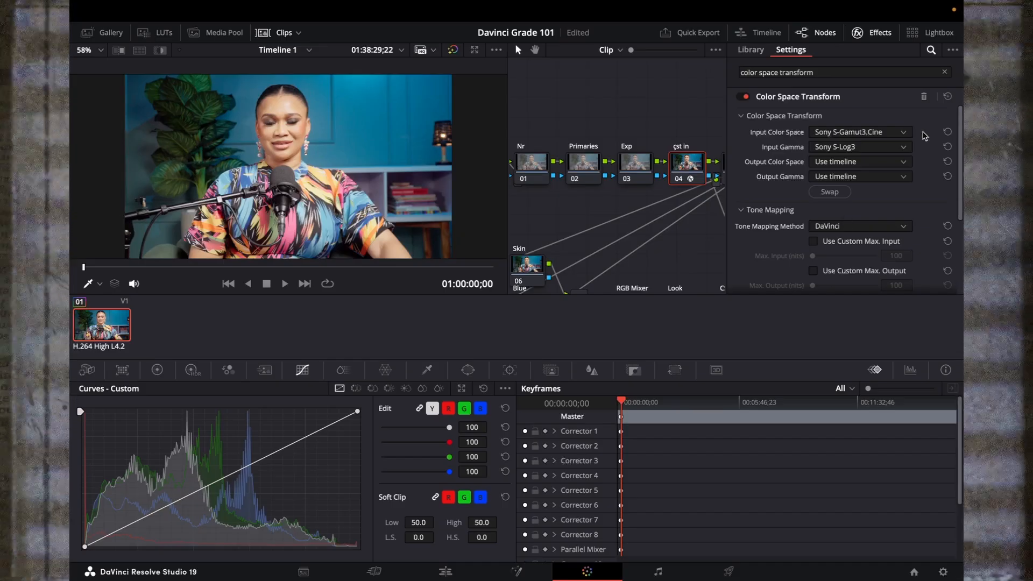
Set the cst in node's output color space to DaVinci Wide Gamut and its output gamma to DaVinci Intermediate
{"action": "left_click", "coordinate": [837, 163]}
{"action": "left_click", "coordinate": [835, 176]}
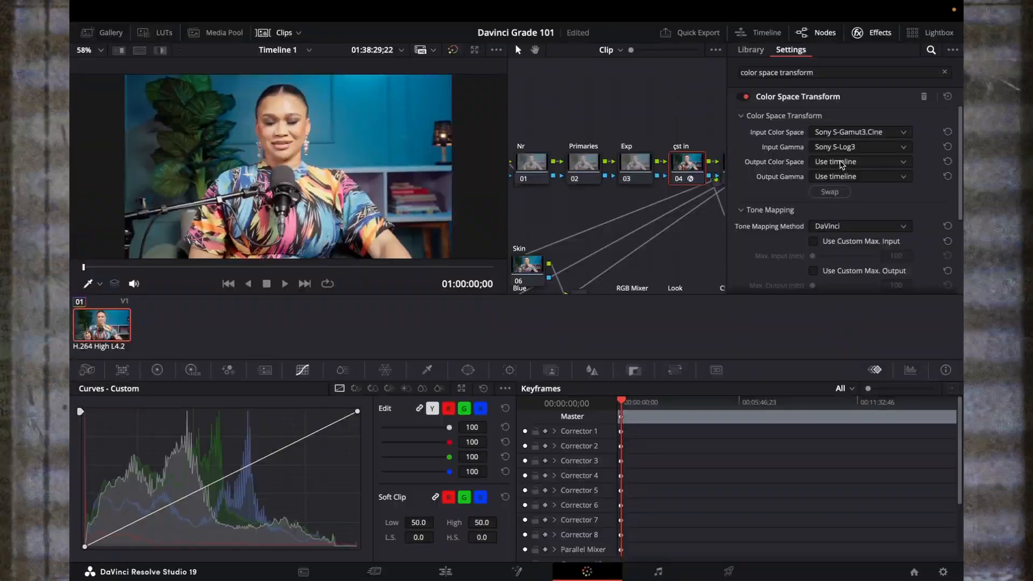
{"action": "left_click", "coordinate": [842, 165]}
{"action": "scroll", "coordinate": [832, 240], "scroll_direction": "down", "scroll_amount": 6}
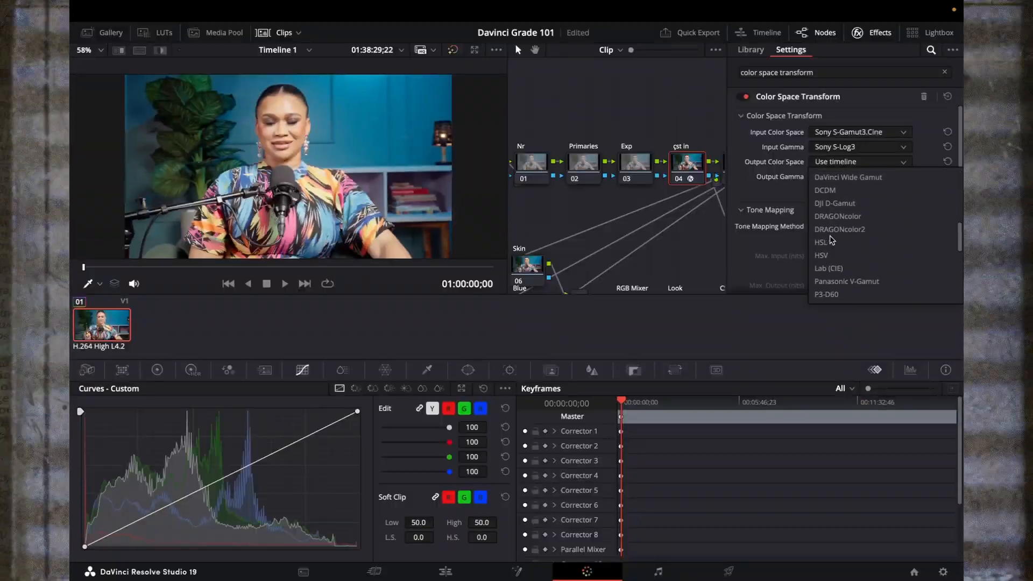
{"action": "scroll", "coordinate": [832, 240], "scroll_direction": "up", "scroll_amount": 3}
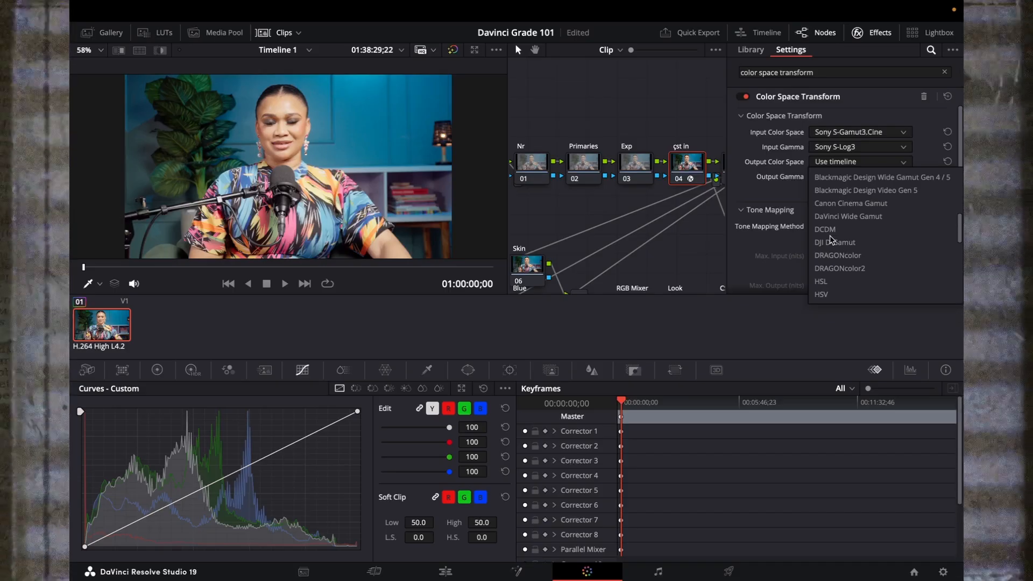
{"action": "left_click", "coordinate": [838, 217]}
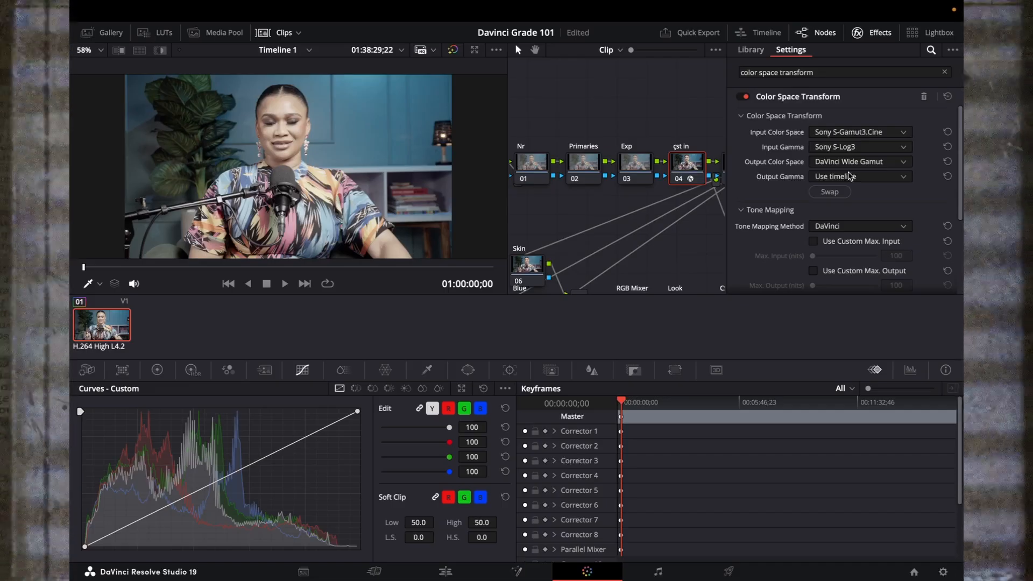
{"action": "left_click", "coordinate": [849, 178]}
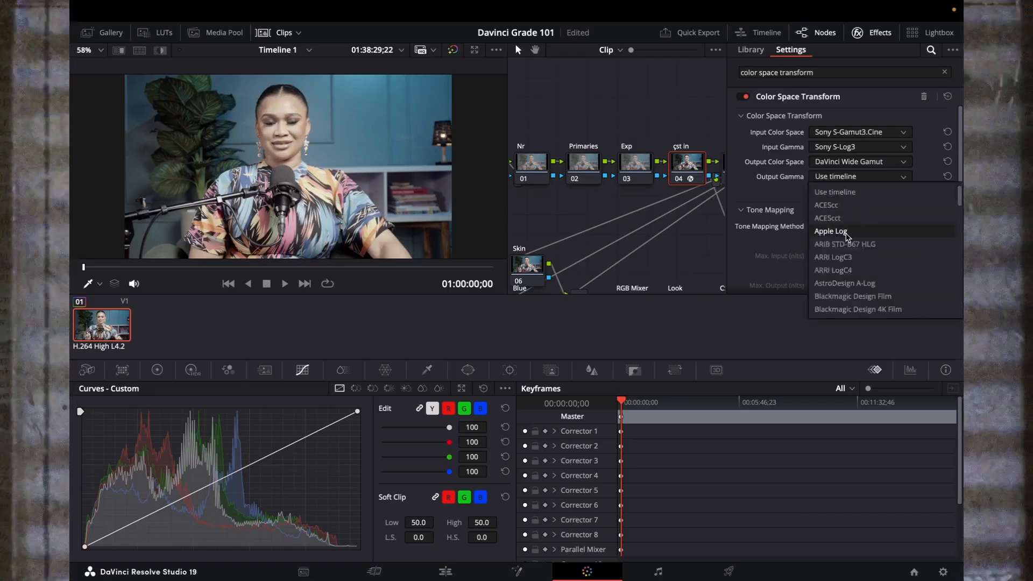
{"action": "scroll", "coordinate": [847, 237], "scroll_direction": "down", "scroll_amount": 6}
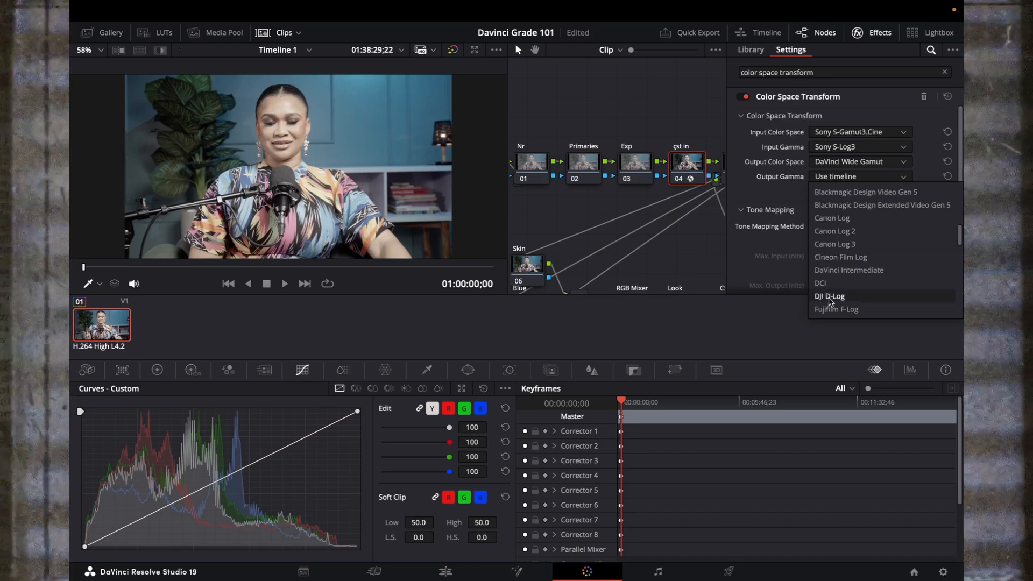
{"action": "left_click", "coordinate": [835, 270]}
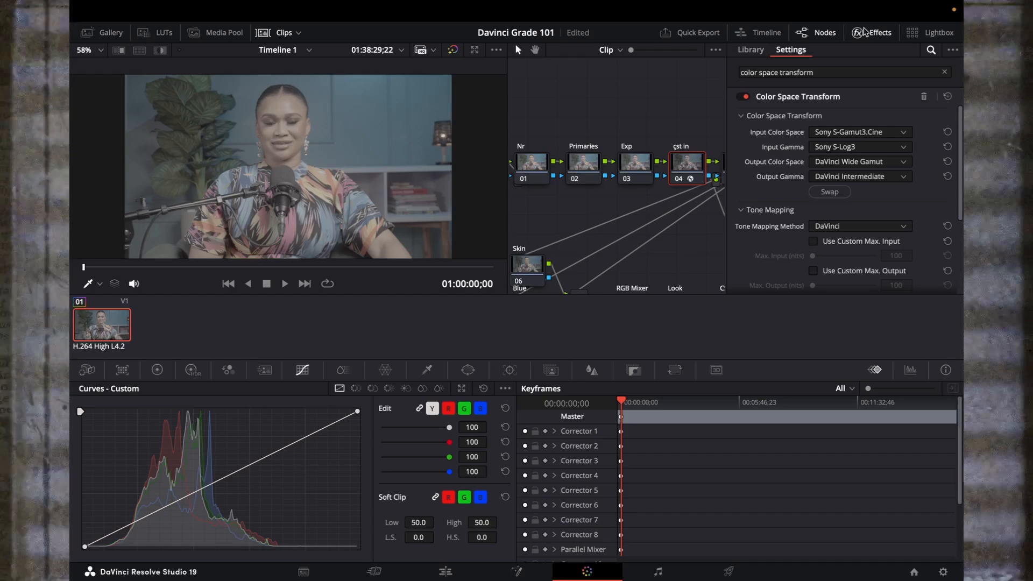
Move the CST Out node beneath RGB Mixer and apply the Color Space Transform effect to it
{"action": "scroll", "coordinate": [623, 215], "scroll_direction": "down", "scroll_amount": 3}
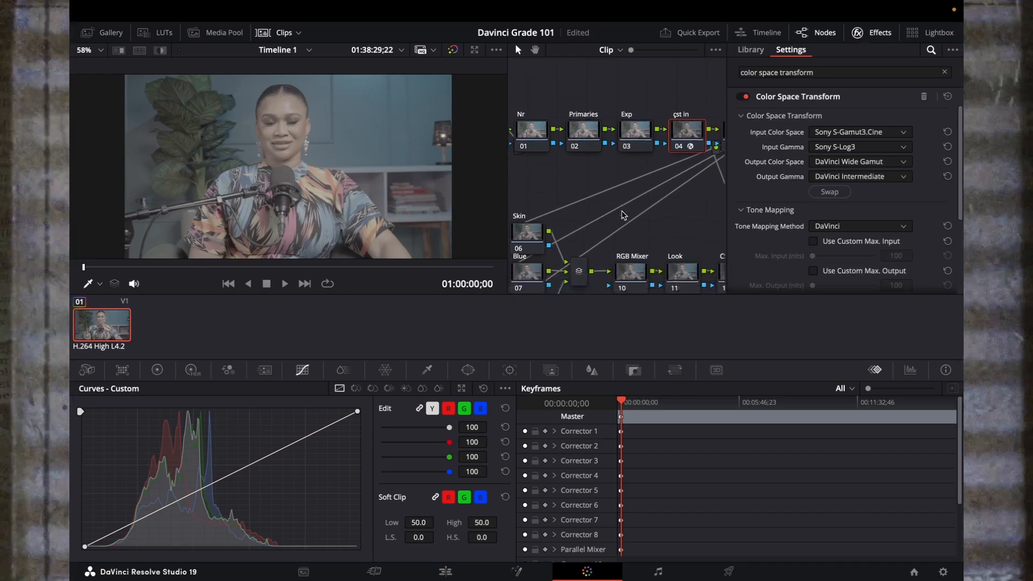
{"action": "scroll", "coordinate": [623, 214], "scroll_direction": "down", "scroll_amount": 3}
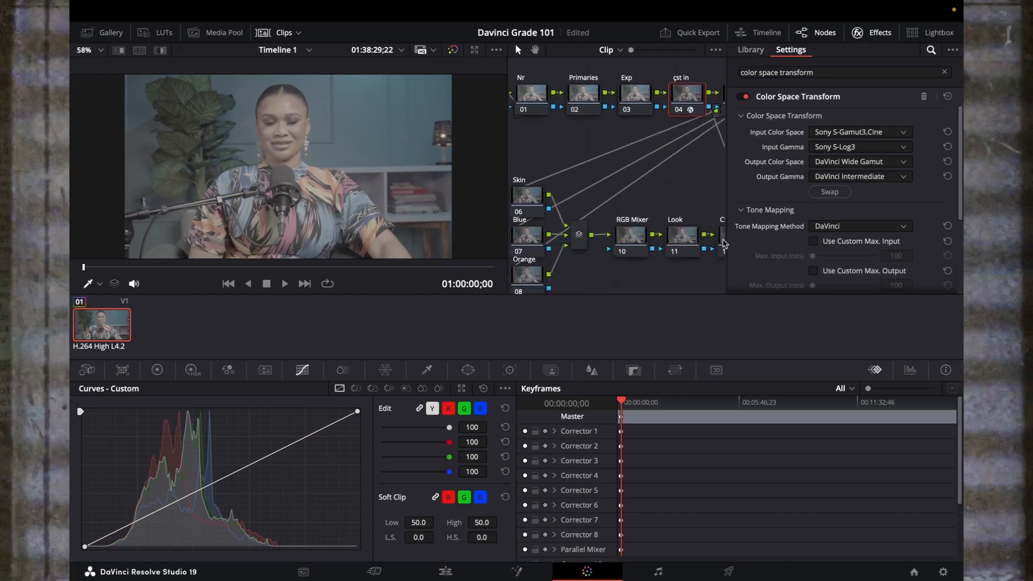
{"action": "left_click_drag", "start_coordinate": [724, 243], "coordinate": [606, 278]}
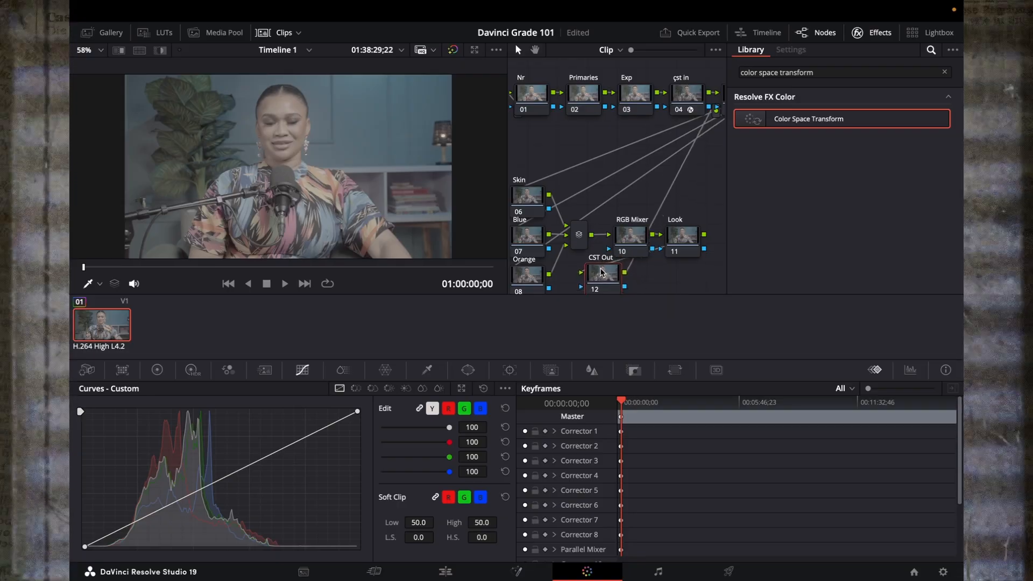
{"action": "left_click_drag", "start_coordinate": [807, 120], "coordinate": [601, 276]}
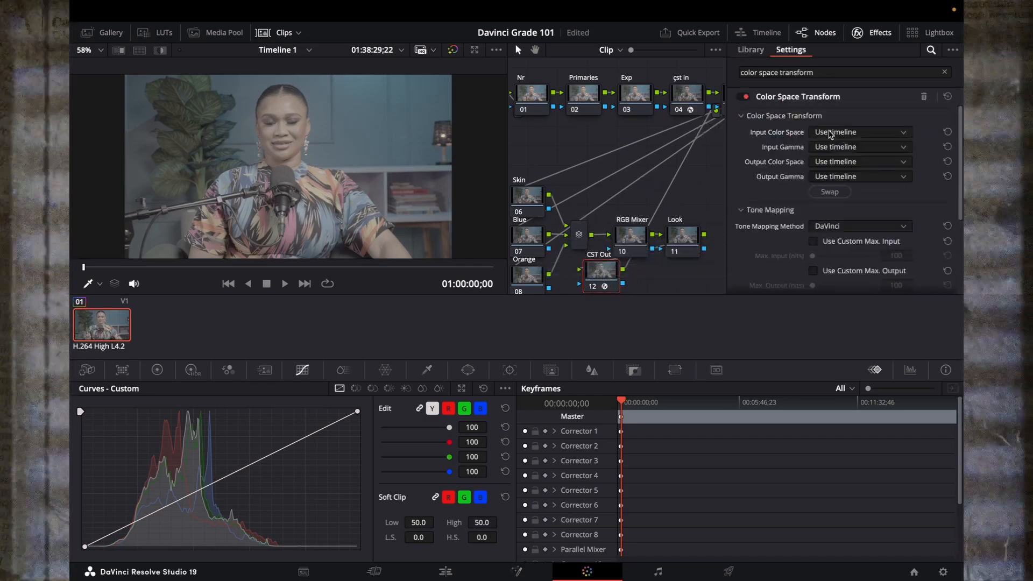
Set the CST Out node's input color space to Sony S-Gamut3.Cine and its input gamma to Sony S-Log3
{"action": "left_click", "coordinate": [831, 134]}
{"action": "scroll", "coordinate": [837, 179], "scroll_direction": "down", "scroll_amount": 10}
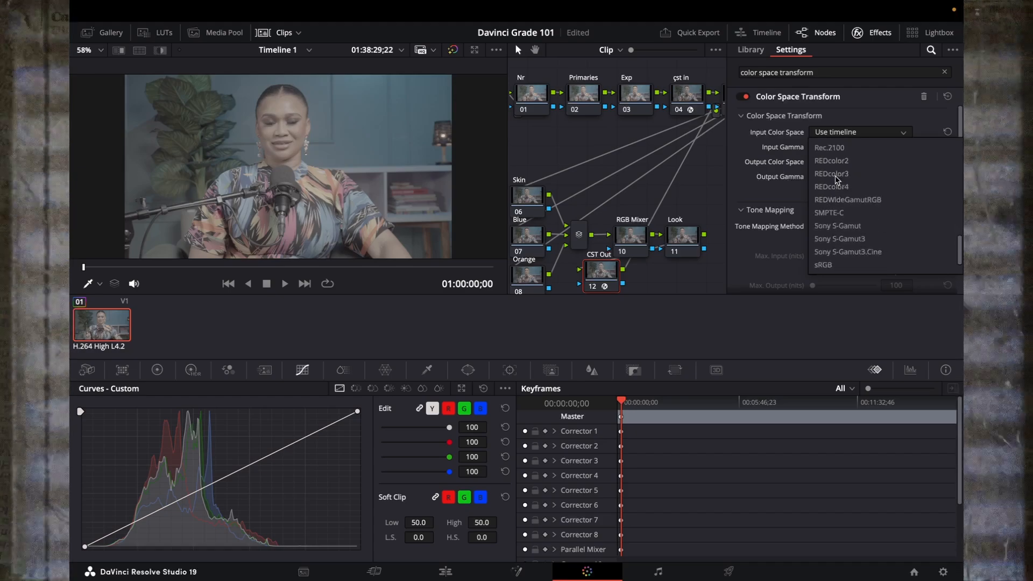
{"action": "scroll", "coordinate": [837, 183], "scroll_direction": "down", "scroll_amount": 1}
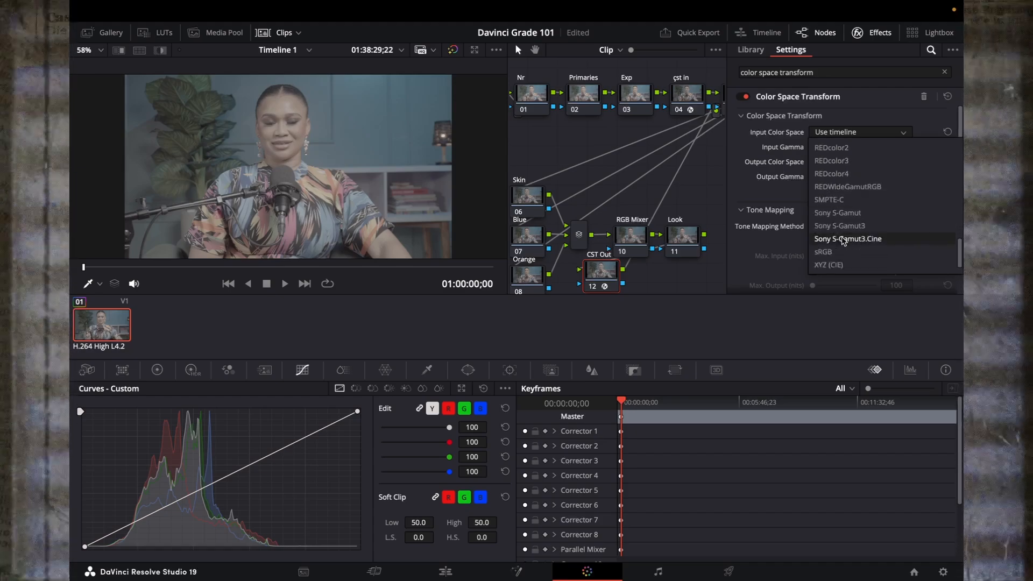
{"action": "left_click", "coordinate": [842, 239]}
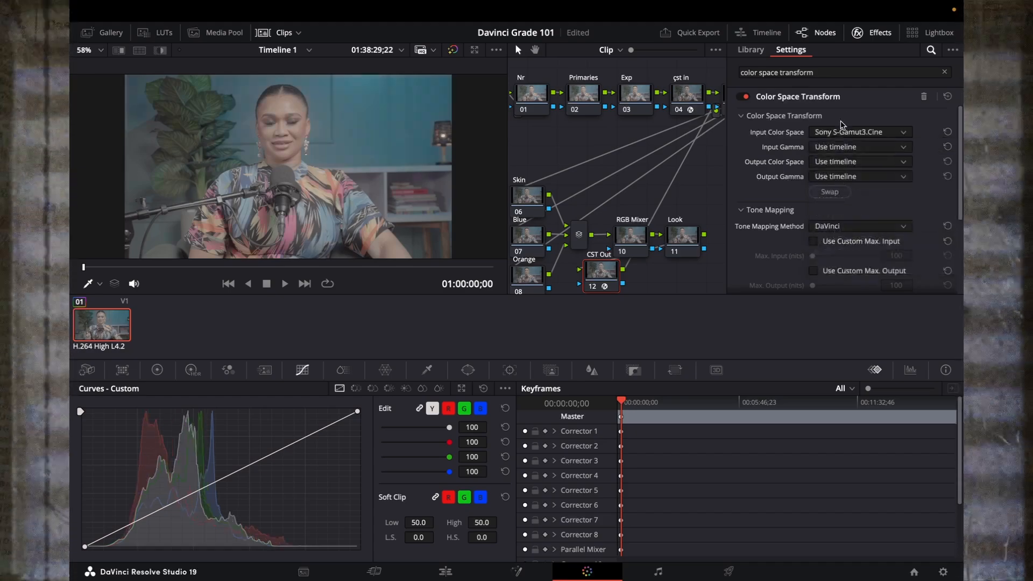
{"action": "left_click", "coordinate": [842, 148]}
{"action": "scroll", "coordinate": [838, 204], "scroll_direction": "down", "scroll_amount": 8}
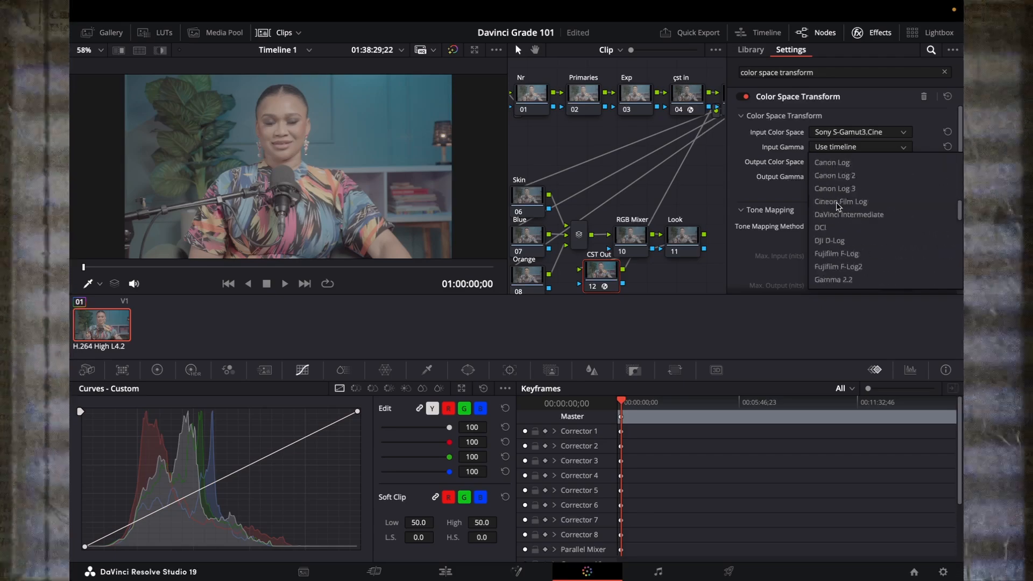
{"action": "scroll", "coordinate": [839, 206], "scroll_direction": "down", "scroll_amount": 10}
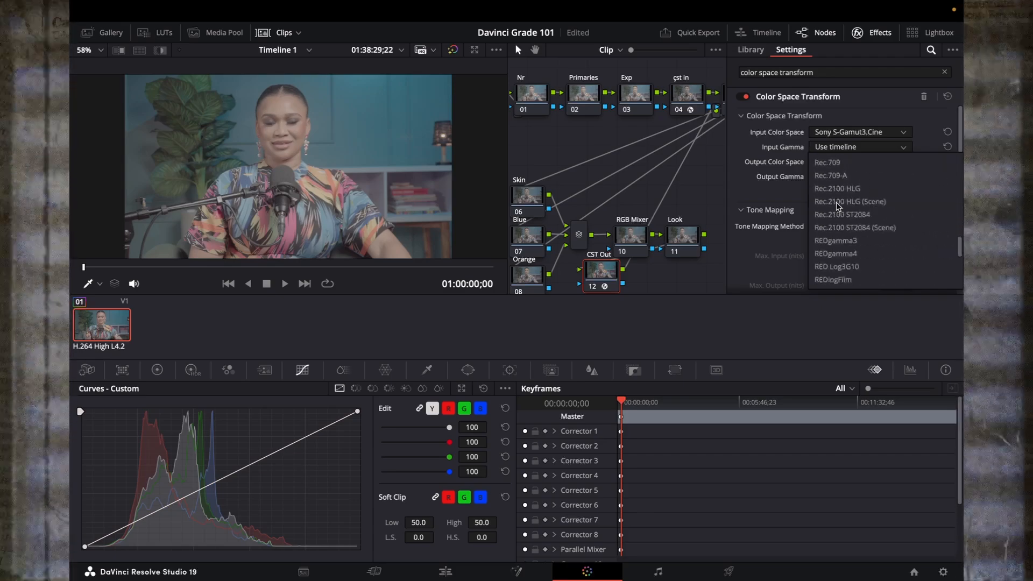
{"action": "left_click", "coordinate": [838, 206]}
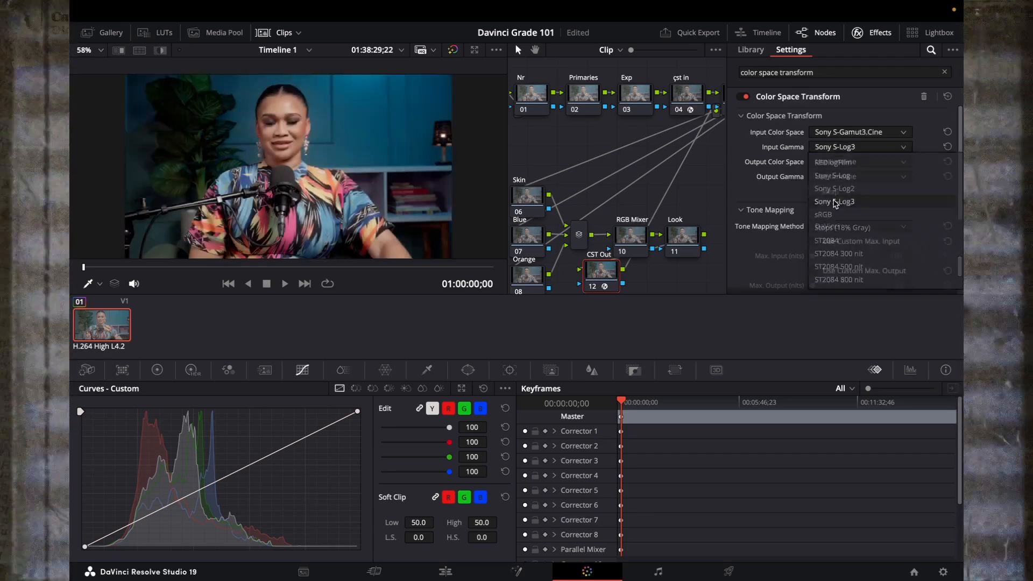
Set the CST Out node's output color space to Rec.709 and its output gamma to Gamma 2.4
{"action": "left_click", "coordinate": [860, 162]}
{"action": "scroll", "coordinate": [847, 220], "scroll_direction": "down", "scroll_amount": 6}
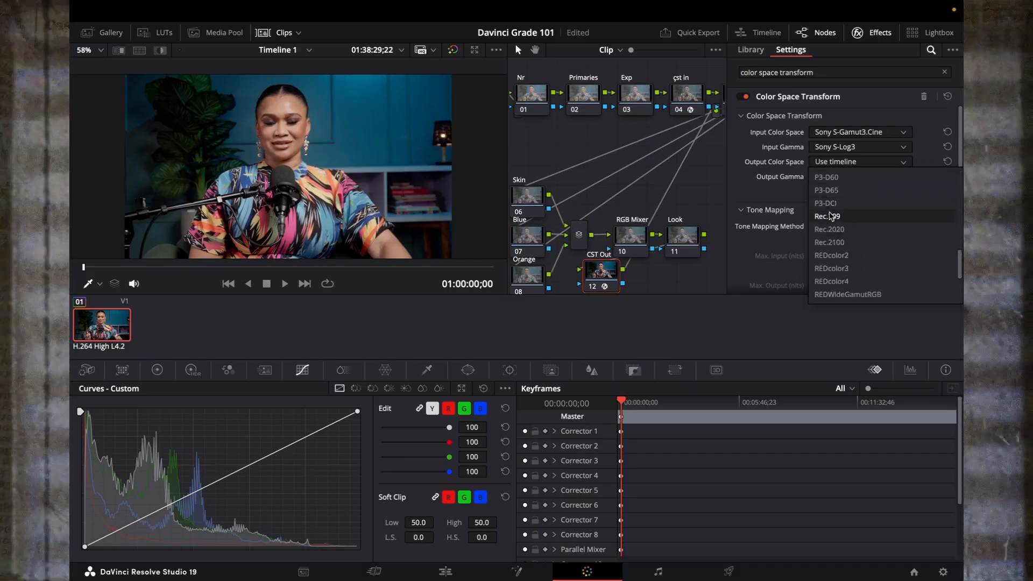
{"action": "left_click", "coordinate": [831, 216]}
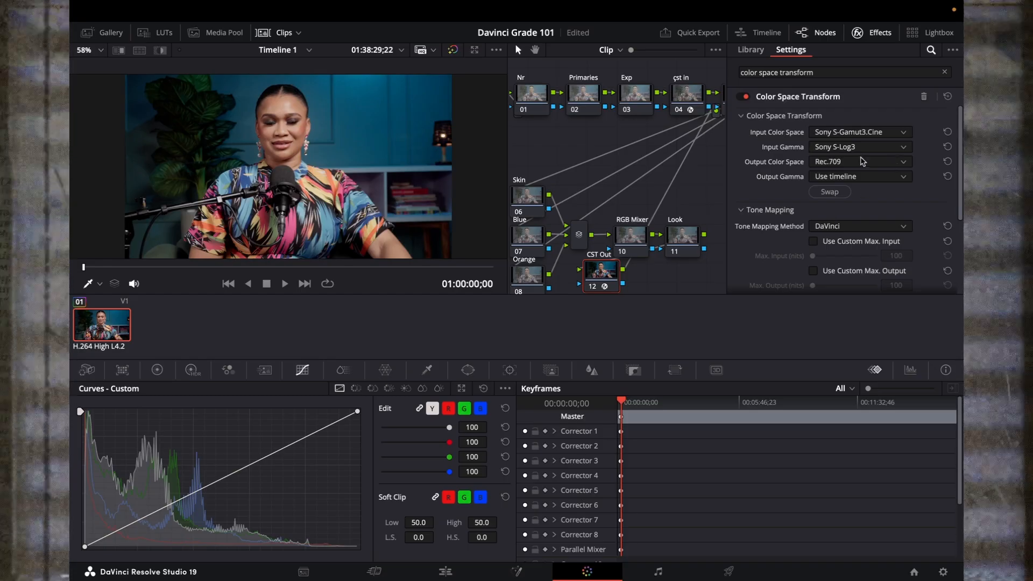
{"action": "left_click", "coordinate": [836, 180]}
{"action": "scroll", "coordinate": [835, 244], "scroll_direction": "down", "scroll_amount": 5}
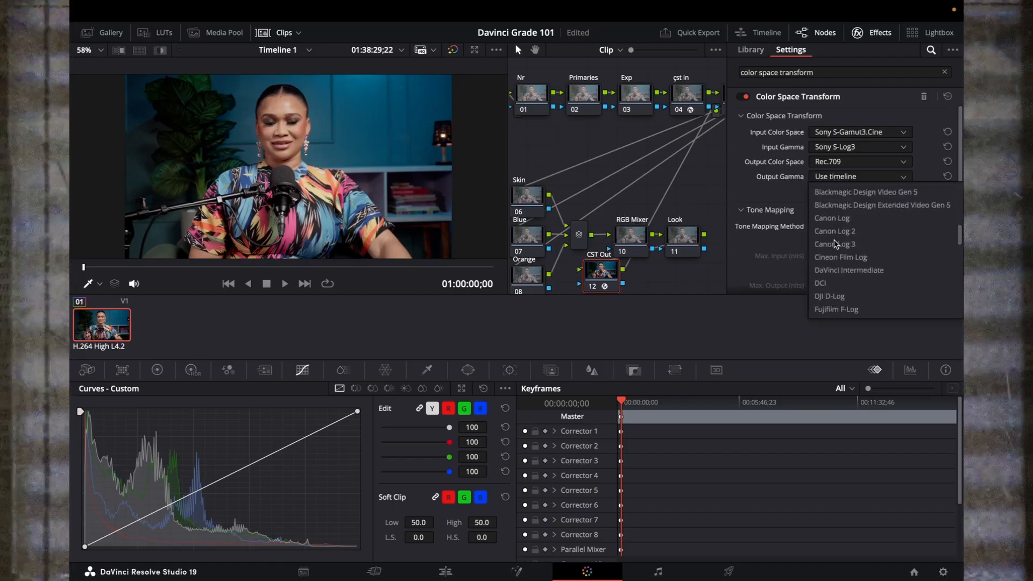
{"action": "scroll", "coordinate": [835, 244], "scroll_direction": "down", "scroll_amount": 3}
{"action": "scroll", "coordinate": [836, 244], "scroll_direction": "up", "scroll_amount": 4}
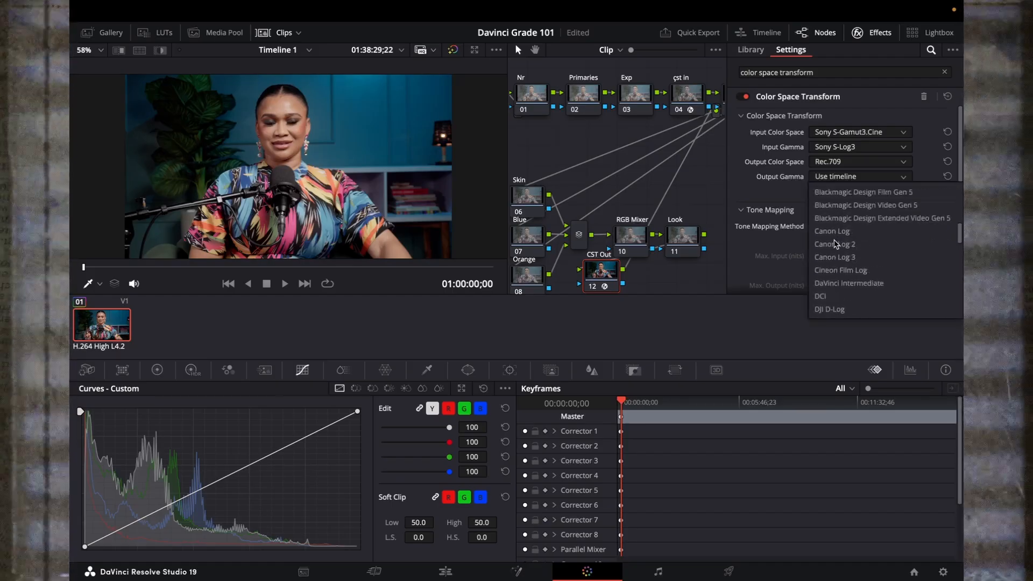
{"action": "scroll", "coordinate": [836, 244], "scroll_direction": "down", "scroll_amount": 3}
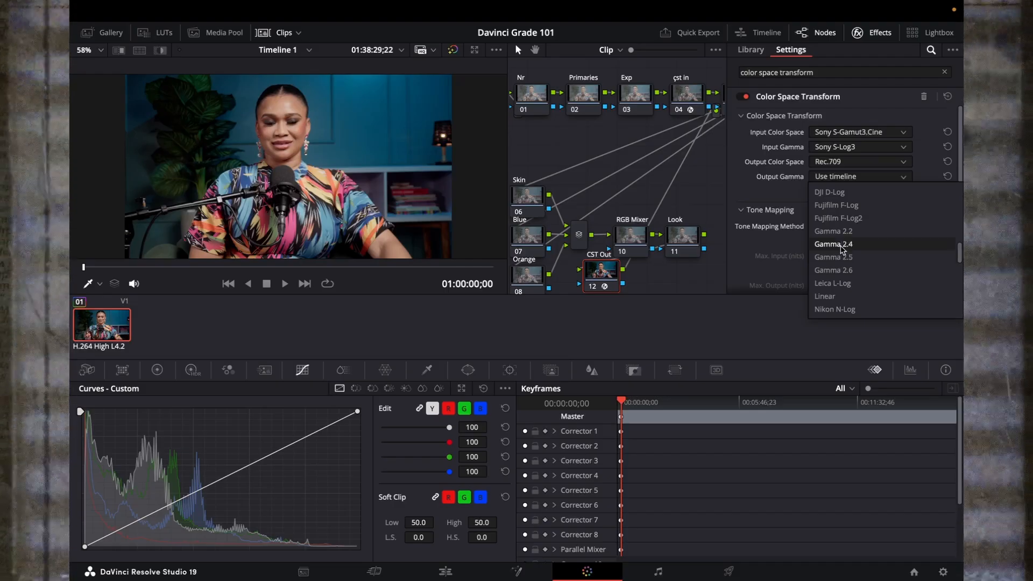
{"action": "left_click", "coordinate": [842, 246]}
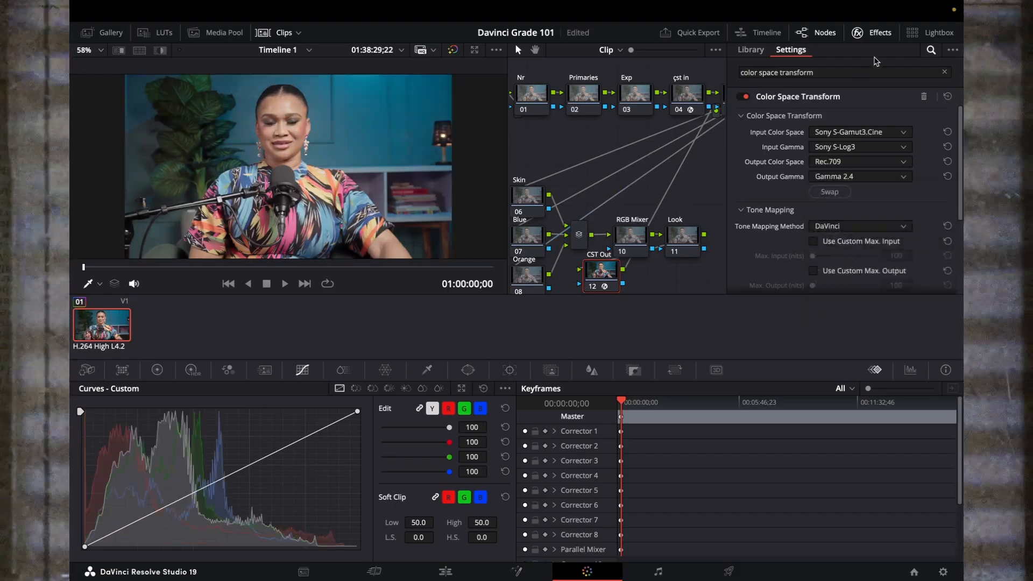
Clean up the full node graph, then shift the Look and CST Out nodes together toward the middle beneath the main chain
{"action": "left_click", "coordinate": [876, 33]}
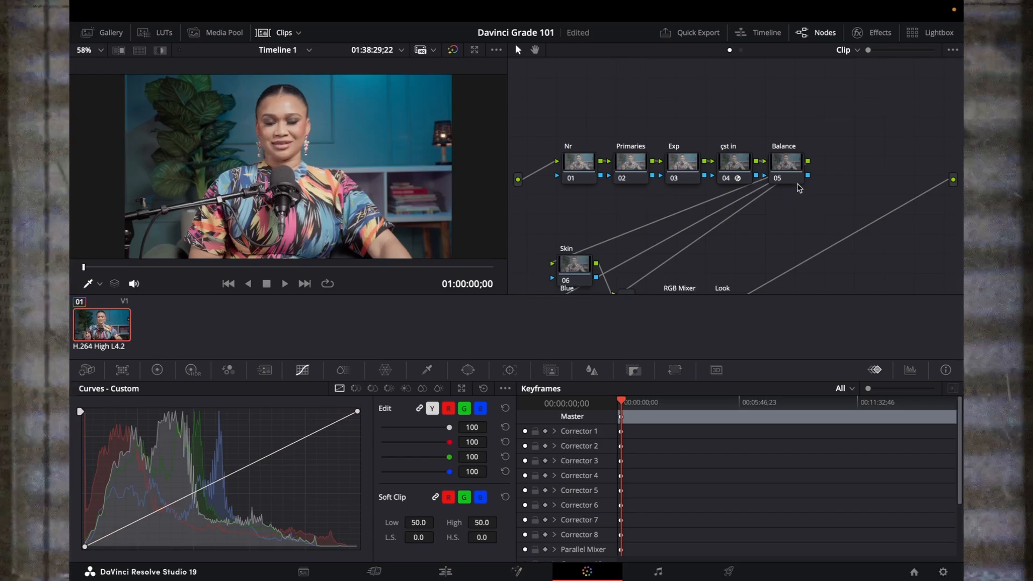
{"action": "right_click", "coordinate": [799, 187]}
{"action": "left_click", "coordinate": [882, 325]}
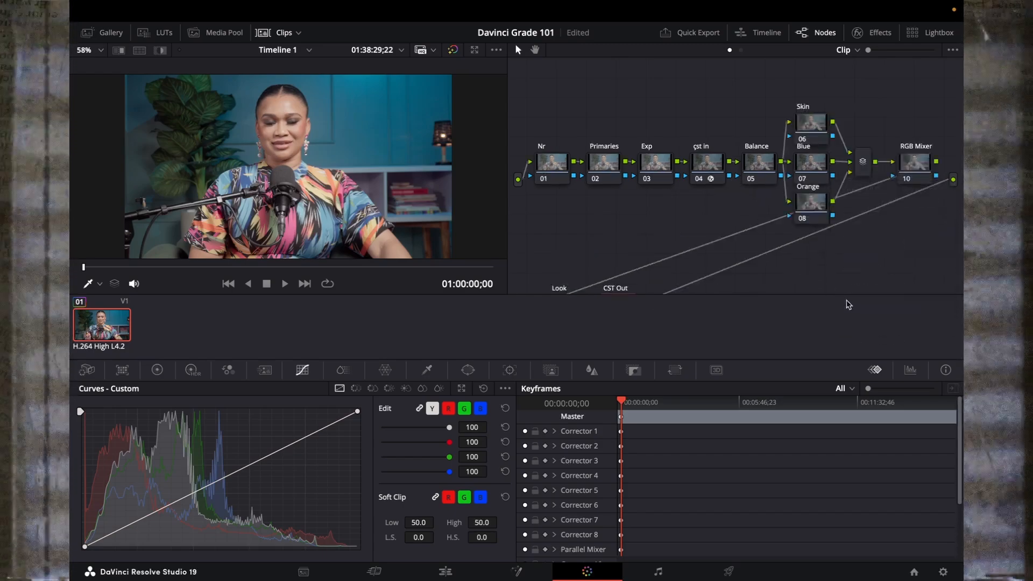
{"action": "scroll", "coordinate": [809, 247], "scroll_direction": "down", "scroll_amount": 2}
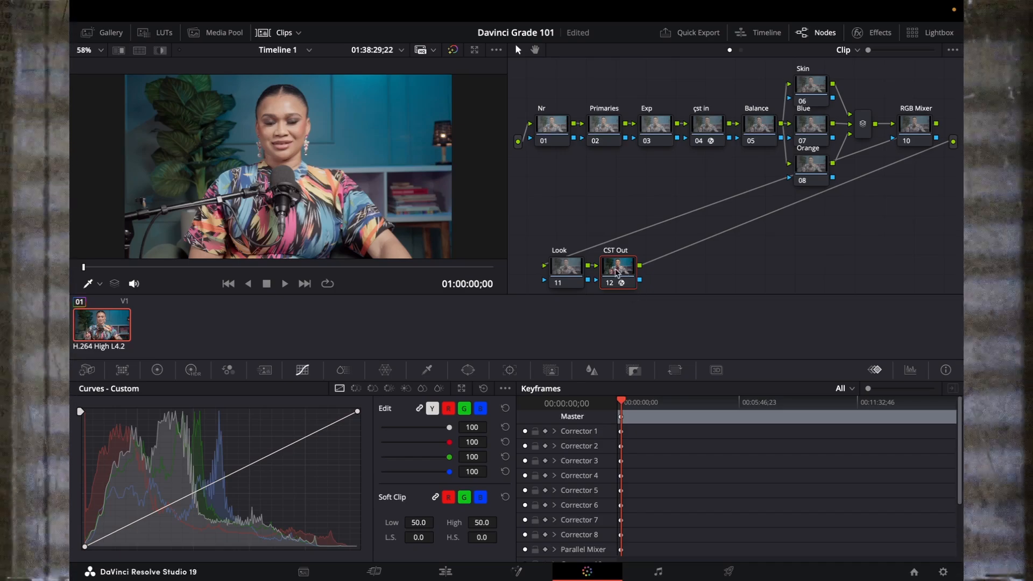
{"action": "left_click_drag", "start_coordinate": [566, 242], "coordinate": [726, 247]}
{"action": "left_click", "coordinate": [894, 269]}
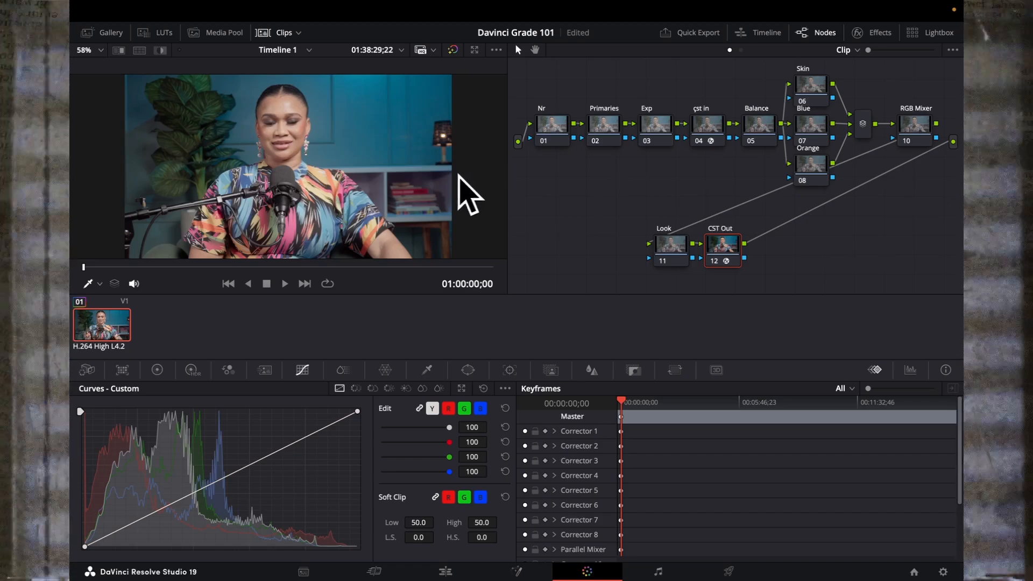
View the transformed interview clip full screen to examine the image
{"action": "key", "text": "super+f"}
{"action": "mouse_move", "coordinate": [461, 179]}
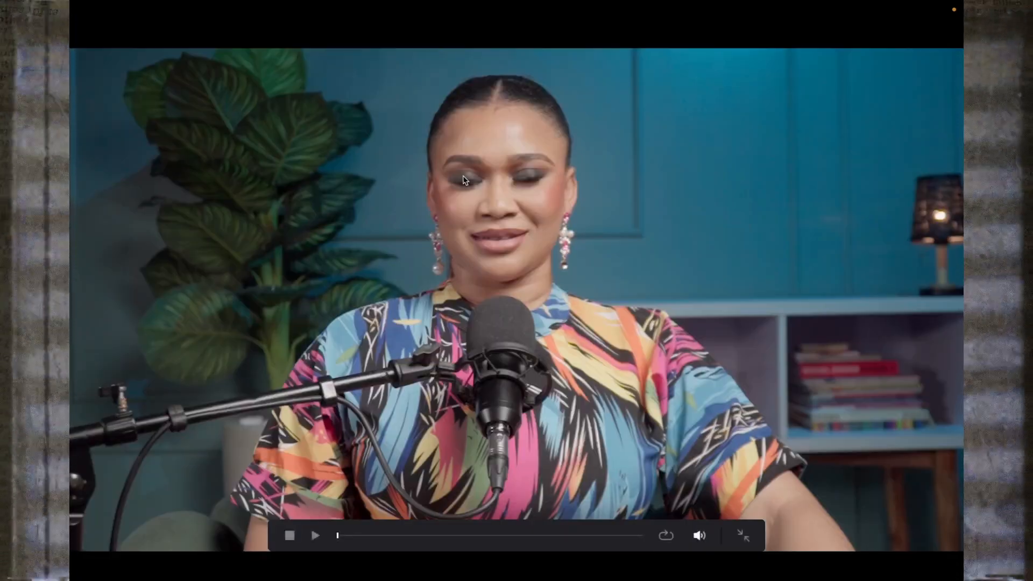
Leave the full-screen view and lower the Primaries node's lift to -0.04 with the primary color wheels
{"action": "key", "text": "super+f"}
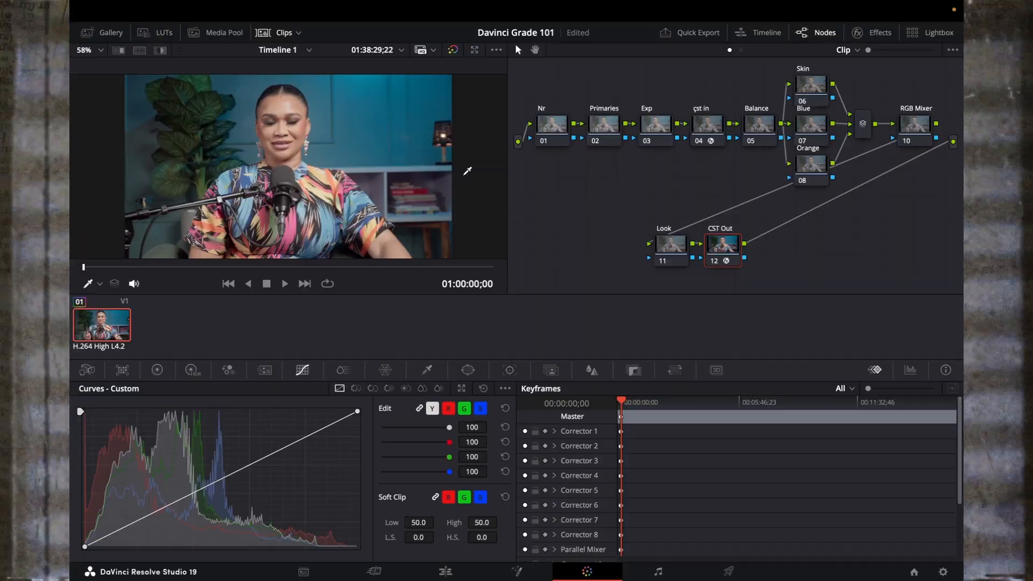
{"action": "left_click", "coordinate": [606, 136]}
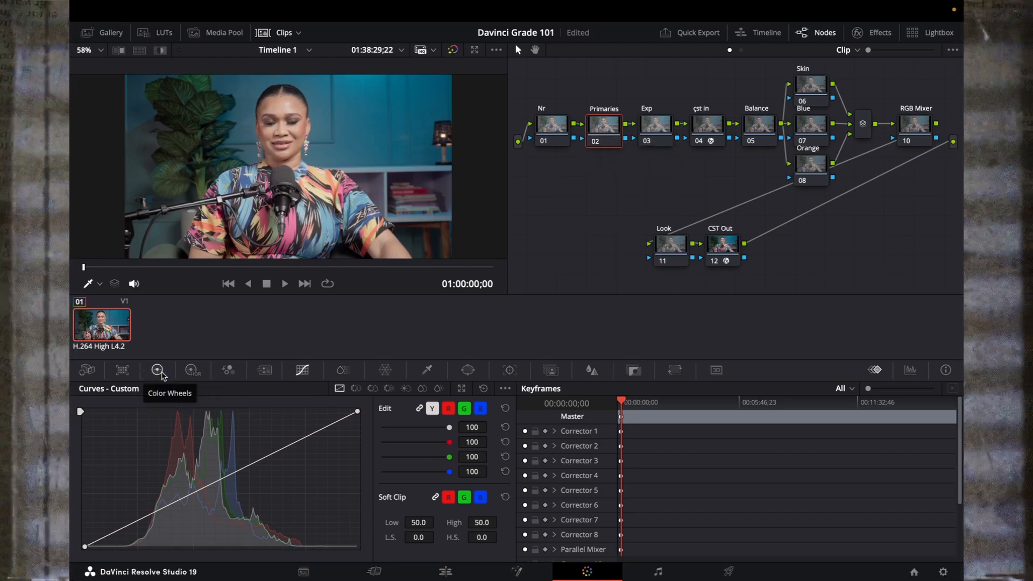
{"action": "left_click", "coordinate": [159, 371]}
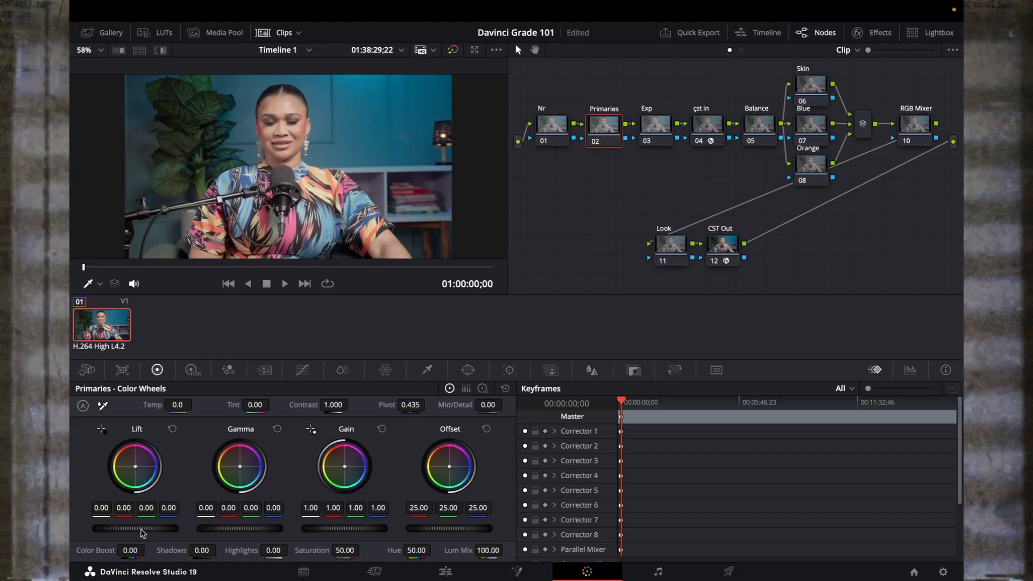
{"action": "left_click_drag", "start_coordinate": [143, 533], "coordinate": [132, 531]}
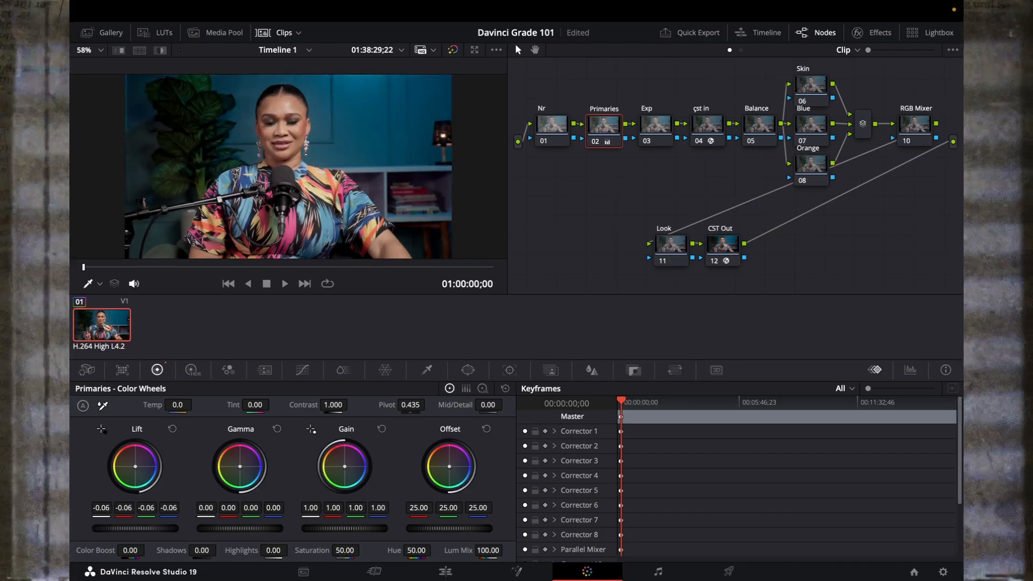
{"action": "left_click_drag", "start_coordinate": [132, 529], "coordinate": [135, 529]}
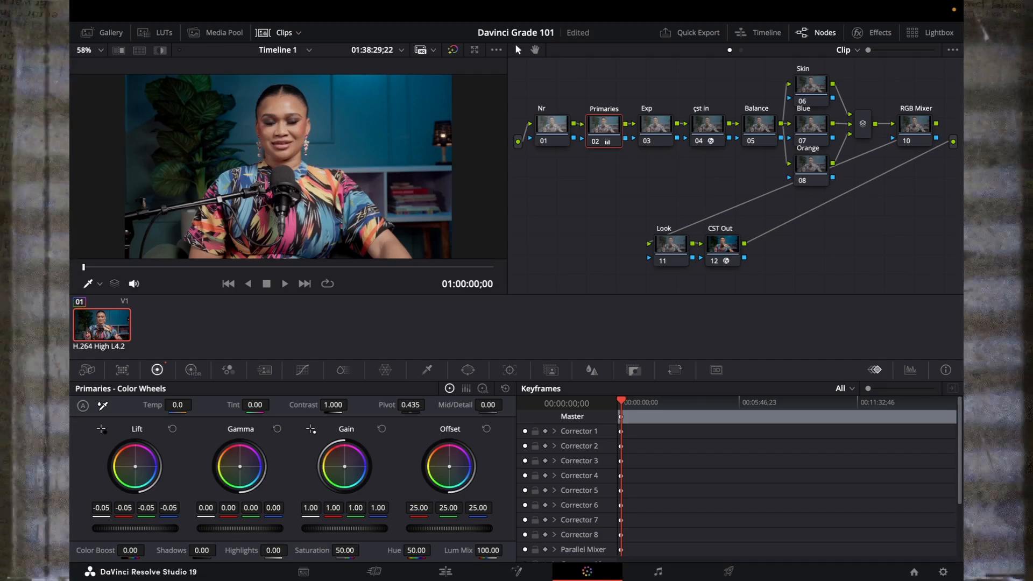
{"action": "left_click_drag", "start_coordinate": [134, 529], "coordinate": [137, 529]}
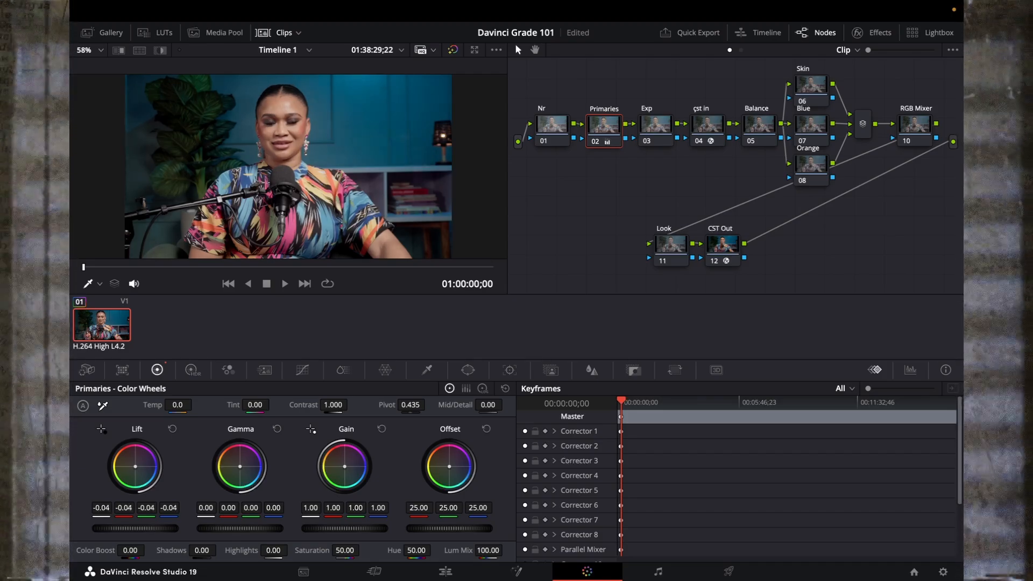
{"action": "left_click_drag", "start_coordinate": [137, 528], "coordinate": [137, 528]}
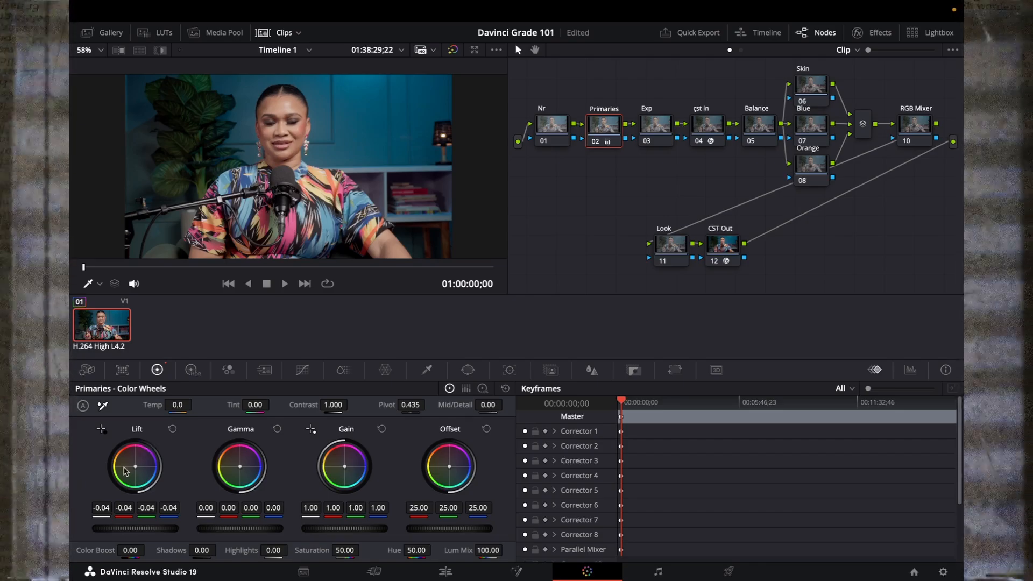
Show the RGB Parade scope and raise its trace brightness to most of its range
{"action": "left_click", "coordinate": [911, 371]}
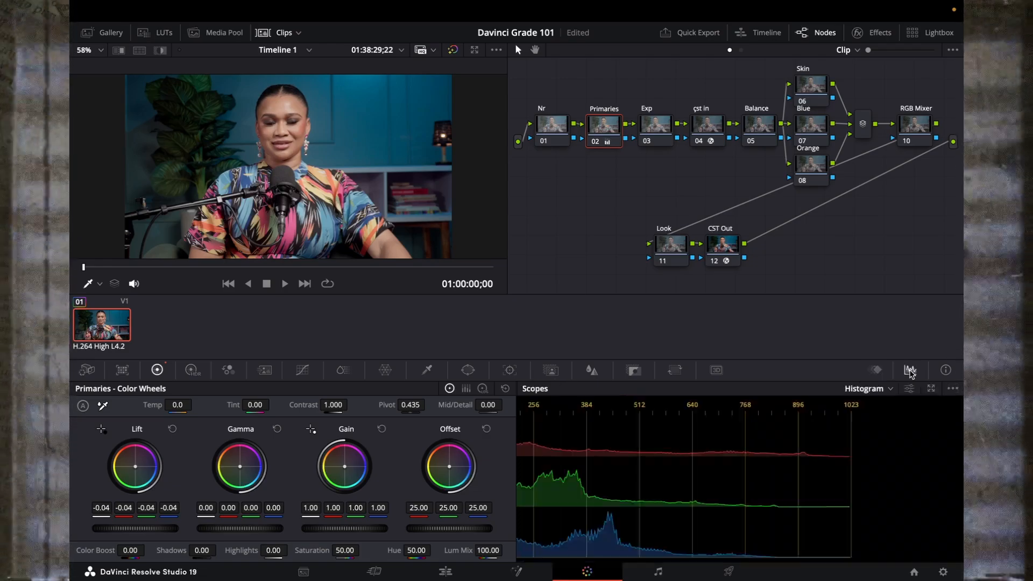
{"action": "left_click", "coordinate": [889, 390]}
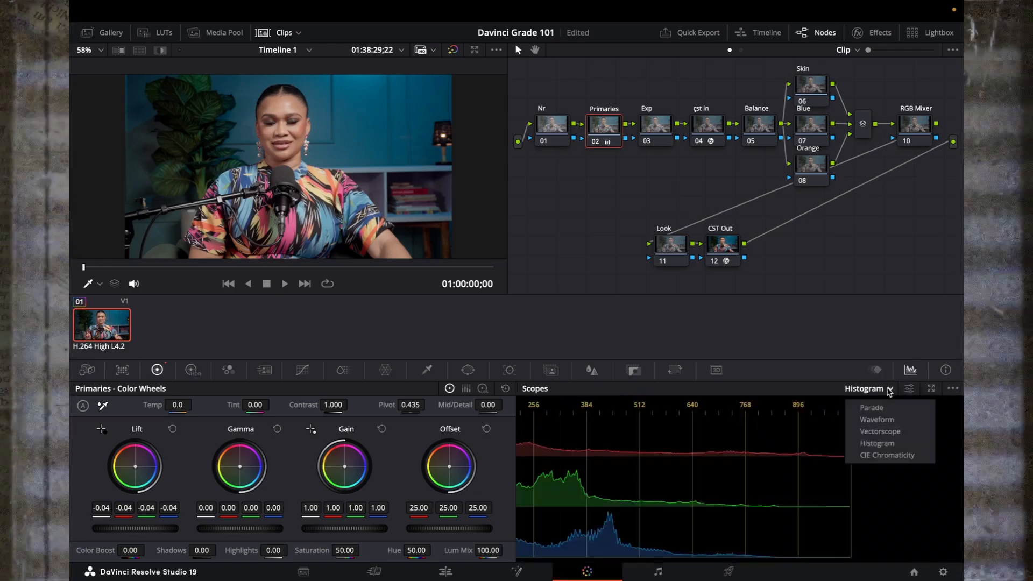
{"action": "left_click", "coordinate": [867, 410]}
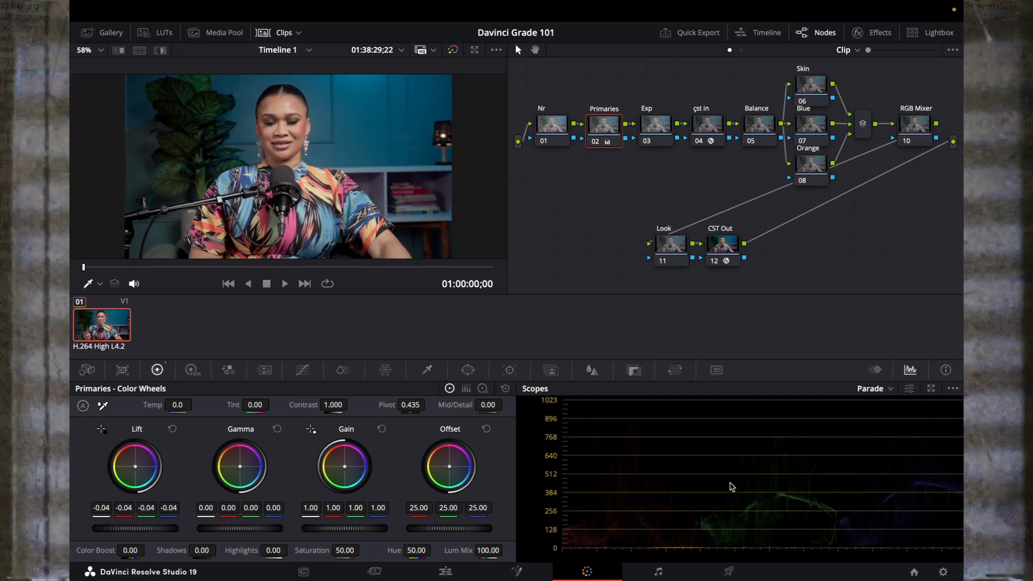
{"action": "left_click", "coordinate": [911, 390]}
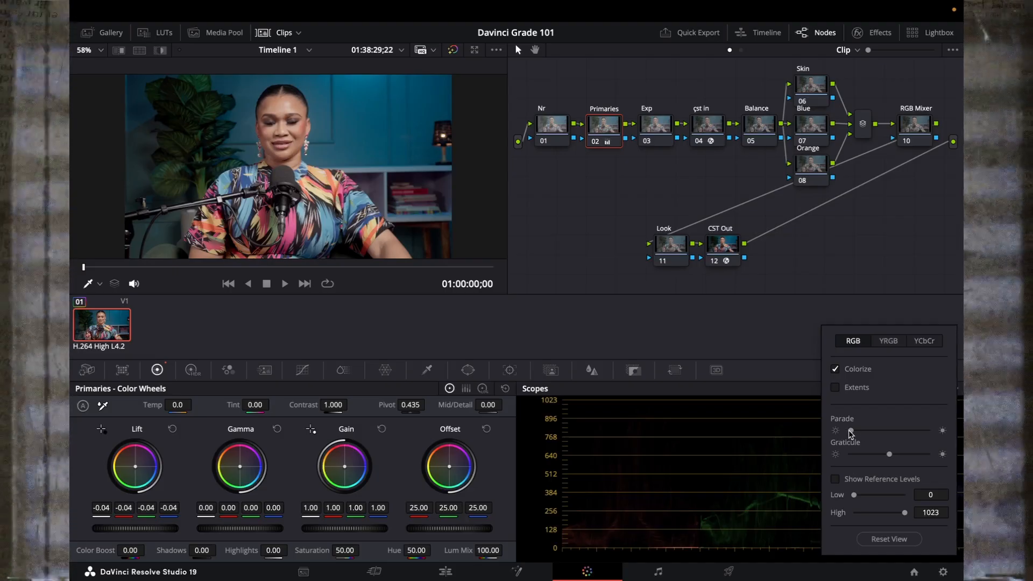
{"action": "left_click_drag", "start_coordinate": [850, 430], "coordinate": [916, 431]}
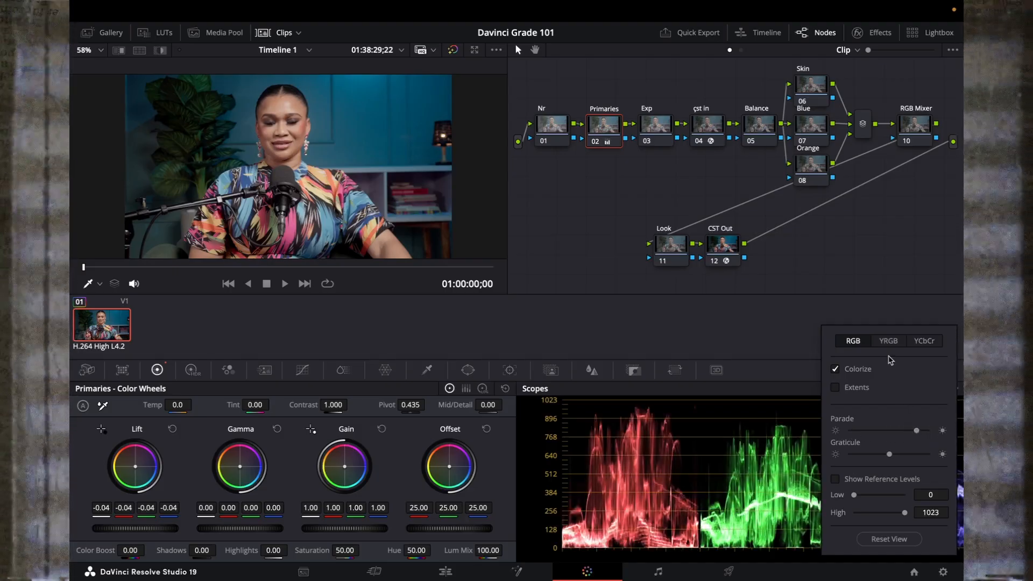
{"action": "left_click", "coordinate": [802, 336]}
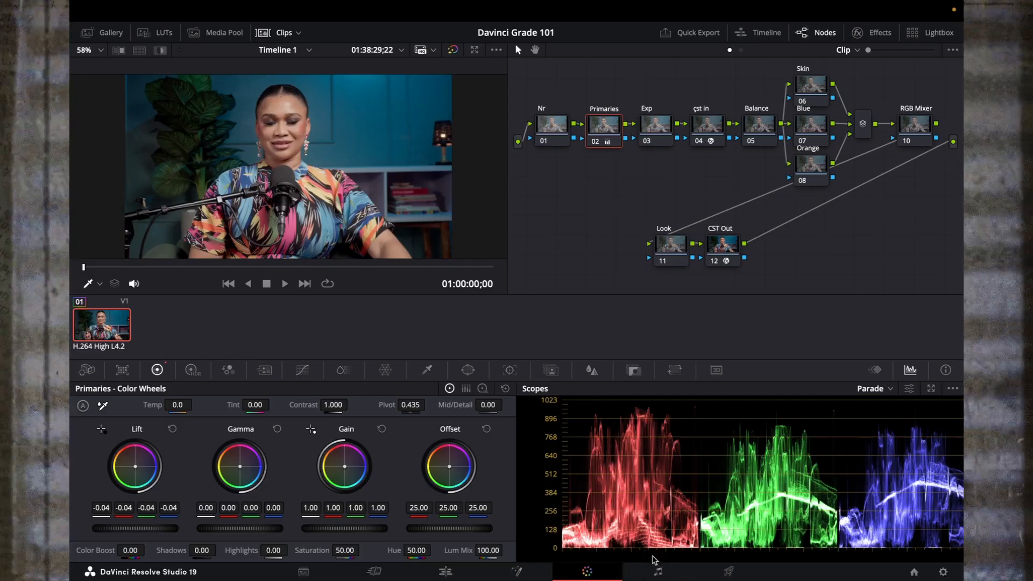
Try lowering the Primaries node's lift to -0.08 against the parade and bring it back up to -0.04
{"action": "left_click_drag", "start_coordinate": [183, 530], "coordinate": [158, 530]}
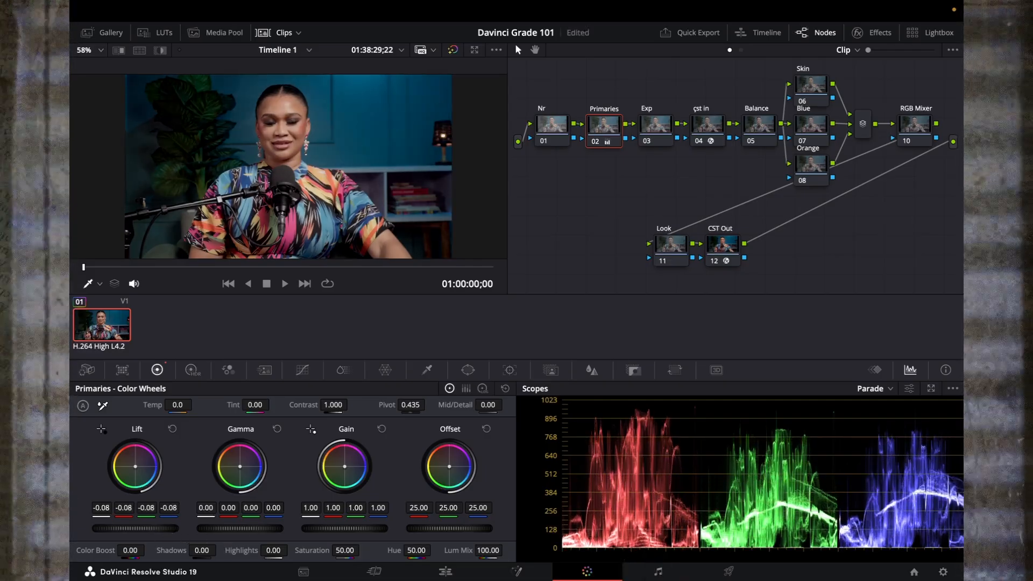
{"action": "left_click_drag", "start_coordinate": [158, 530], "coordinate": [124, 529]}
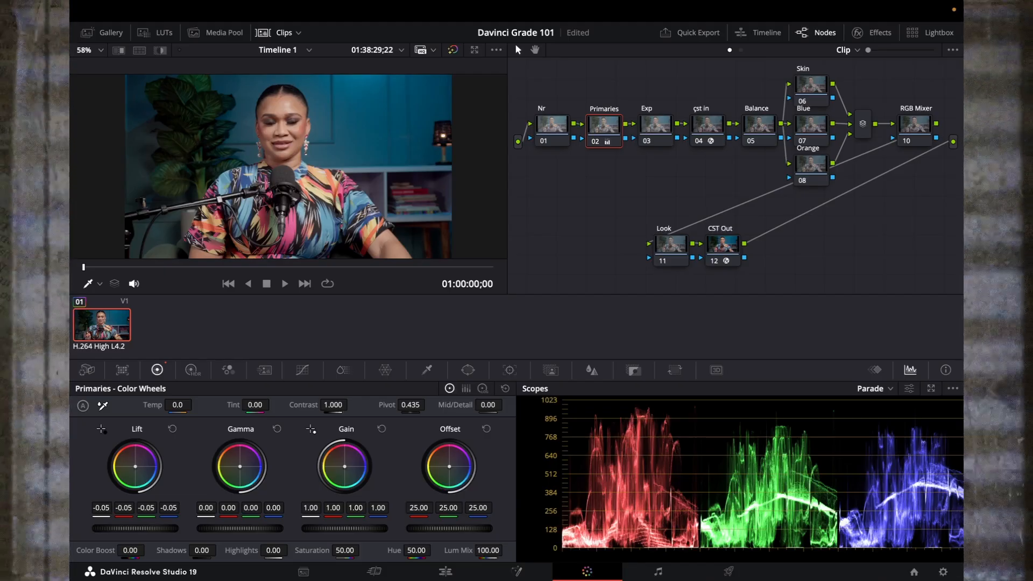
{"action": "mouse_move", "coordinate": [124, 529]}
{"action": "left_mouse_down"}
{"action": "mouse_move", "coordinate": [138, 529]}
{"action": "mouse_move", "coordinate": [129, 529]}
{"action": "left_mouse_up"}
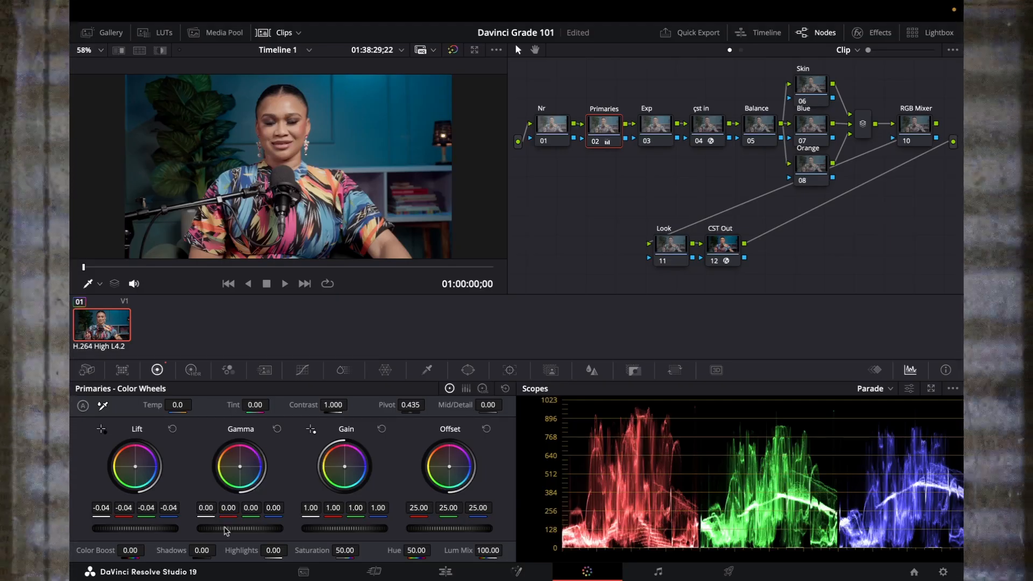
Raise the Primaries node's gamma to 0.03 and test a gain of 0.99 before restoring it to 1.00
{"action": "left_click_drag", "start_coordinate": [225, 530], "coordinate": [231, 530]}
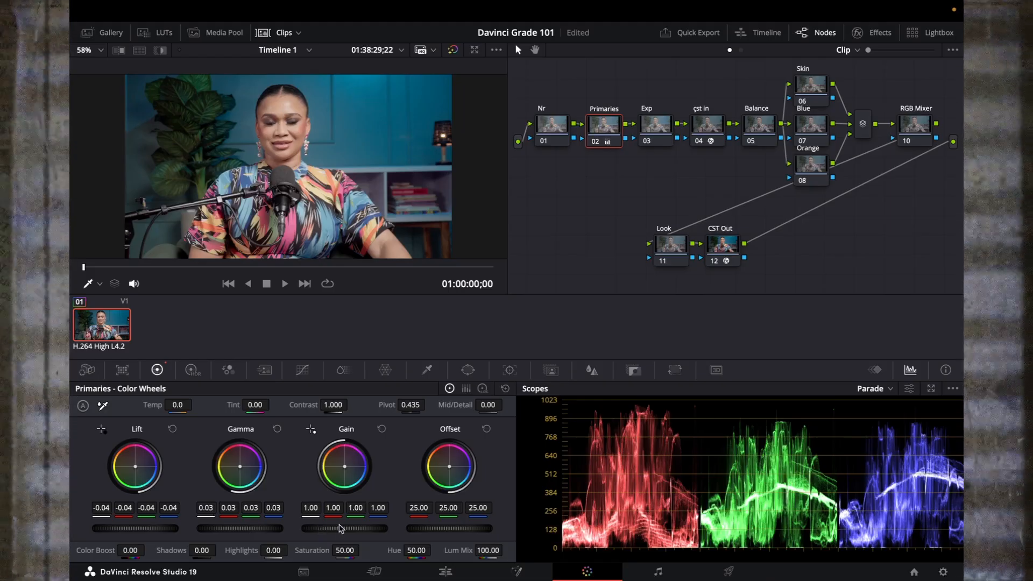
{"action": "left_click_drag", "start_coordinate": [350, 533], "coordinate": [345, 533]}
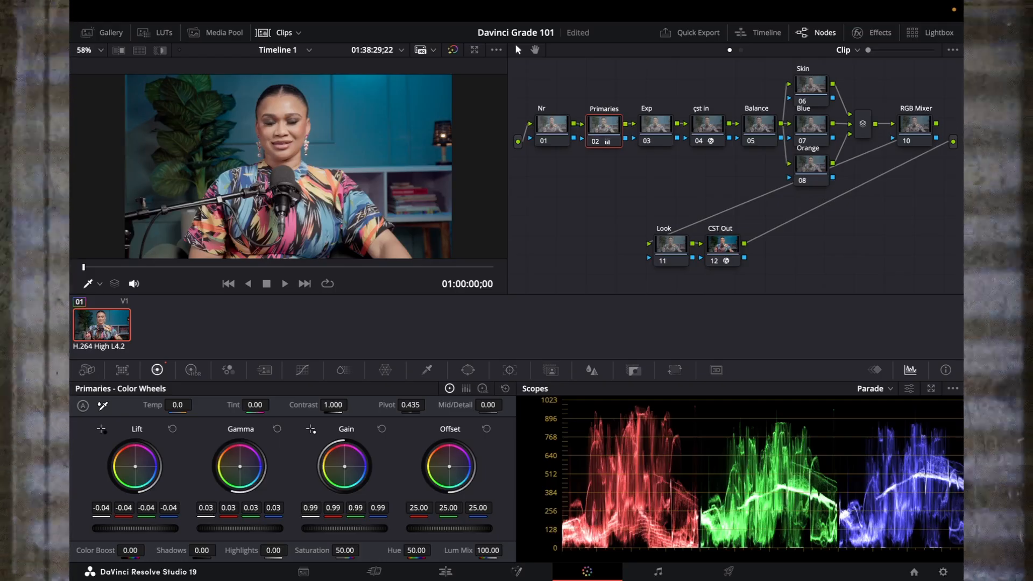
{"action": "left_click_drag", "start_coordinate": [344, 530], "coordinate": [349, 530]}
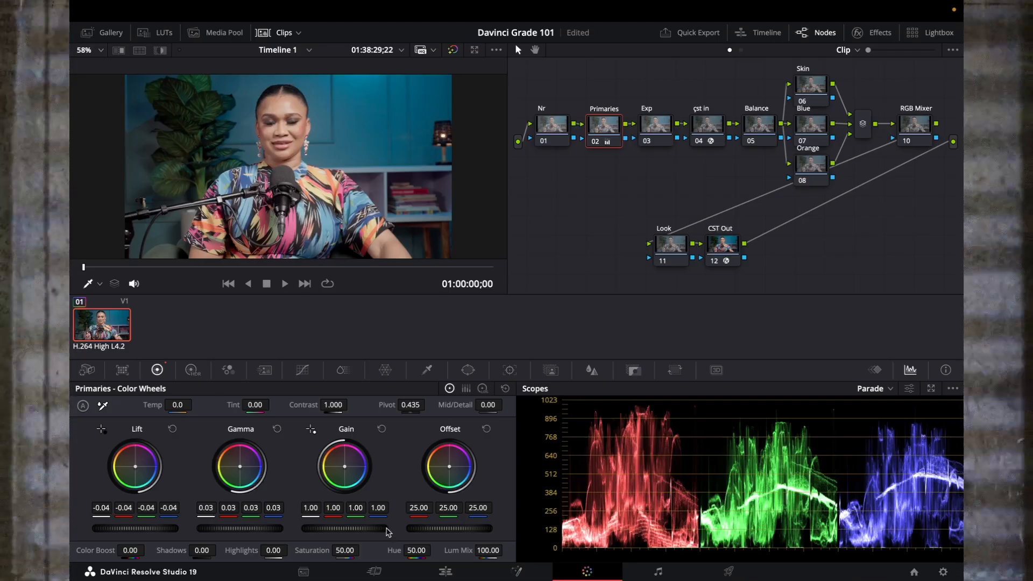
Set the Exp node's log shadow to -0.03 and midtone to 0.05, and return to the primary color wheels
{"action": "left_click", "coordinate": [651, 127]}
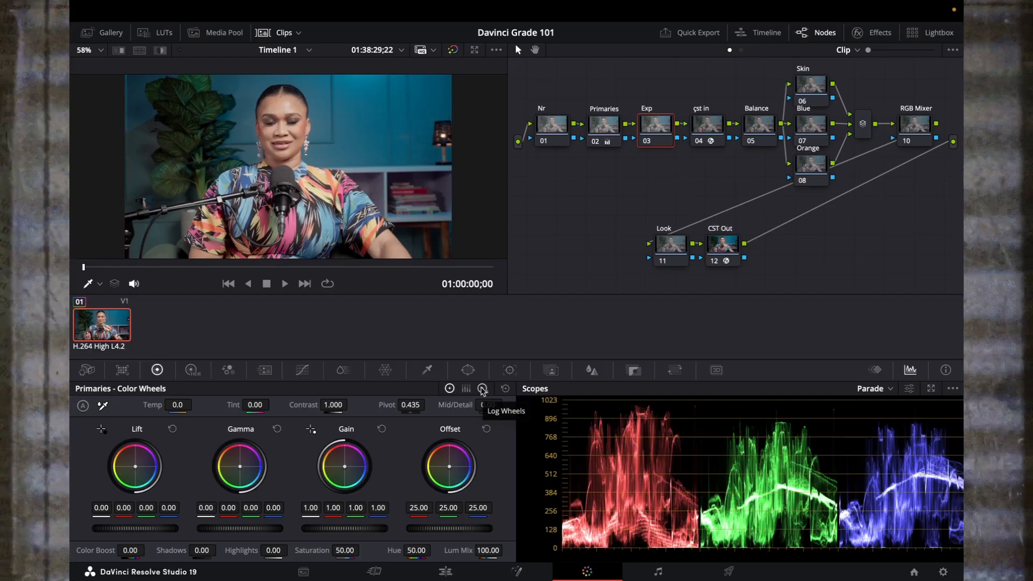
{"action": "left_click", "coordinate": [482, 389]}
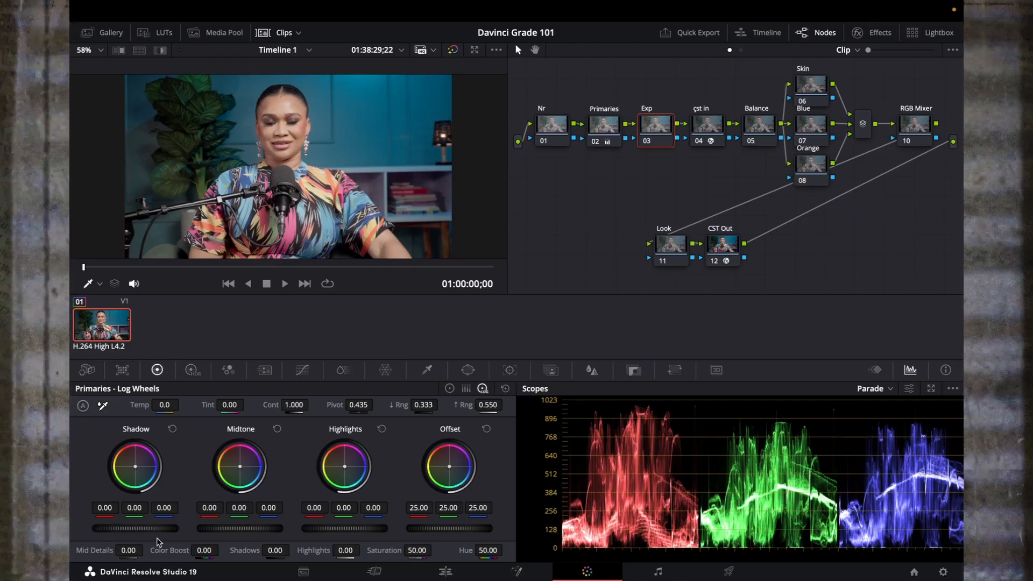
{"action": "left_click_drag", "start_coordinate": [135, 528], "coordinate": [102, 529]}
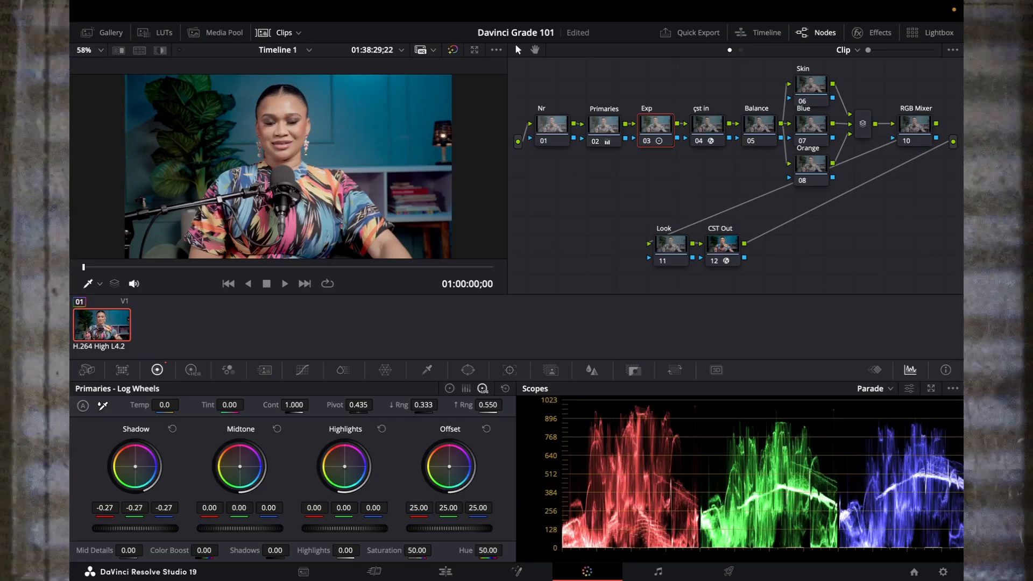
{"action": "left_click_drag", "start_coordinate": [101, 529], "coordinate": [128, 528]}
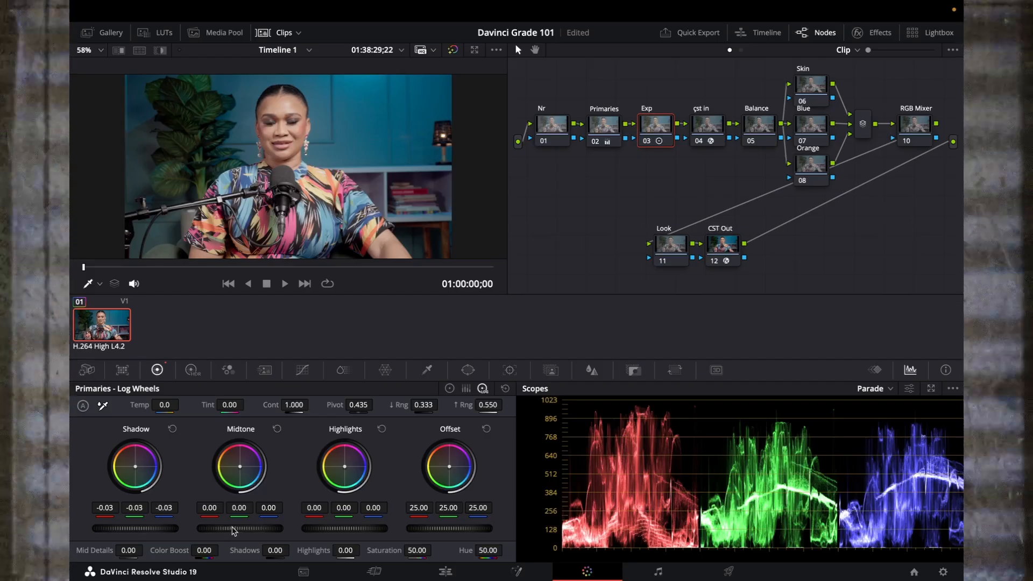
{"action": "left_click_drag", "start_coordinate": [237, 528], "coordinate": [245, 528]}
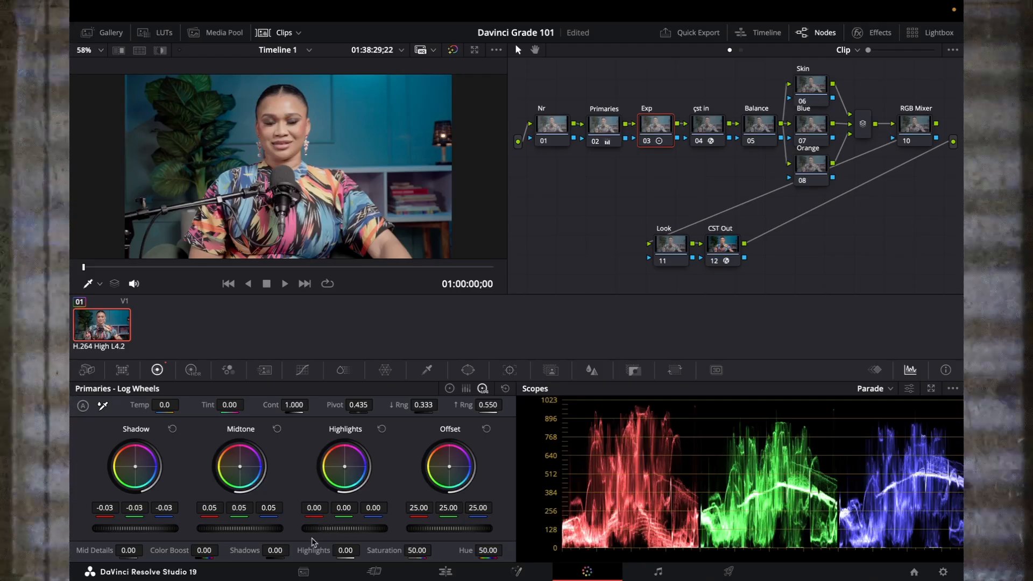
{"action": "left_click", "coordinate": [452, 391]}
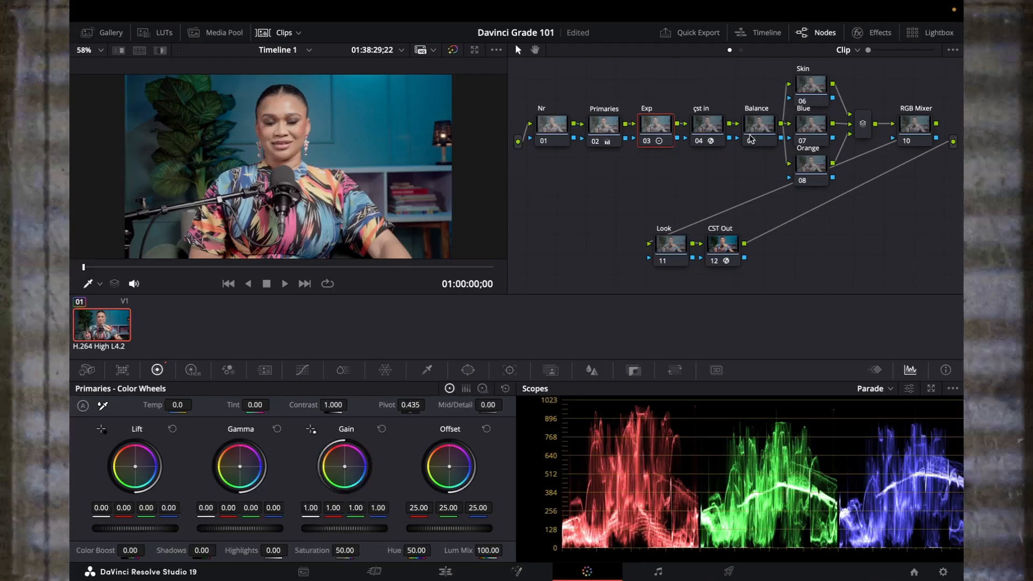
On the Balance node, lower the red gain to 0.96 and raise the blue gain to 1.03
{"action": "left_click", "coordinate": [756, 126]}
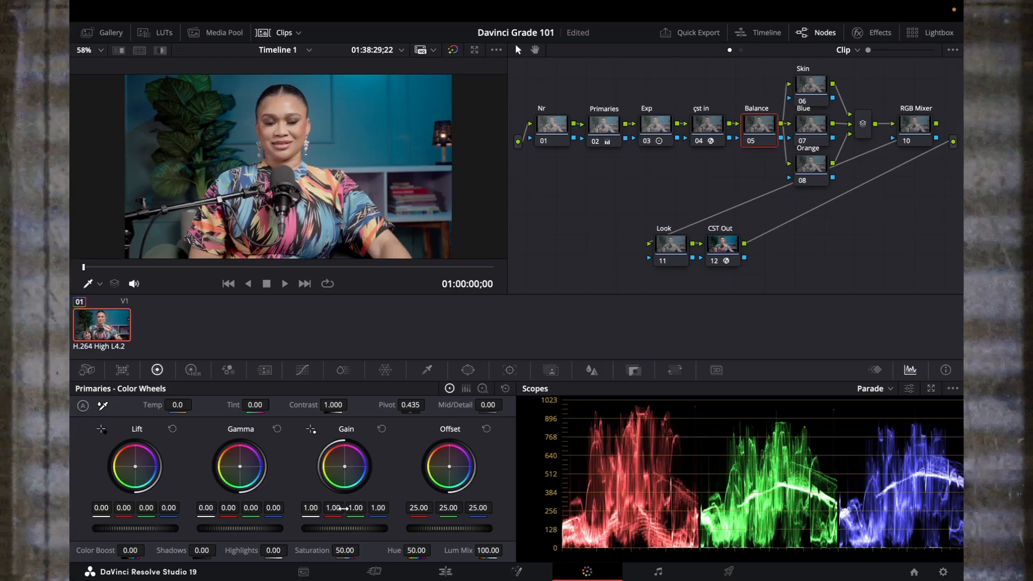
{"action": "left_click_drag", "start_coordinate": [333, 507], "coordinate": [324, 508]}
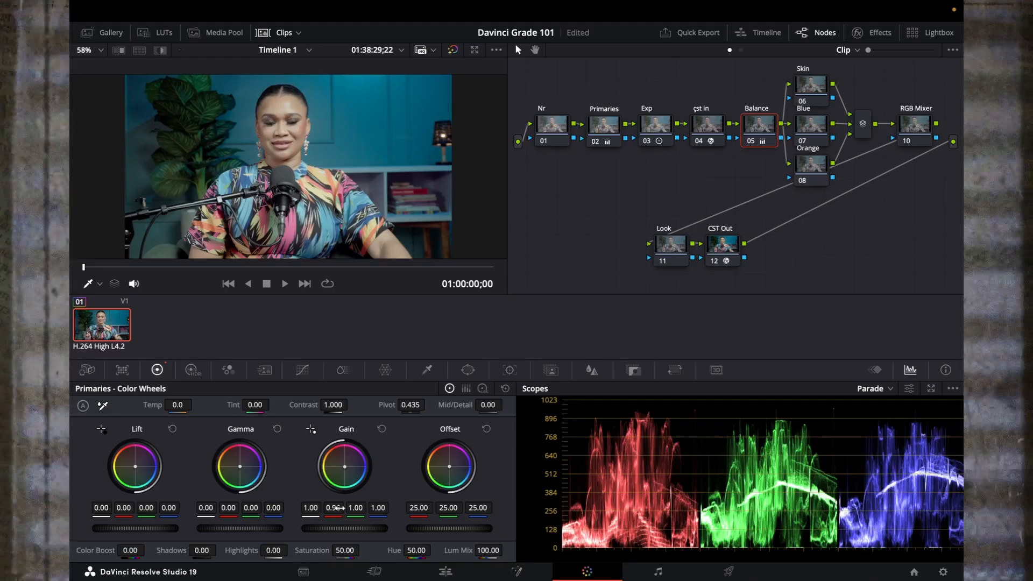
{"action": "left_click_drag", "start_coordinate": [378, 508], "coordinate": [357, 509]}
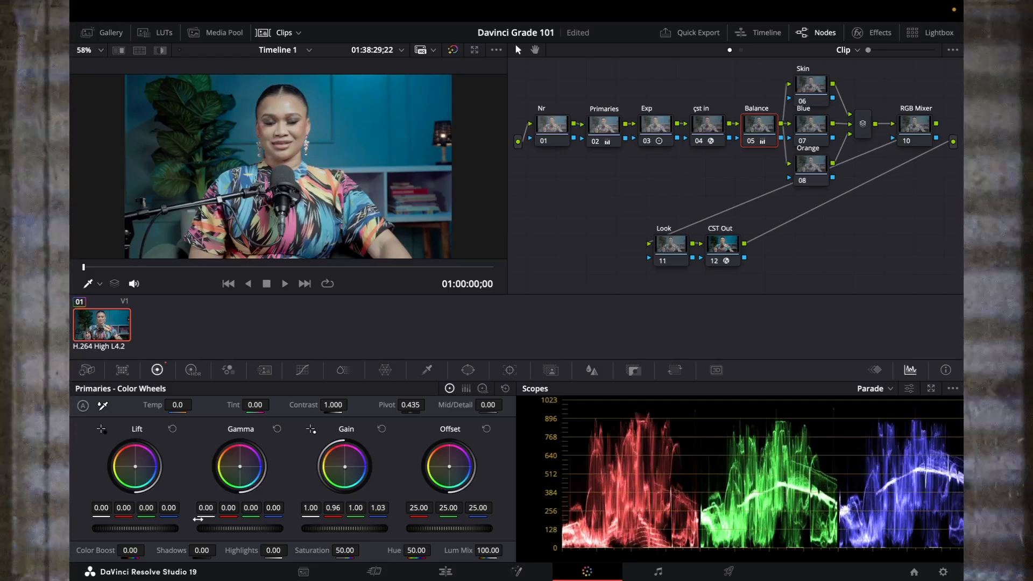
Fine-tune the Balance node's channels with red lift 0.01, slightly lower green and blue lift and green gamma, red offset 25.56 and blue offset 25.08
{"action": "left_click_drag", "start_coordinate": [225, 507], "coordinate": [275, 507]}
{"action": "left_click_drag", "start_coordinate": [124, 508], "coordinate": [170, 509]}
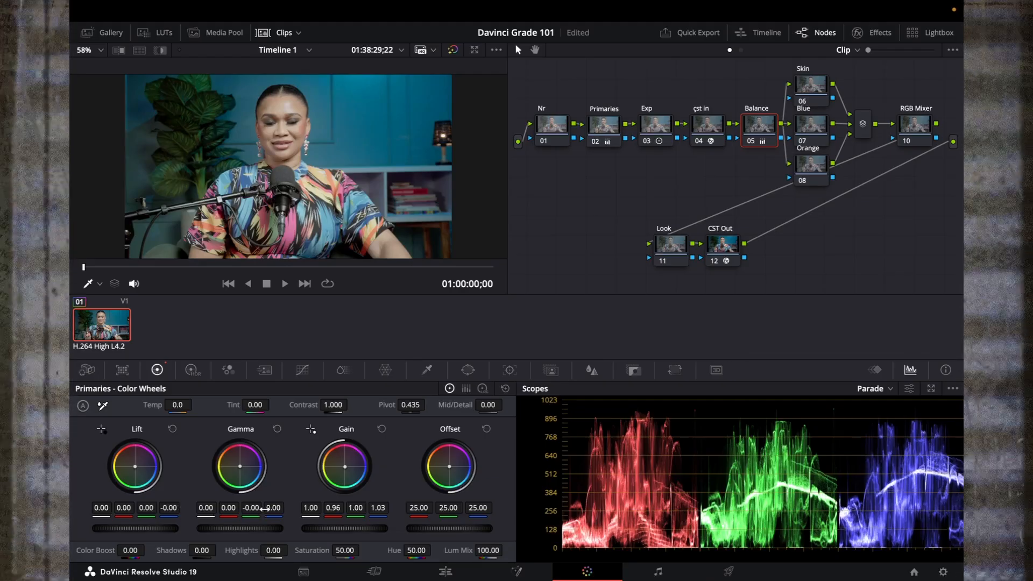
{"action": "left_click_drag", "start_coordinate": [334, 509], "coordinate": [334, 509]}
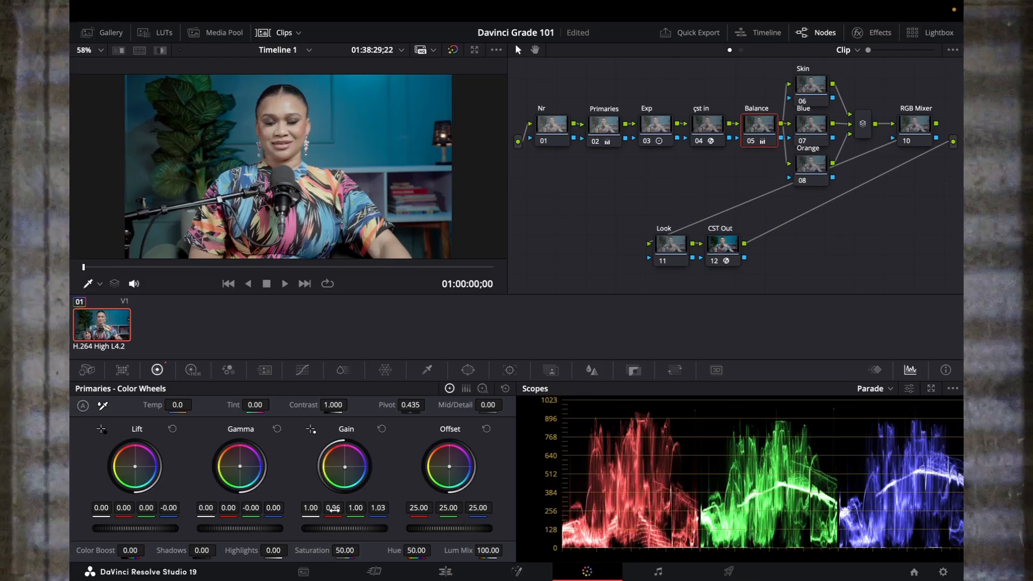
{"action": "mouse_move", "coordinate": [411, 508]}
{"action": "left_mouse_down"}
{"action": "mouse_move", "coordinate": [481, 508]}
{"action": "mouse_move", "coordinate": [420, 508]}
{"action": "left_mouse_up"}
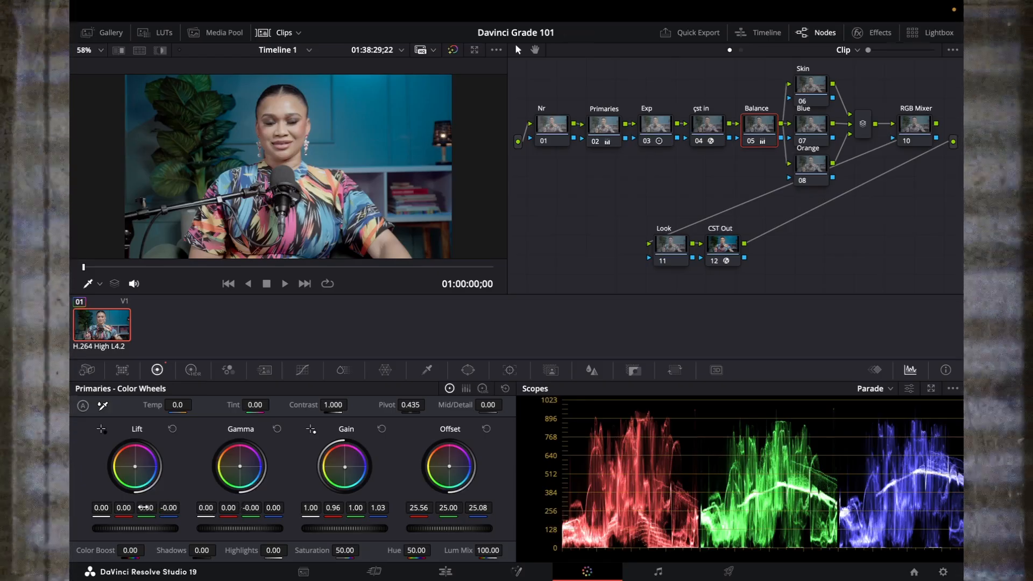
{"action": "left_click_drag", "start_coordinate": [124, 508], "coordinate": [252, 507]}
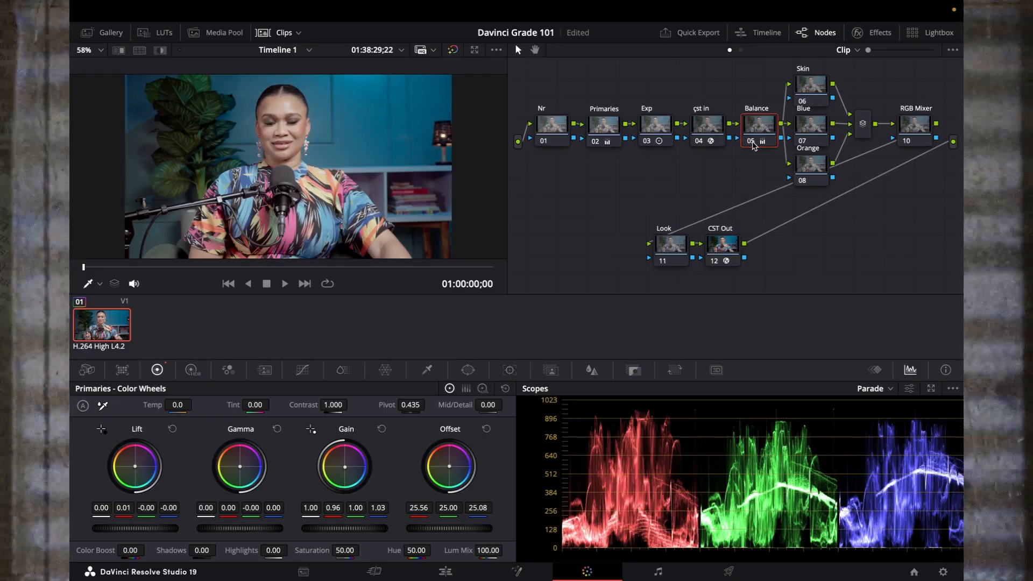
Compare the image with the Balance node disabled and enabled, and select the Skin node
{"action": "left_click", "coordinate": [752, 143]}
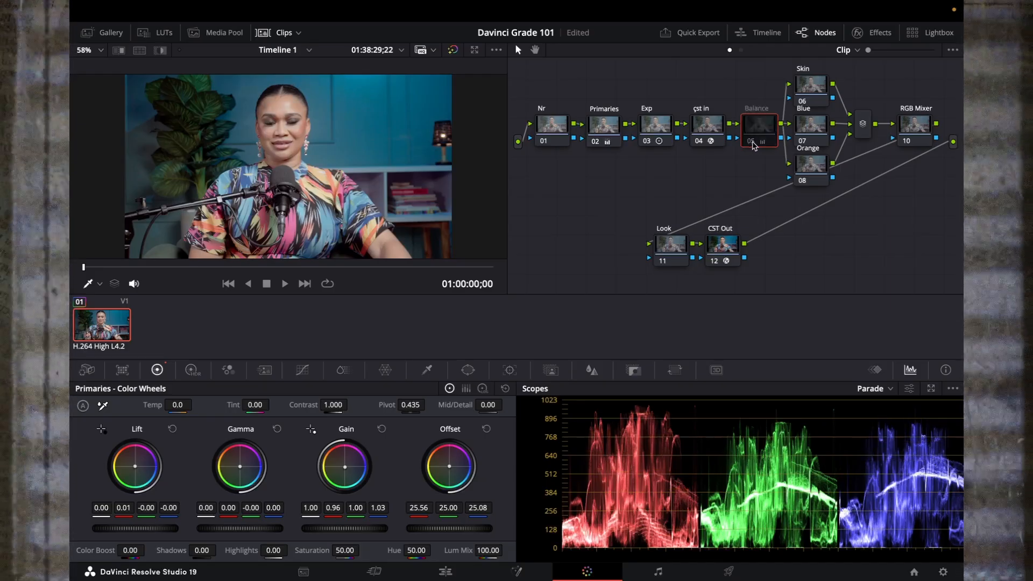
{"action": "left_click", "coordinate": [752, 143]}
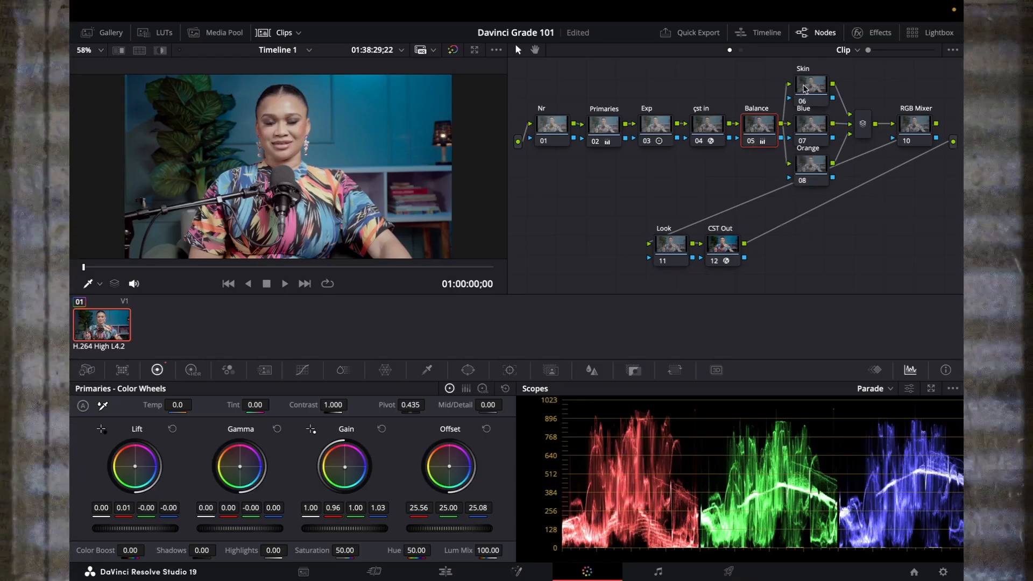
{"action": "left_click", "coordinate": [802, 91]}
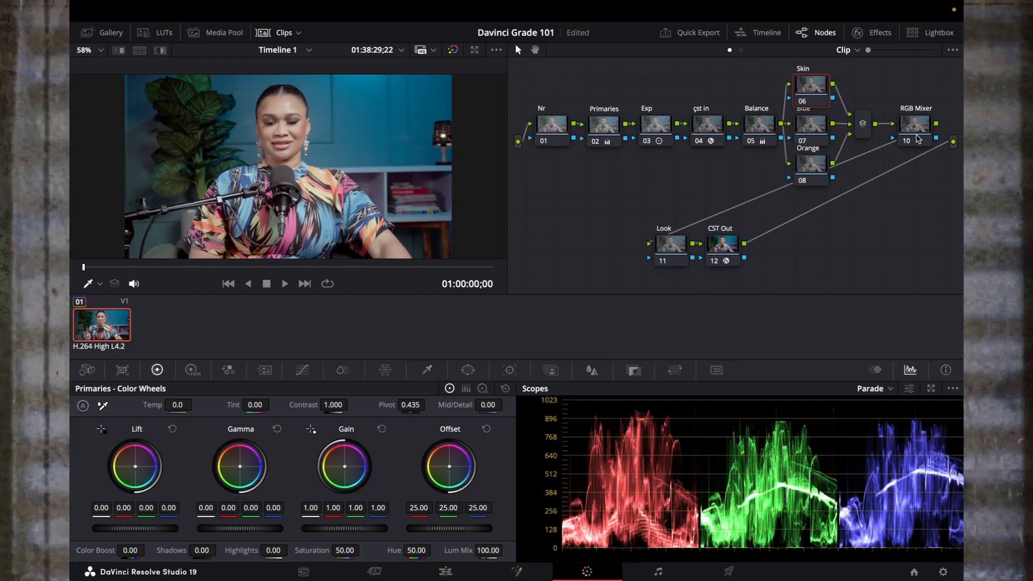
Open the RGB Mixer controls on the RGB Mixer node, test the green output at 1.93, and return red and green to 1.00
{"action": "left_click", "coordinate": [914, 131]}
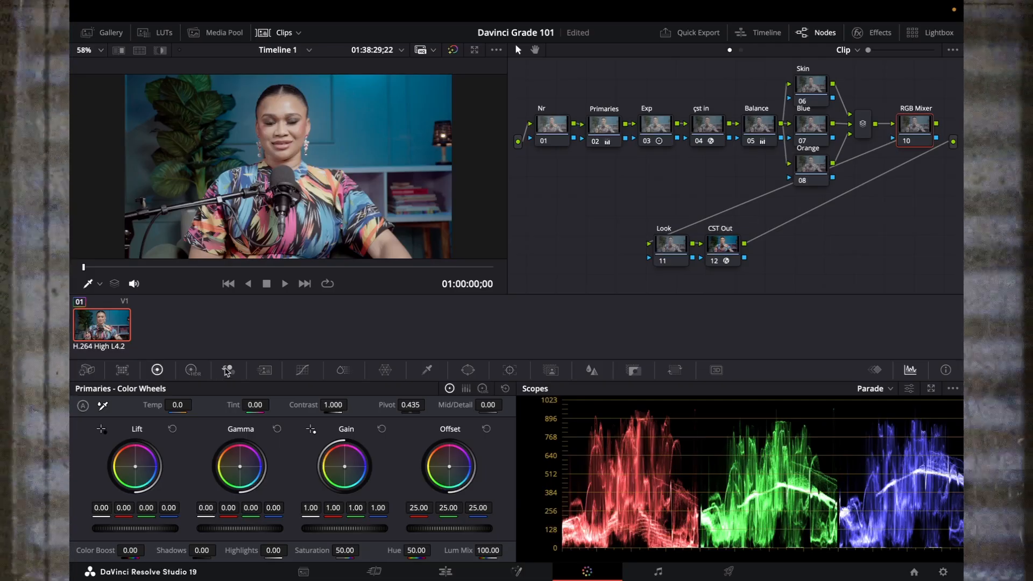
{"action": "left_click", "coordinate": [228, 370]}
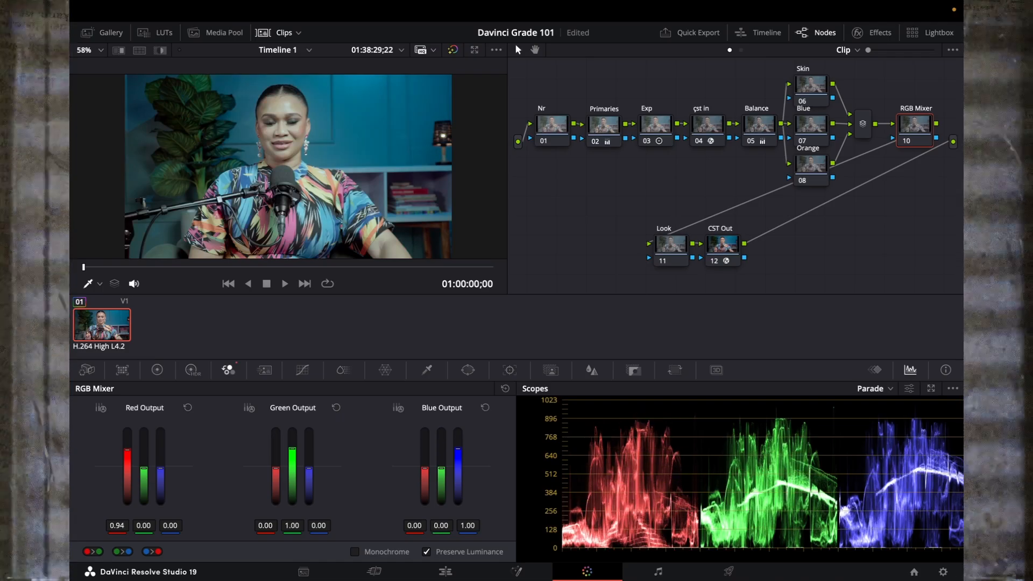
{"action": "left_click_drag", "start_coordinate": [127, 449], "coordinate": [127, 448]}
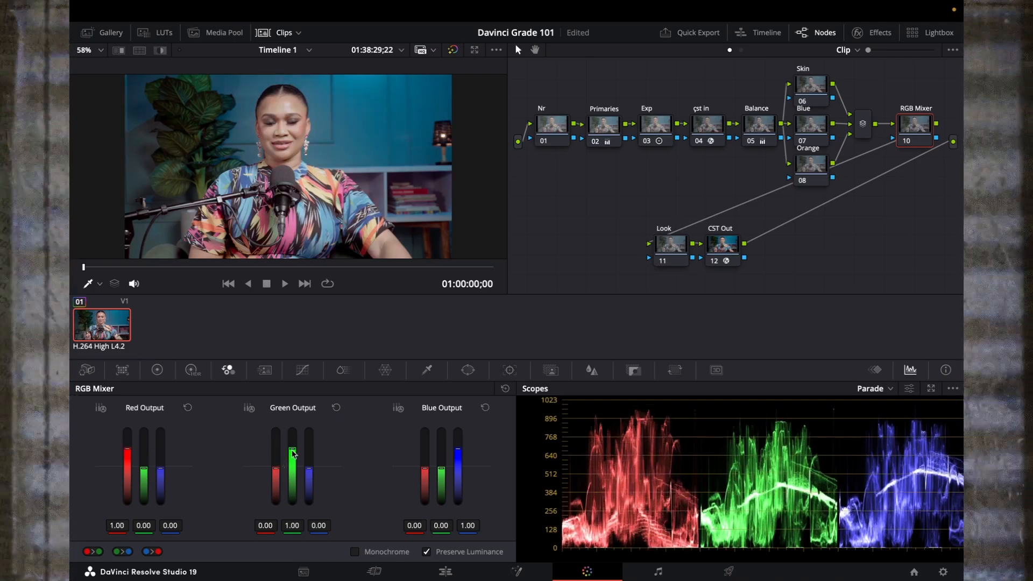
{"action": "left_click_drag", "start_coordinate": [292, 450], "coordinate": [292, 430]}
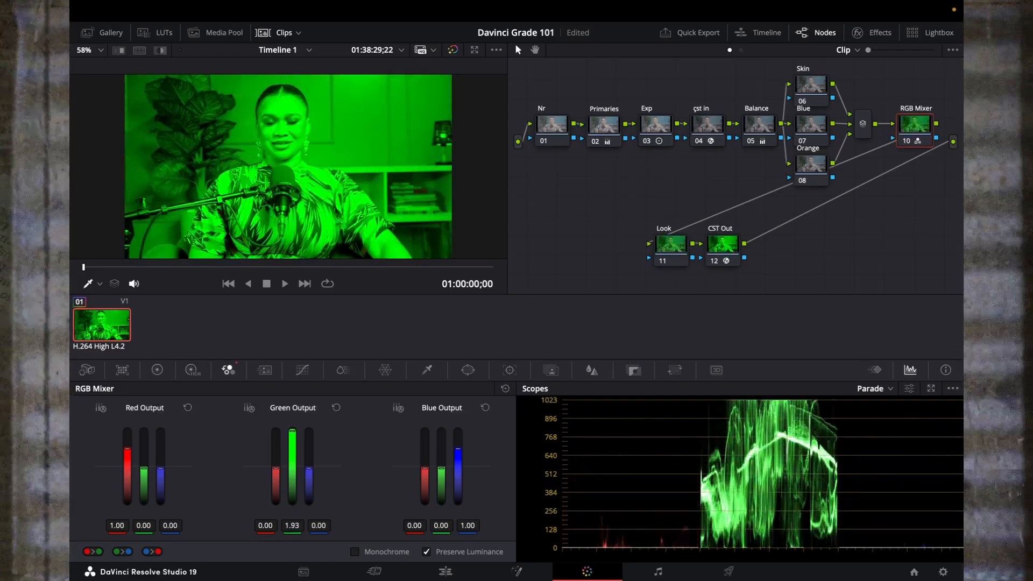
{"action": "mouse_move", "coordinate": [292, 431]}
{"action": "left_mouse_down"}
{"action": "mouse_move", "coordinate": [292, 505]}
{"action": "mouse_move", "coordinate": [292, 448]}
{"action": "left_mouse_up"}
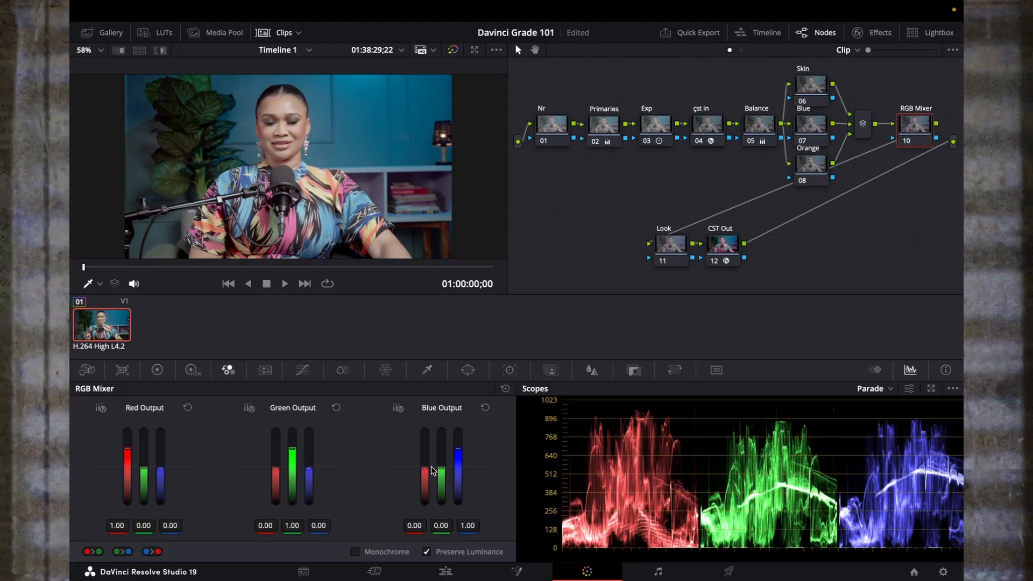
Try the blue output at 0.97 and the red output at 1.03, and restore both to 1.00
{"action": "left_click_drag", "start_coordinate": [459, 455], "coordinate": [458, 449]}
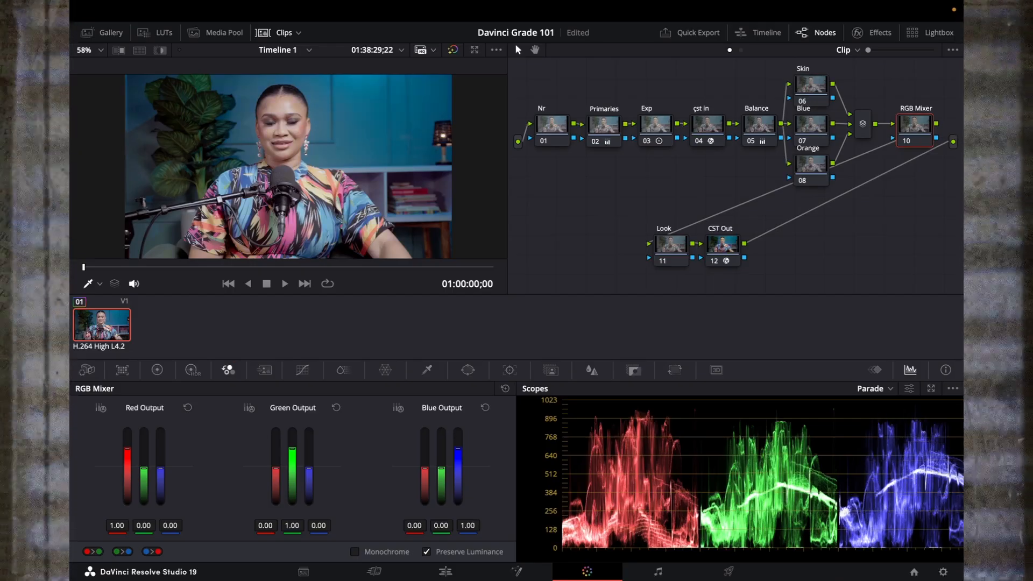
{"action": "mouse_move", "coordinate": [458, 449]}
{"action": "left_mouse_down"}
{"action": "mouse_move", "coordinate": [458, 429]}
{"action": "mouse_move", "coordinate": [458, 505]}
{"action": "mouse_move", "coordinate": [458, 449]}
{"action": "left_mouse_up"}
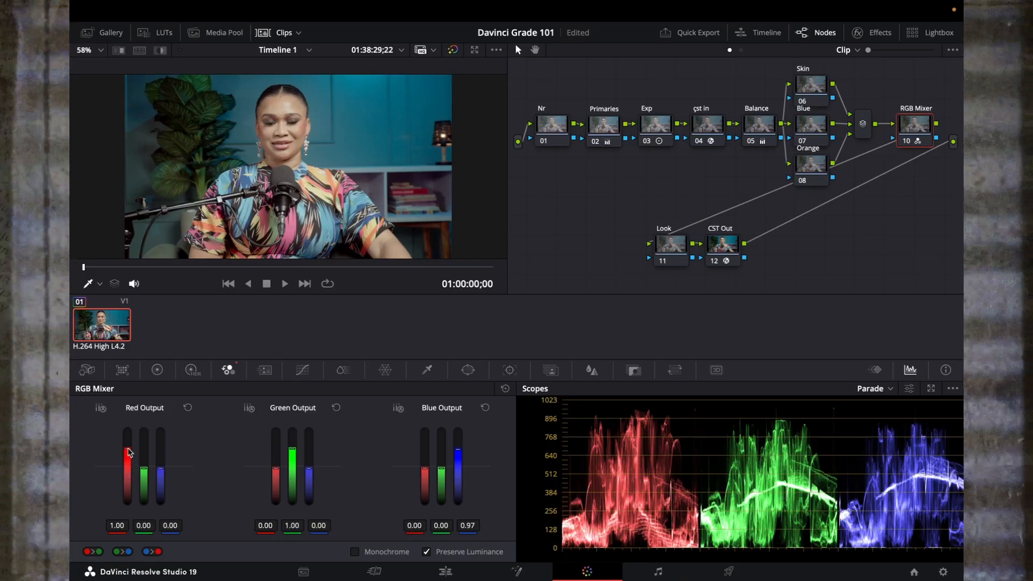
{"action": "mouse_move", "coordinate": [128, 451]}
{"action": "left_mouse_down"}
{"action": "mouse_move", "coordinate": [127, 431]}
{"action": "mouse_move", "coordinate": [127, 462]}
{"action": "mouse_move", "coordinate": [127, 447]}
{"action": "left_mouse_up"}
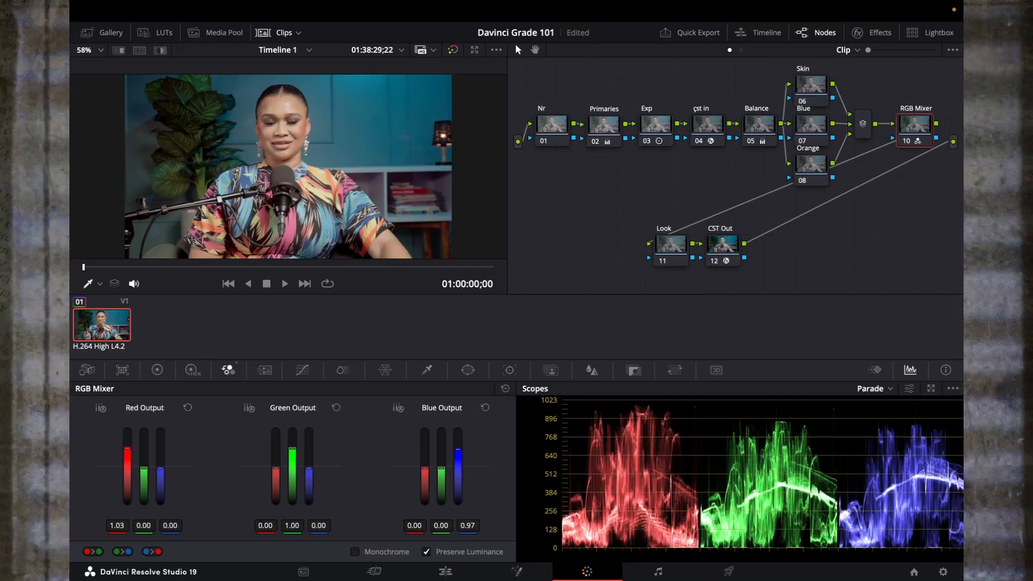
{"action": "left_click_drag", "start_coordinate": [127, 448], "coordinate": [127, 449]}
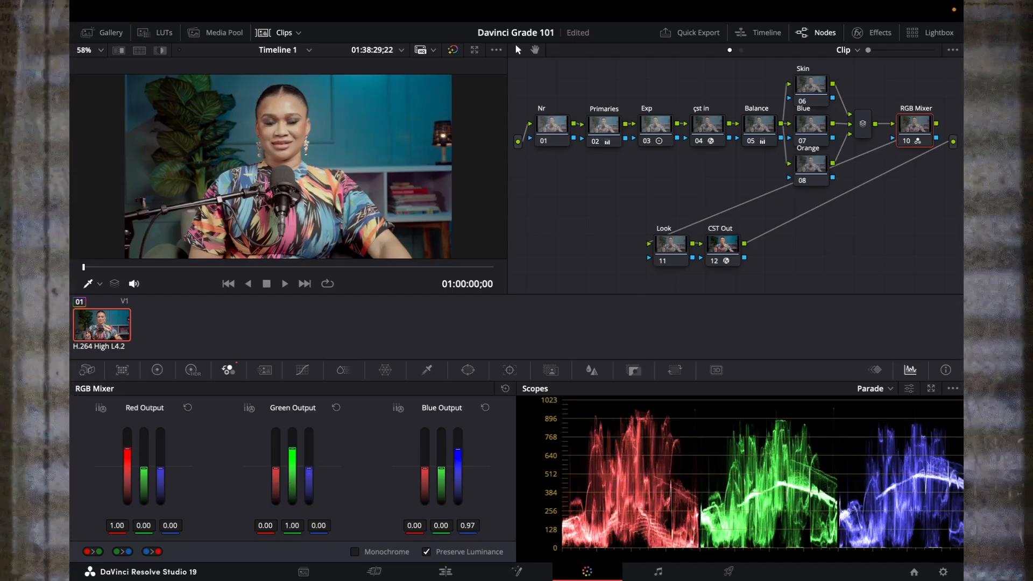
{"action": "left_click_drag", "start_coordinate": [458, 449], "coordinate": [458, 447]}
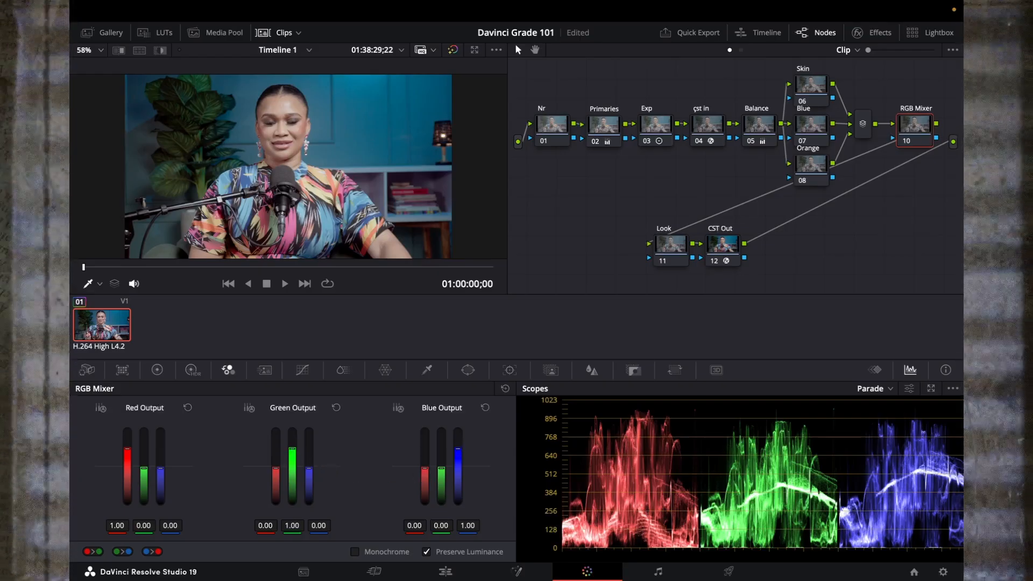
Set the red channel of the RGB Mixer node's Red Output to 0.99, leaving Green Output's green at 1.00
{"action": "left_click_drag", "start_coordinate": [292, 449], "coordinate": [292, 449]}
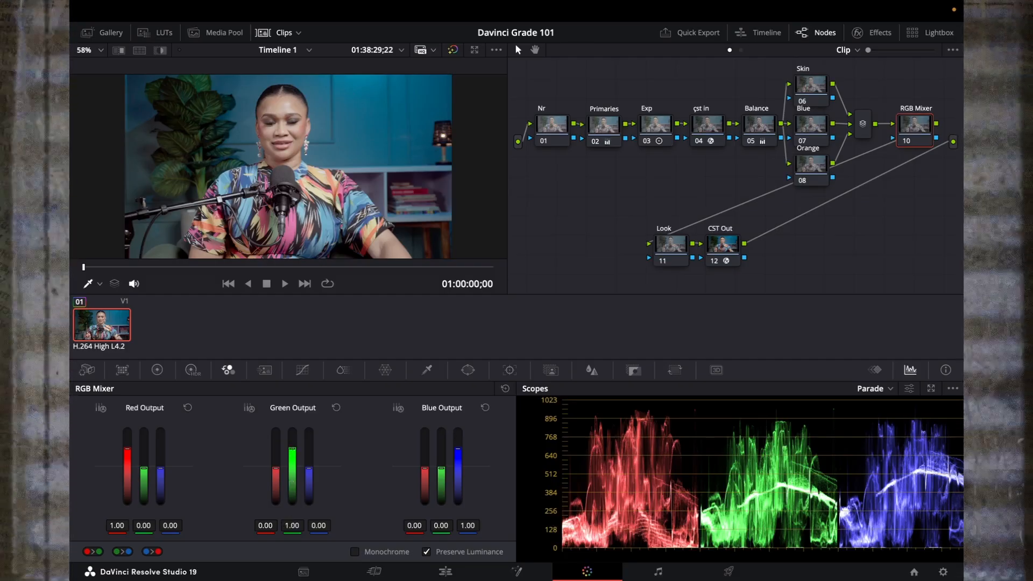
{"action": "left_click_drag", "start_coordinate": [292, 526], "coordinate": [293, 526]}
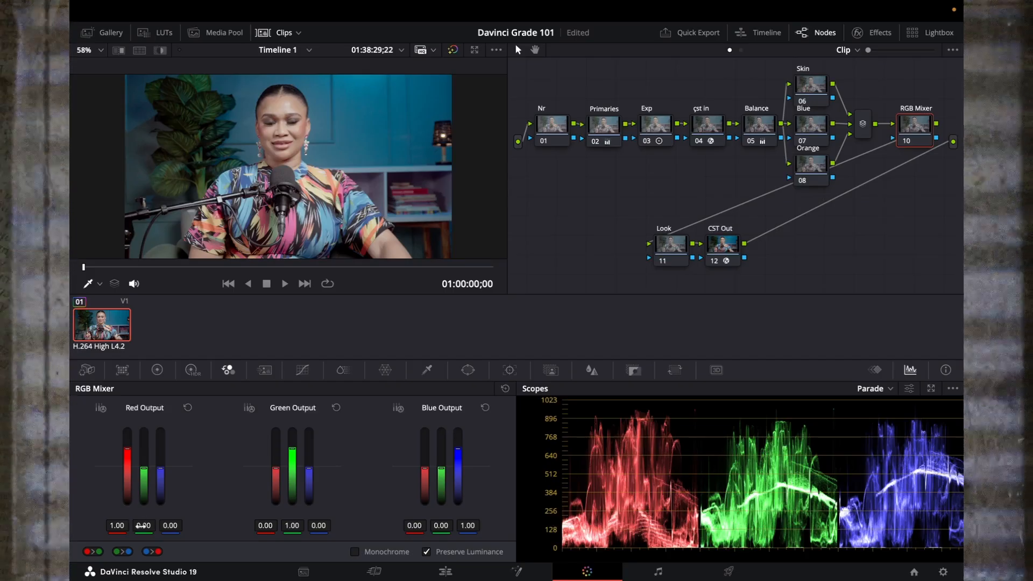
{"action": "left_click_drag", "start_coordinate": [114, 526], "coordinate": [112, 526]}
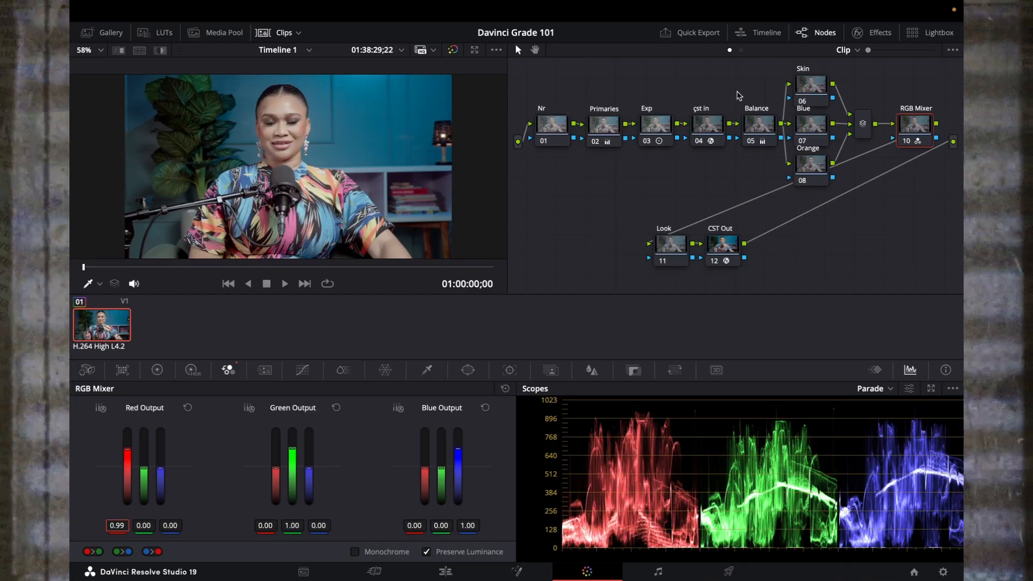
On the Skin node, sample the woman's forehead with the HSL Qualifier and highlight the qualified area in the viewer
{"action": "left_click", "coordinate": [808, 84]}
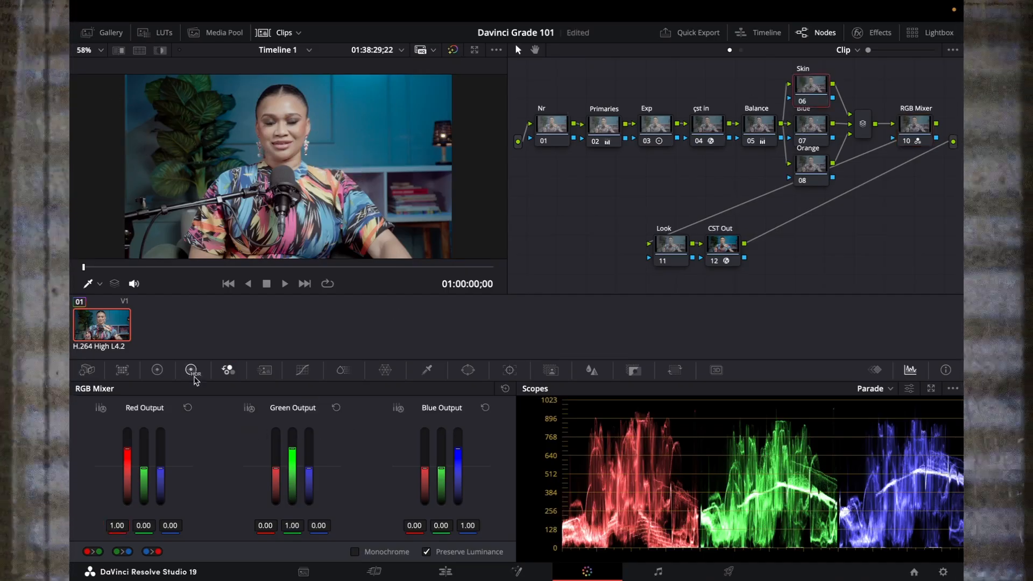
{"action": "left_click", "coordinate": [428, 372]}
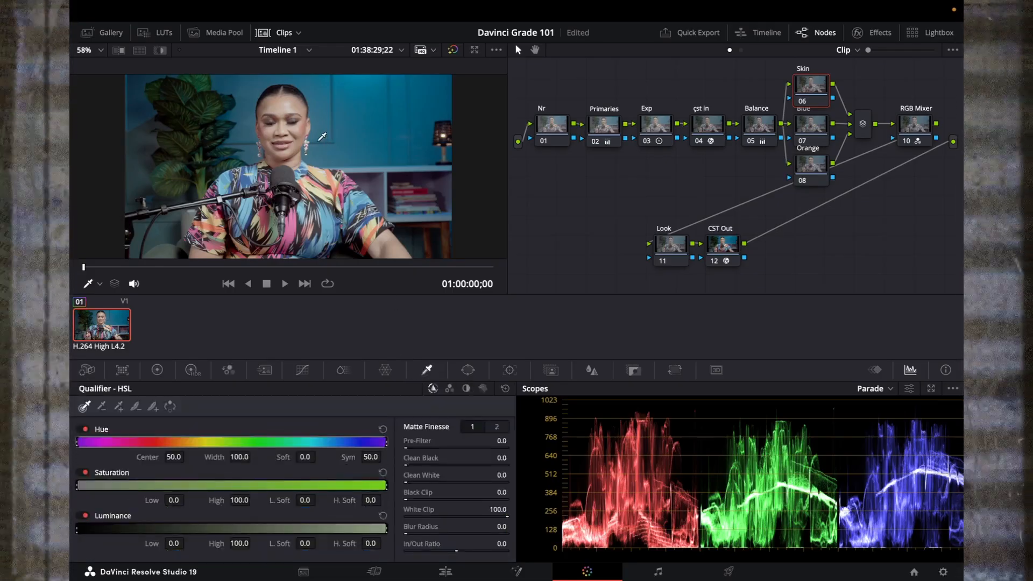
{"action": "scroll", "coordinate": [277, 105], "scroll_direction": "down", "scroll_amount": 3}
{"action": "scroll", "coordinate": [277, 107], "scroll_direction": "up", "scroll_amount": 5}
{"action": "scroll", "coordinate": [279, 110], "scroll_direction": "down", "scroll_amount": 4}
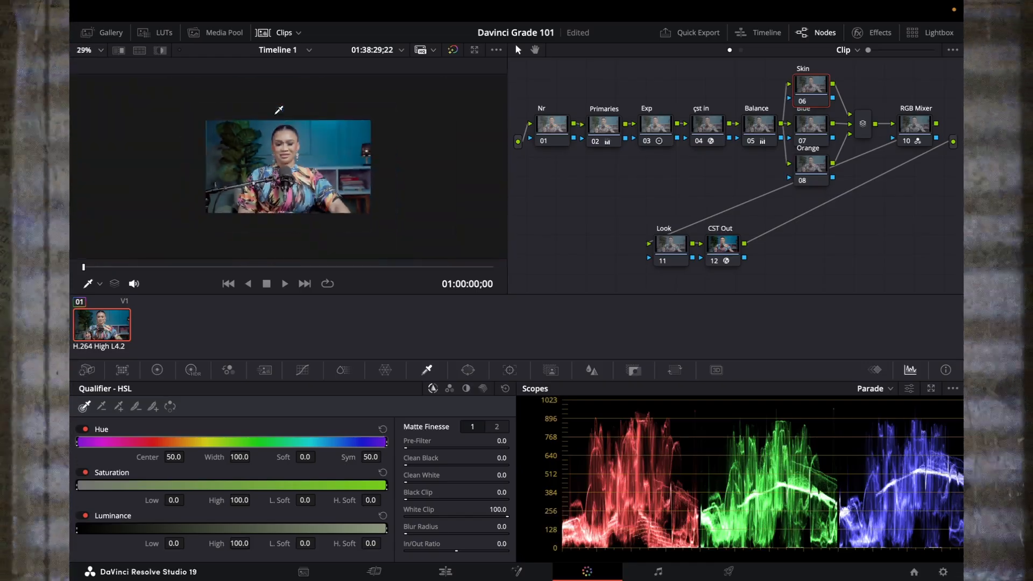
{"action": "scroll", "coordinate": [278, 108], "scroll_direction": "up", "scroll_amount": 4}
{"action": "scroll", "coordinate": [277, 106], "scroll_direction": "down", "scroll_amount": 2}
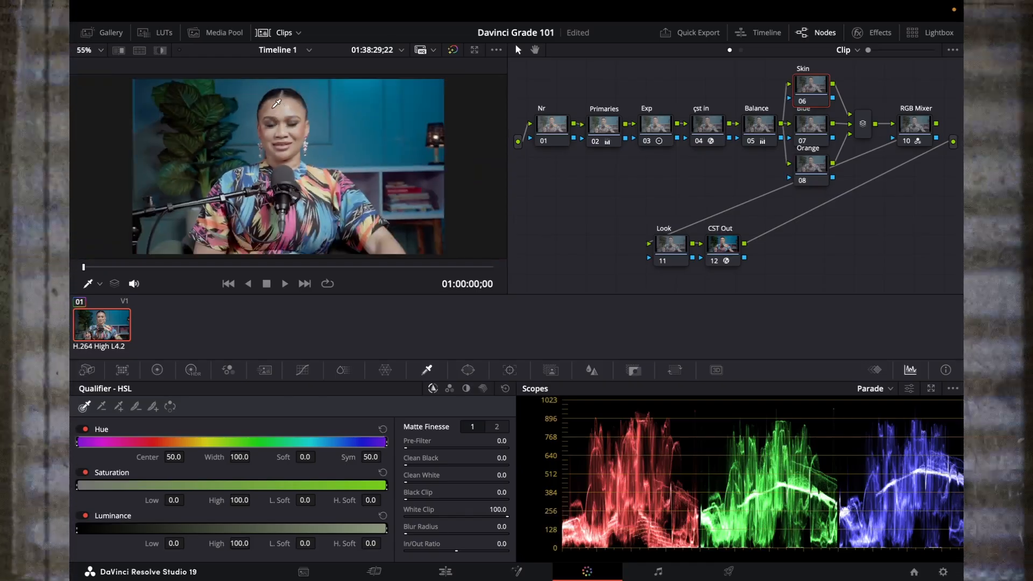
{"action": "left_click", "coordinate": [277, 105]}
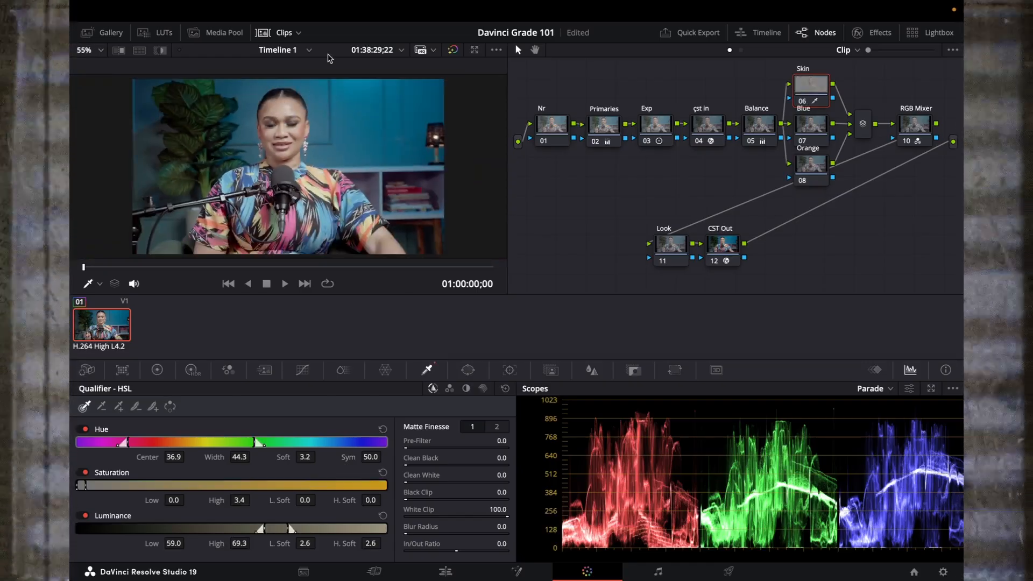
{"action": "left_click", "coordinate": [160, 50]}
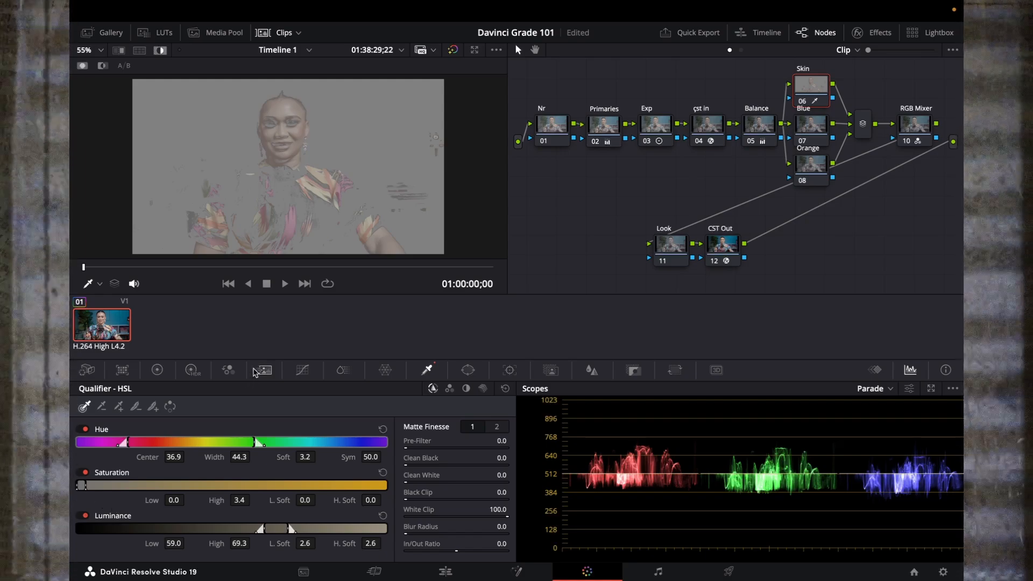
Refine the skin key to hue center 36.7 and width 11.0, saturation 0.0 to 19.3, and luminance 58.8 to 76.9
{"action": "mouse_move", "coordinate": [125, 441]}
{"action": "left_mouse_down"}
{"action": "mouse_move", "coordinate": [141, 442]}
{"action": "mouse_move", "coordinate": [130, 441]}
{"action": "left_mouse_up"}
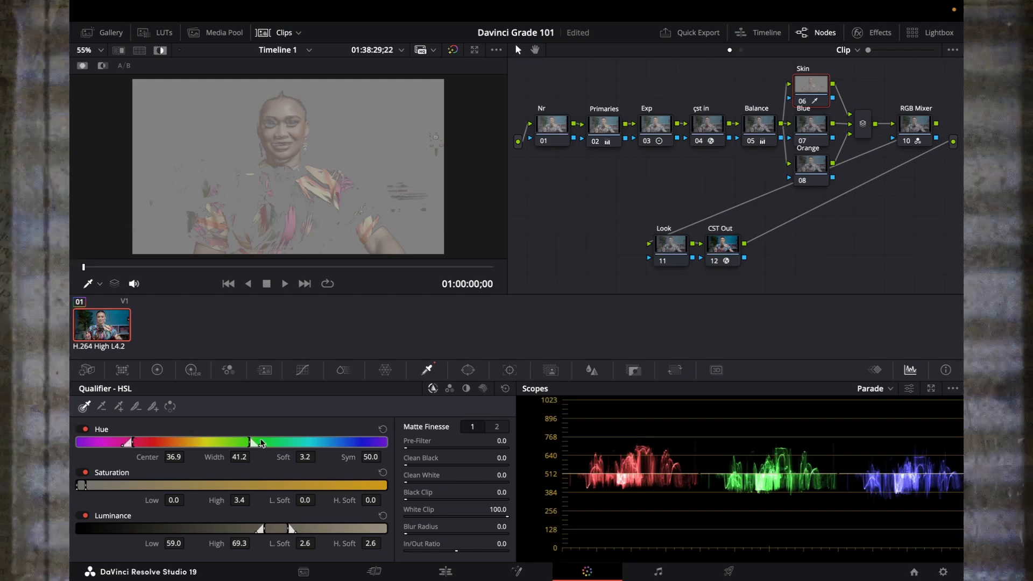
{"action": "left_click_drag", "start_coordinate": [249, 441], "coordinate": [194, 443]}
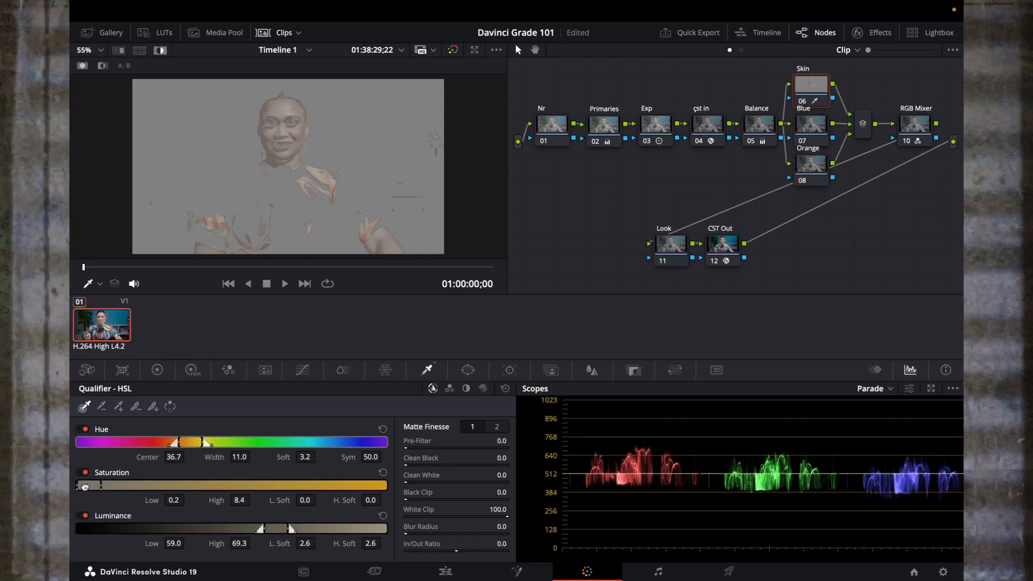
{"action": "left_click_drag", "start_coordinate": [85, 487], "coordinate": [84, 486]}
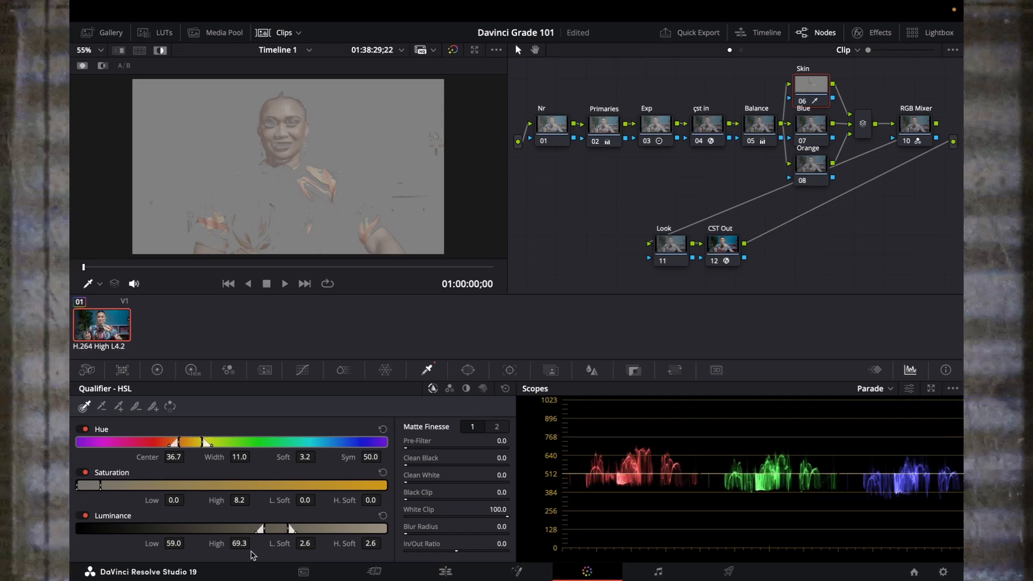
{"action": "left_click_drag", "start_coordinate": [101, 484], "coordinate": [135, 485]}
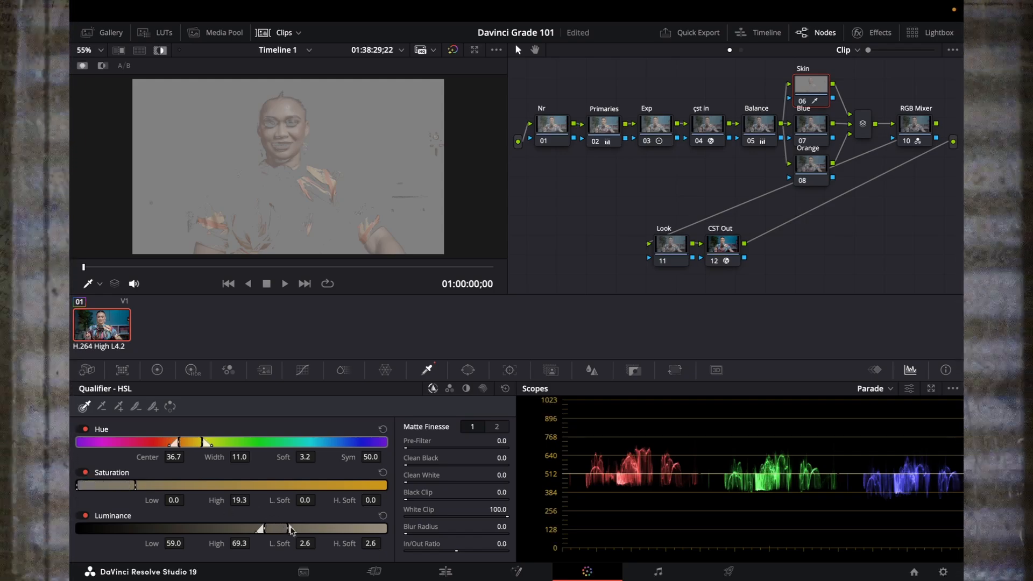
{"action": "left_click_drag", "start_coordinate": [264, 527], "coordinate": [294, 528]}
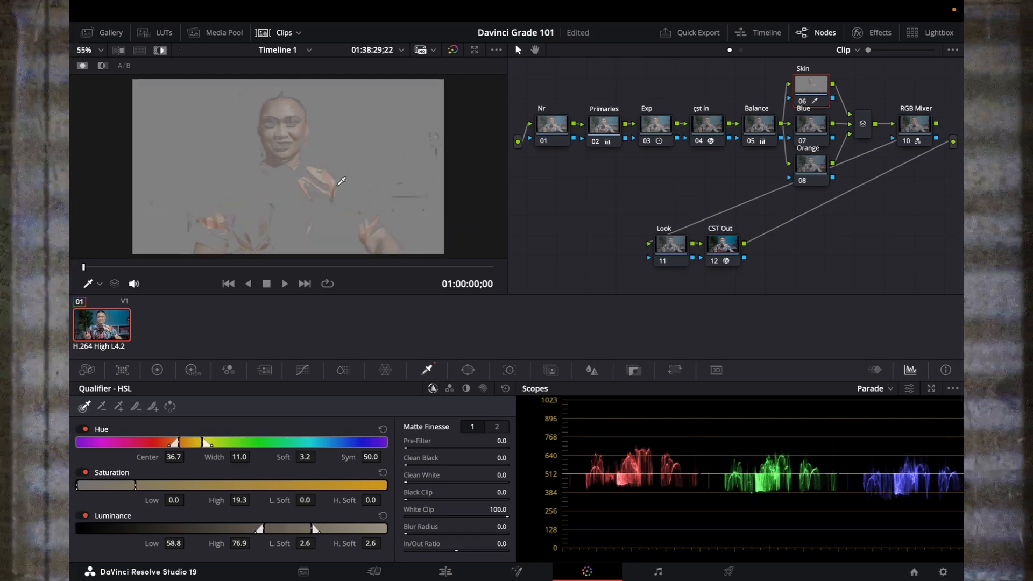
Inspect the skin key up close and adjust its hue range to center 37.5 and width 12.1
{"action": "scroll", "coordinate": [341, 181], "scroll_direction": "up", "scroll_amount": 5}
{"action": "scroll", "coordinate": [341, 180], "scroll_direction": "down", "scroll_amount": 5}
{"action": "scroll", "coordinate": [341, 181], "scroll_direction": "up", "scroll_amount": 5}
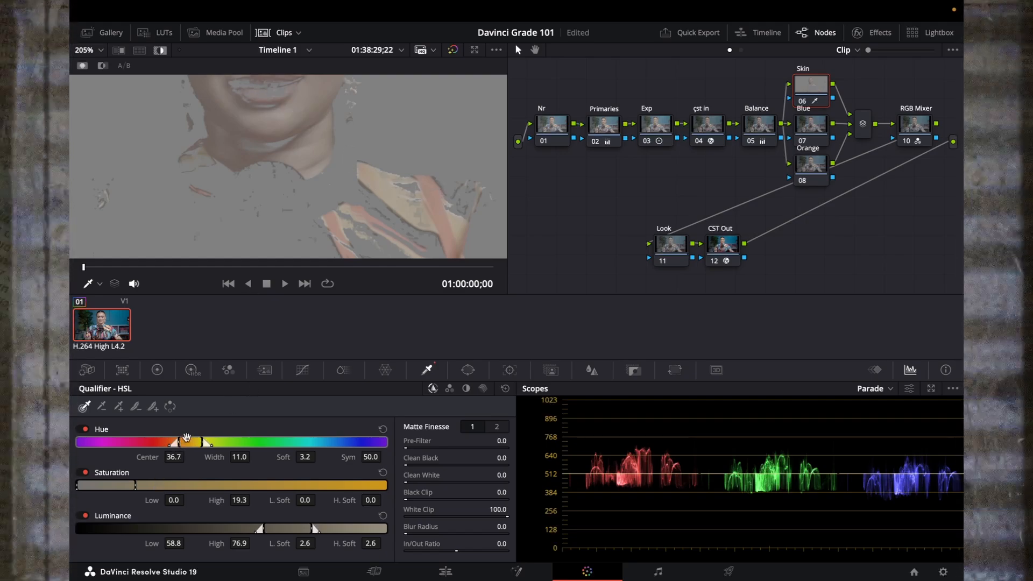
{"action": "mouse_move", "coordinate": [187, 437]}
{"action": "left_mouse_down"}
{"action": "mouse_move", "coordinate": [165, 442]}
{"action": "mouse_move", "coordinate": [197, 439]}
{"action": "left_mouse_up"}
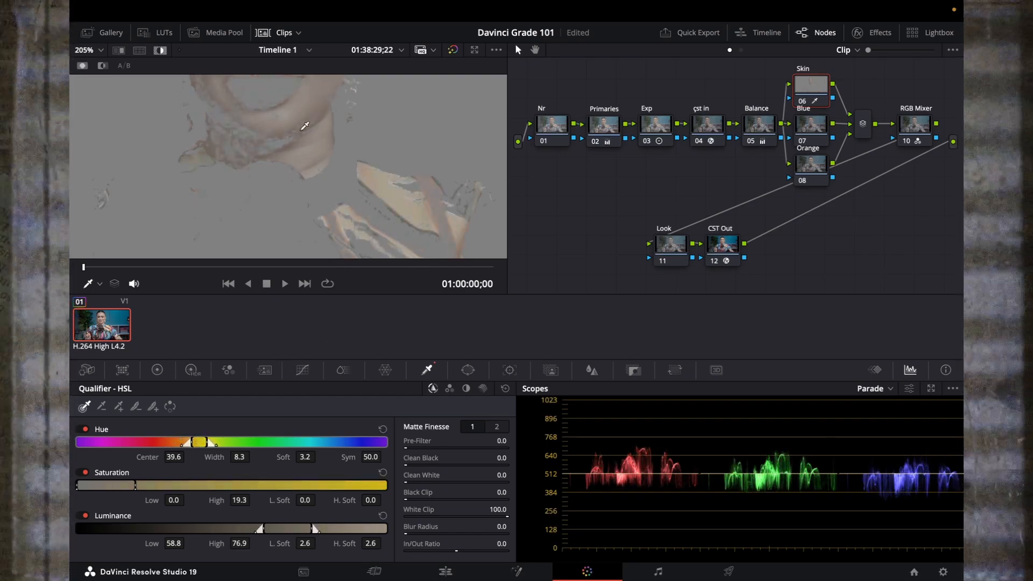
{"action": "scroll", "coordinate": [298, 130], "scroll_direction": "down", "scroll_amount": 5}
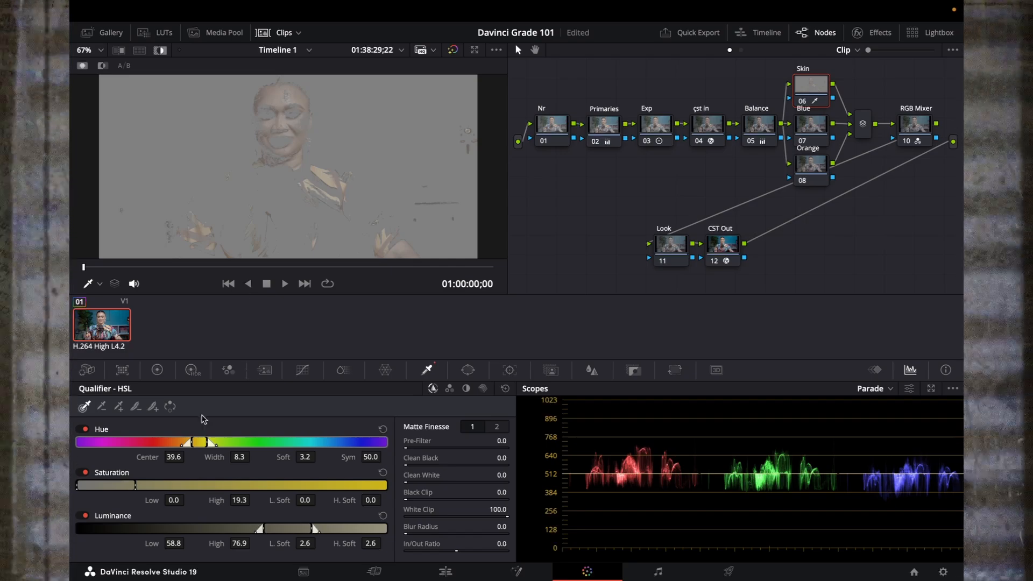
{"action": "left_click_drag", "start_coordinate": [190, 442], "coordinate": [184, 442]}
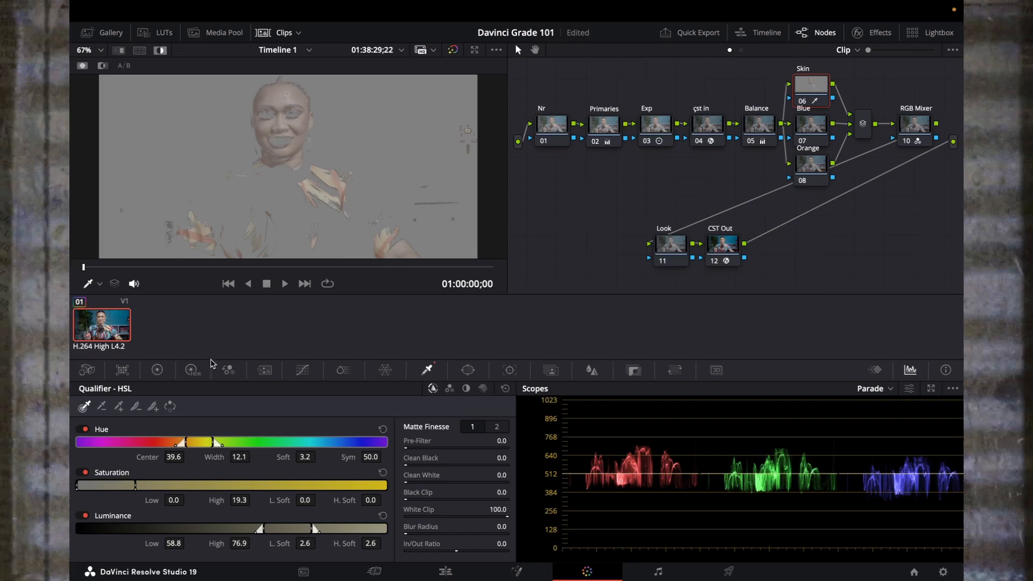
{"action": "scroll", "coordinate": [317, 105], "scroll_direction": "up", "scroll_amount": 5}
{"action": "scroll", "coordinate": [317, 104], "scroll_direction": "down", "scroll_amount": 3}
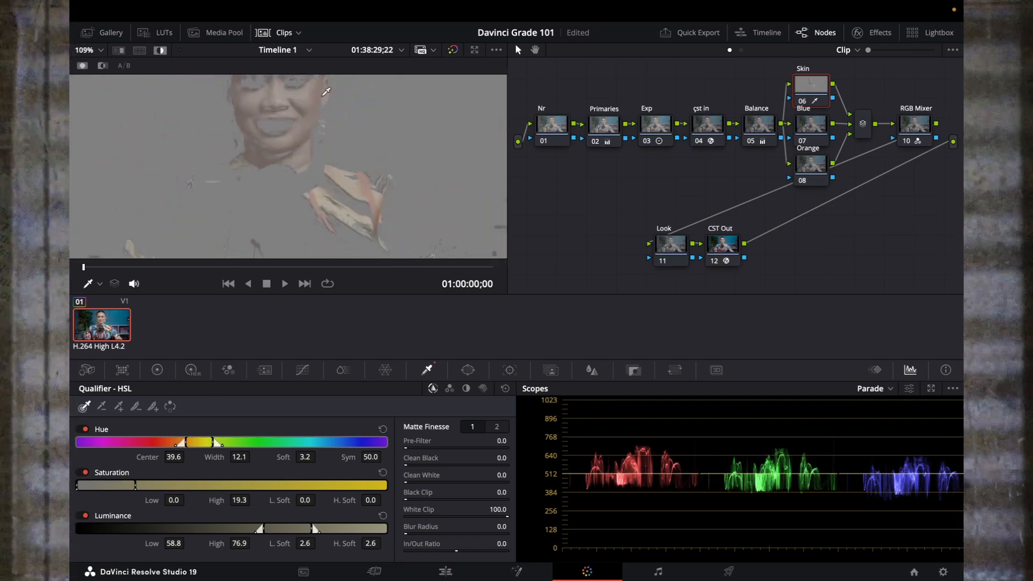
{"action": "mouse_move", "coordinate": [200, 441]}
{"action": "left_mouse_down"}
{"action": "mouse_move", "coordinate": [165, 442]}
{"action": "mouse_move", "coordinate": [189, 443]}
{"action": "left_mouse_up"}
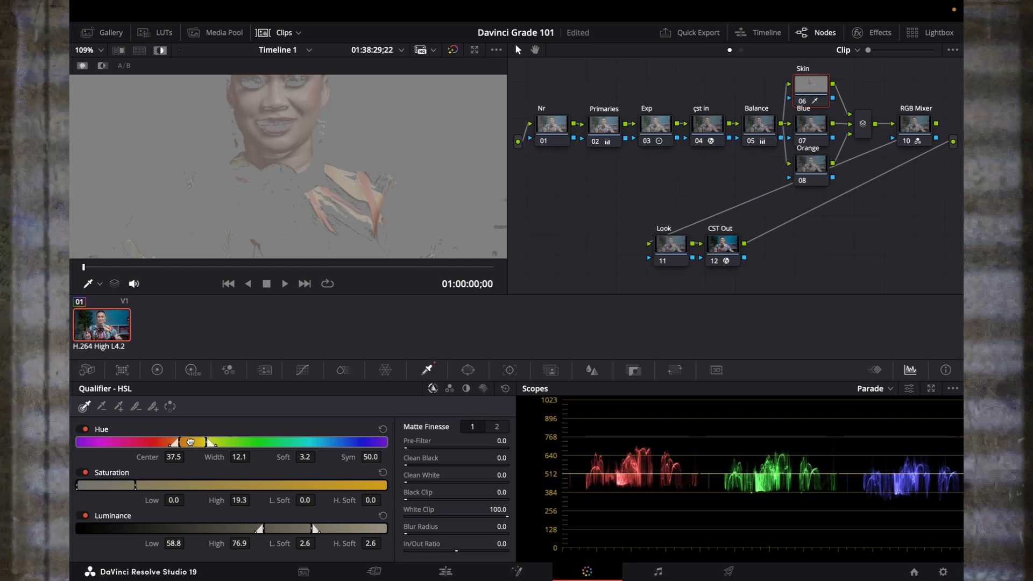
Set the skin key's saturation to 0.6–19.0 and luminance to 60.3–78.4, and raise Clean Black to 15.2
{"action": "scroll", "coordinate": [279, 106], "scroll_direction": "down", "scroll_amount": 2}
{"action": "scroll", "coordinate": [280, 106], "scroll_direction": "up", "scroll_amount": 1}
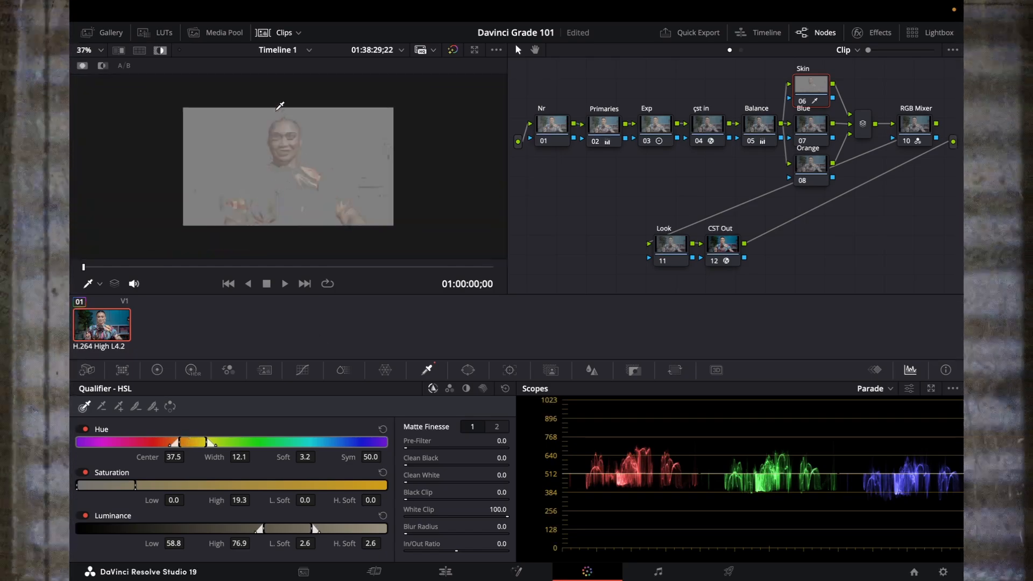
{"action": "scroll", "coordinate": [280, 106], "scroll_direction": "down", "scroll_amount": 2}
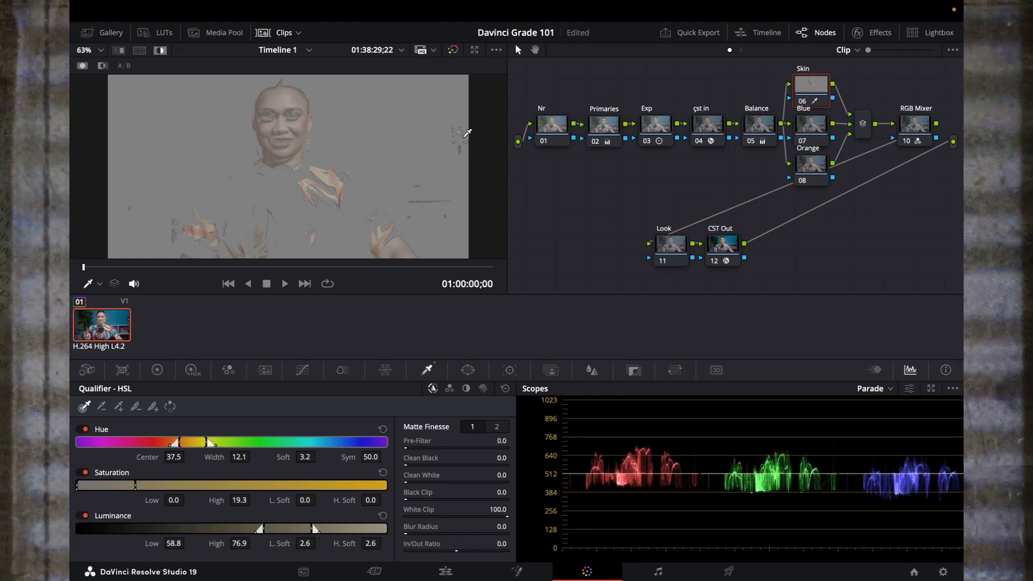
{"action": "left_click_drag", "start_coordinate": [125, 487], "coordinate": [133, 485]}
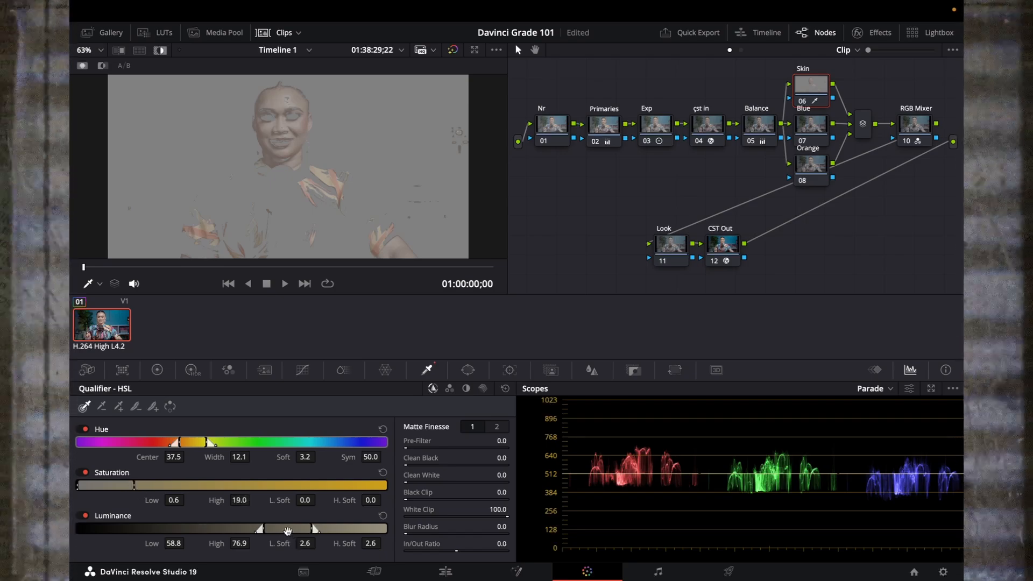
{"action": "left_click_drag", "start_coordinate": [286, 531], "coordinate": [291, 530]}
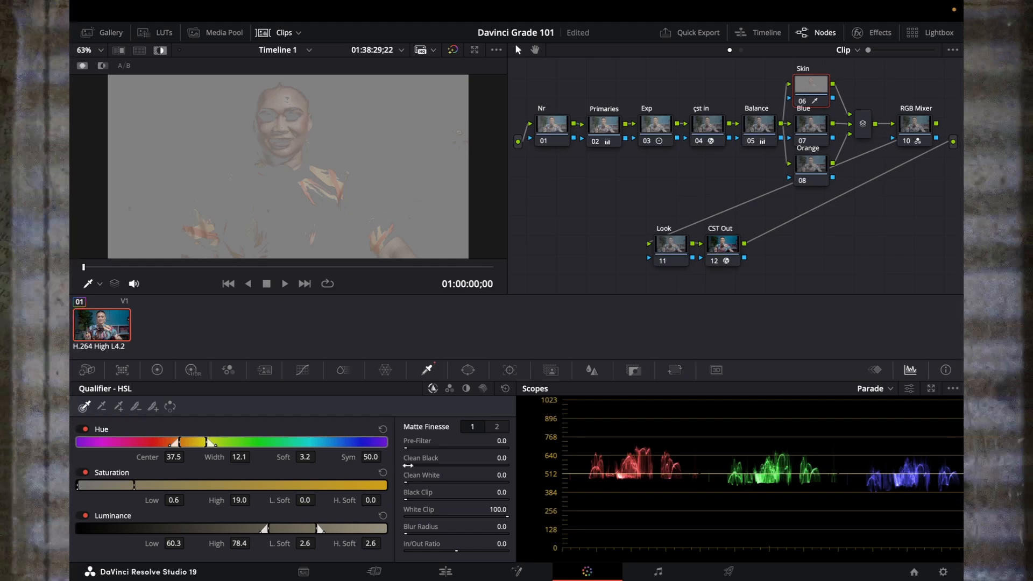
{"action": "left_click_drag", "start_coordinate": [408, 465], "coordinate": [410, 465]}
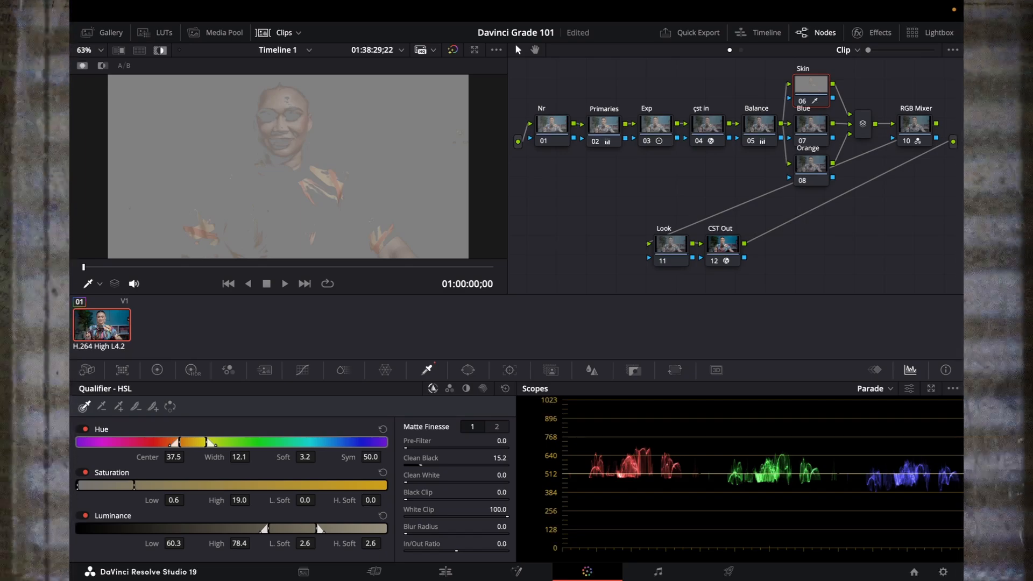
Refine the skin matte with Clean Black at 16.6, an increased Blur Radius, and Denoise at 30.2
{"action": "left_click_drag", "start_coordinate": [421, 465], "coordinate": [422, 465]}
{"action": "left_click_drag", "start_coordinate": [500, 527], "coordinate": [516, 527]}
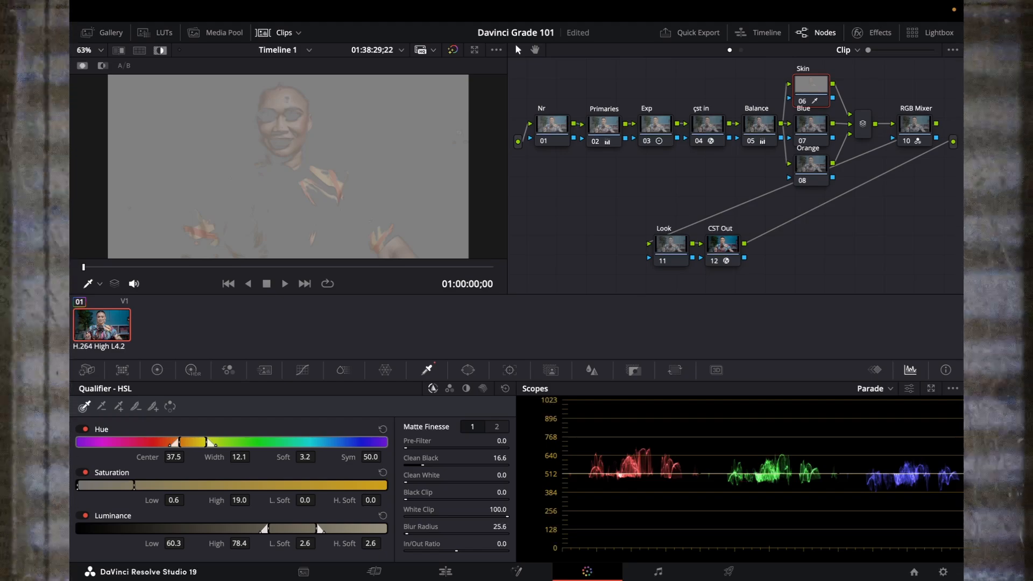
{"action": "left_click_drag", "start_coordinate": [500, 526], "coordinate": [458, 526]}
{"action": "left_click", "coordinate": [497, 427]}
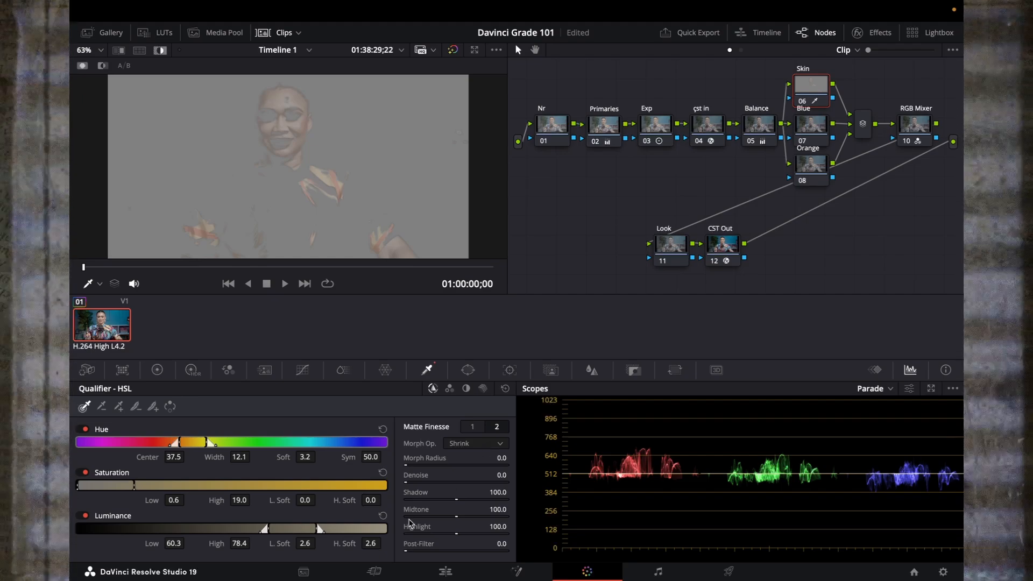
{"action": "left_click_drag", "start_coordinate": [405, 481], "coordinate": [437, 482]}
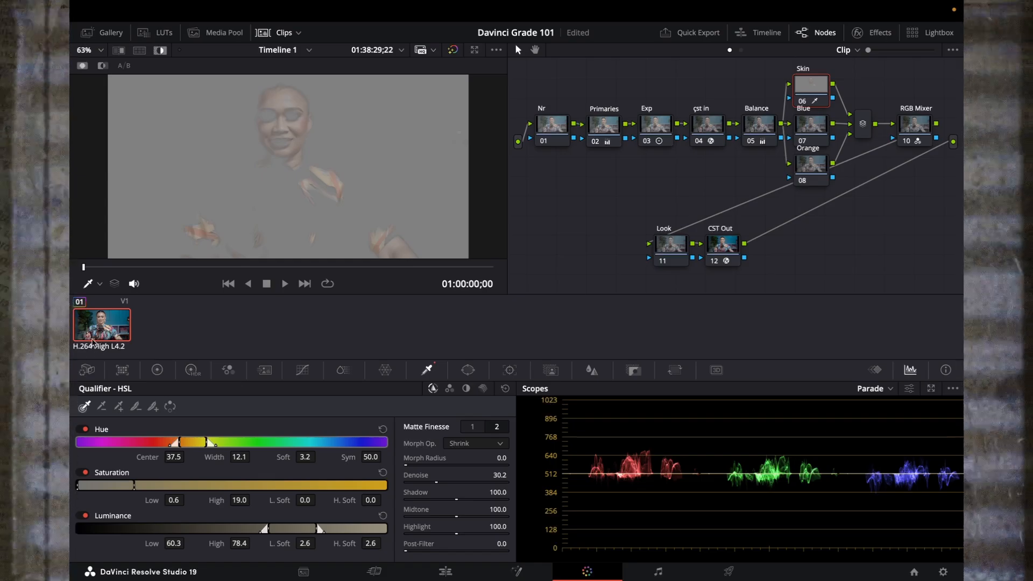
Inspect the softened skin key up close and full screen, and turn off the highlight to view the whole image
{"action": "scroll", "coordinate": [272, 203], "scroll_direction": "up", "scroll_amount": 1}
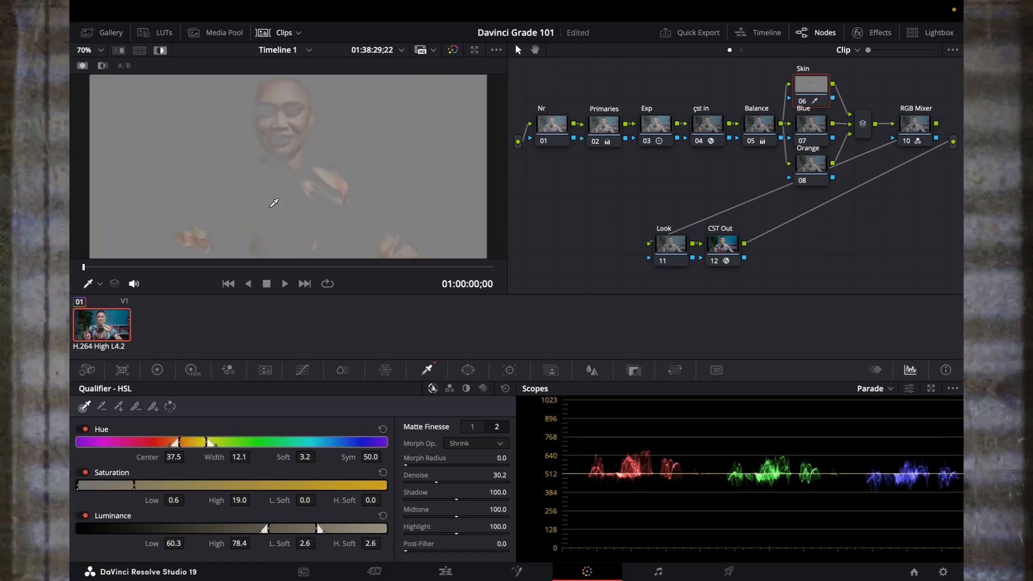
{"action": "key", "text": "ctrl+f"}
{"action": "key", "text": "Escape"}
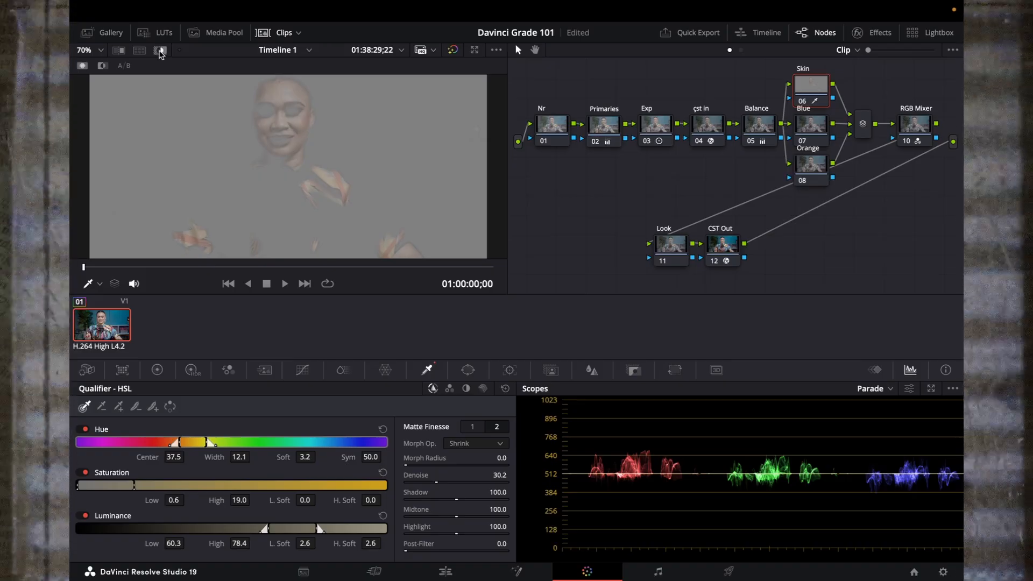
{"action": "left_click", "coordinate": [160, 51]}
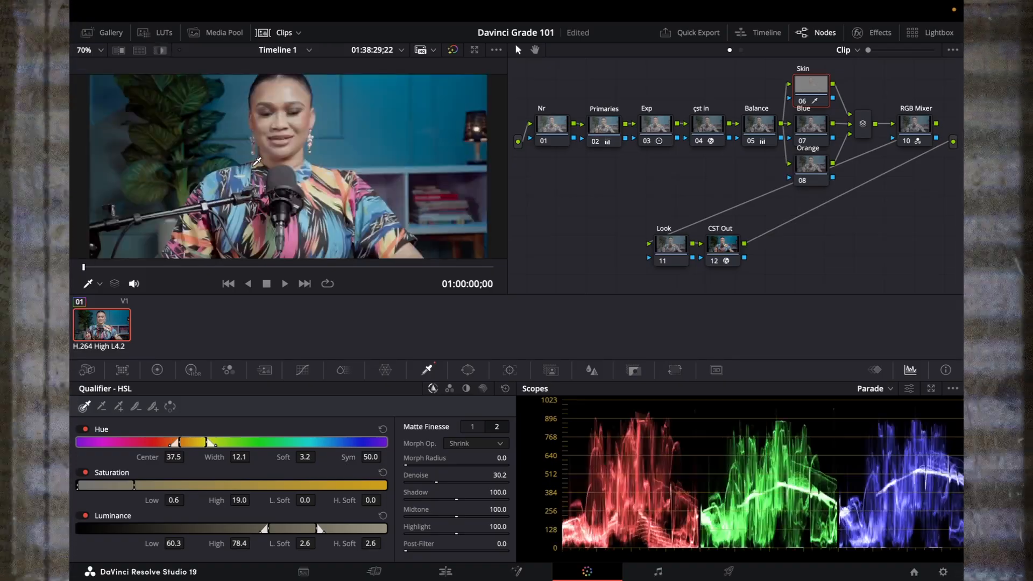
{"action": "scroll", "coordinate": [257, 160], "scroll_direction": "down", "scroll_amount": 3}
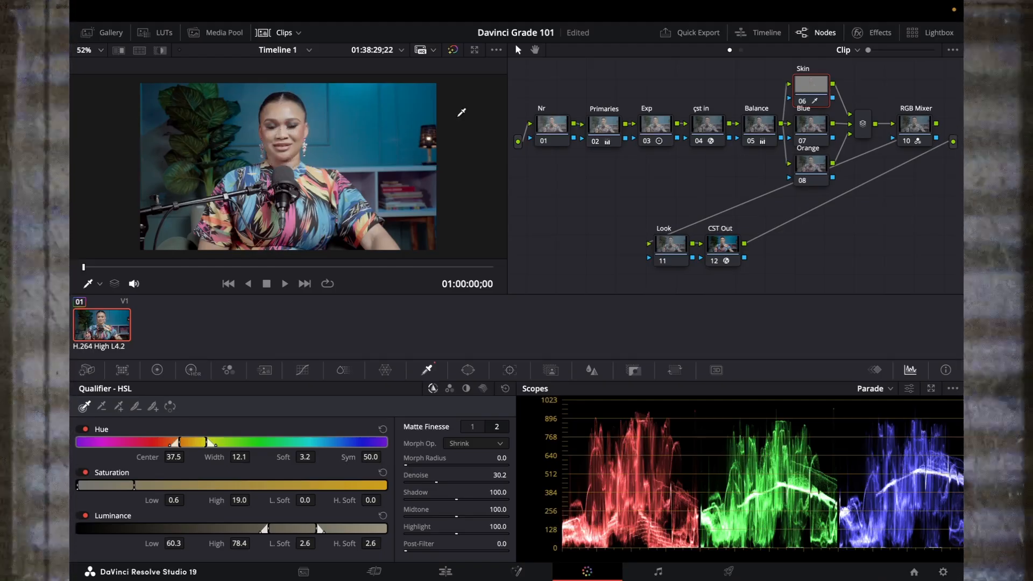
On the Skin node, set the master color wheels to Gamma 0.01, Lift -0.01 and Gain 1.02
{"action": "left_click", "coordinate": [157, 369]}
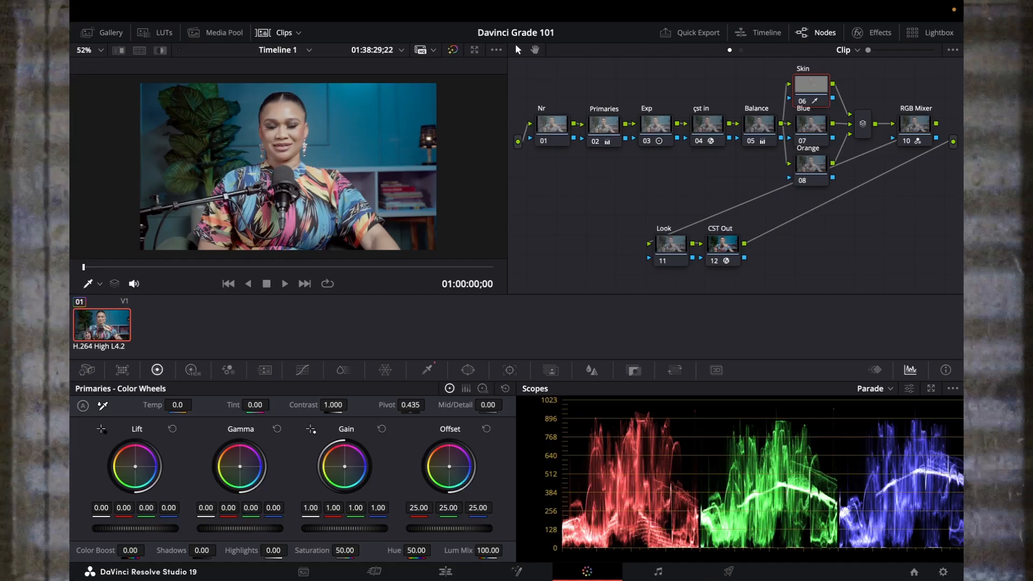
{"action": "left_click_drag", "start_coordinate": [240, 528], "coordinate": [244, 528]}
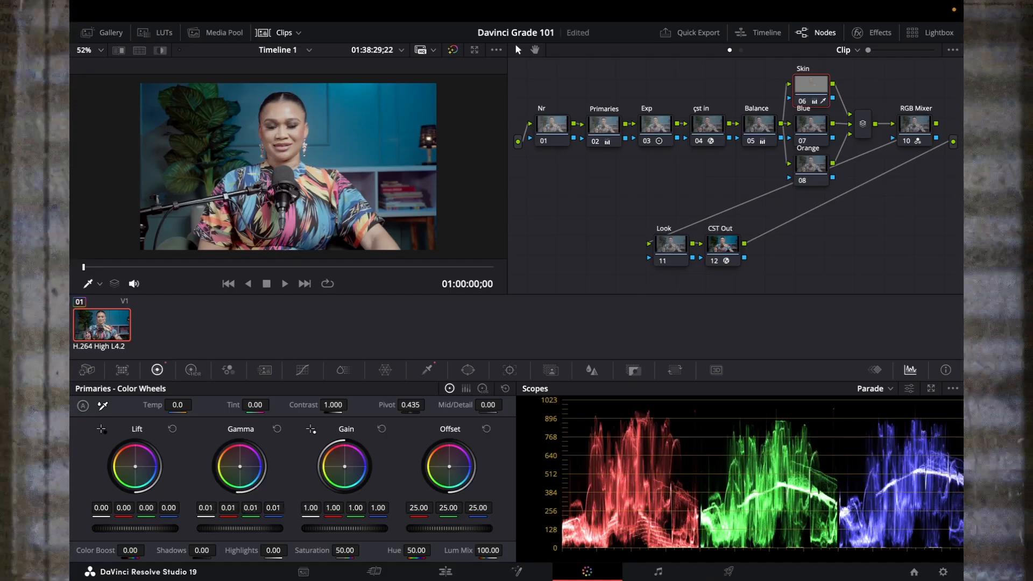
{"action": "left_click_drag", "start_coordinate": [244, 529], "coordinate": [242, 529]}
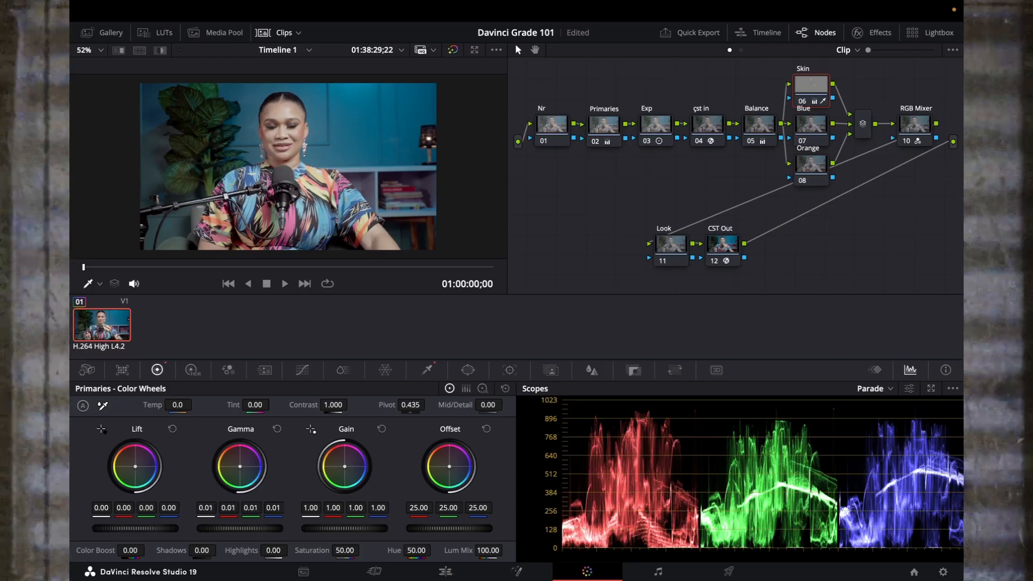
{"action": "left_click_drag", "start_coordinate": [151, 529], "coordinate": [149, 529]}
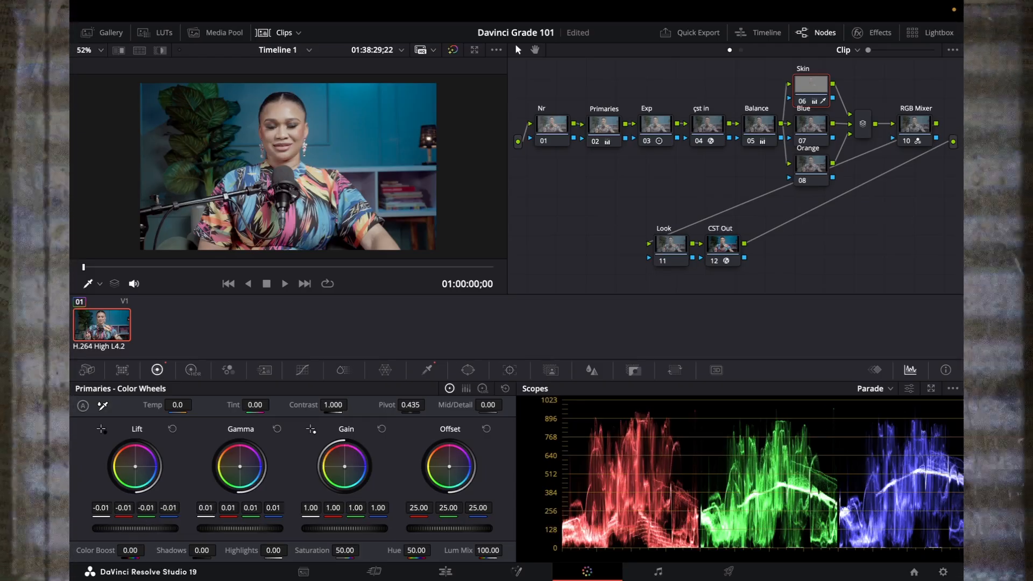
{"action": "left_click_drag", "start_coordinate": [318, 529], "coordinate": [321, 529]}
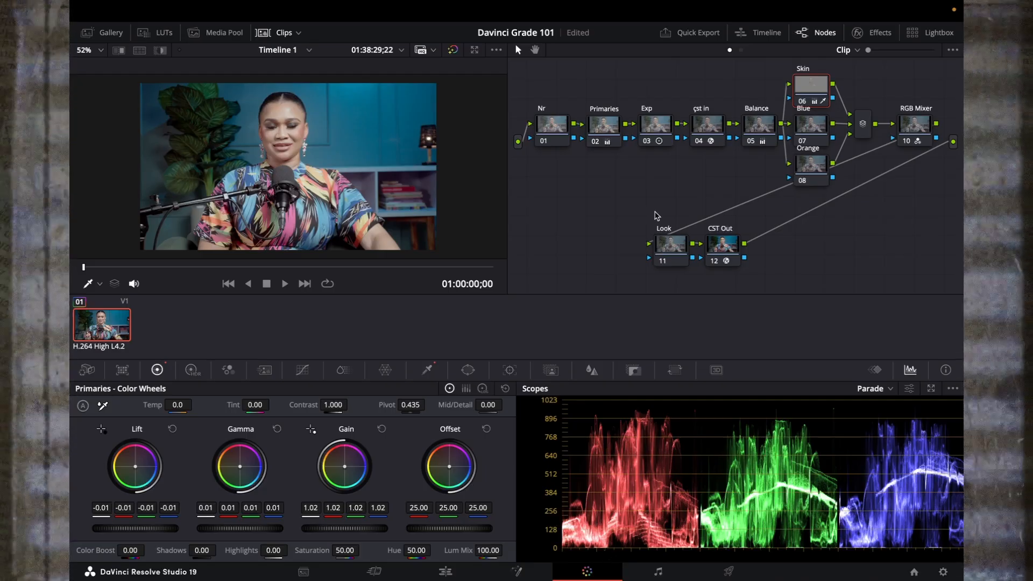
On the Look node, raise the red and green Lift to 0.01 each using the Primaries color bars
{"action": "left_click", "coordinate": [670, 246]}
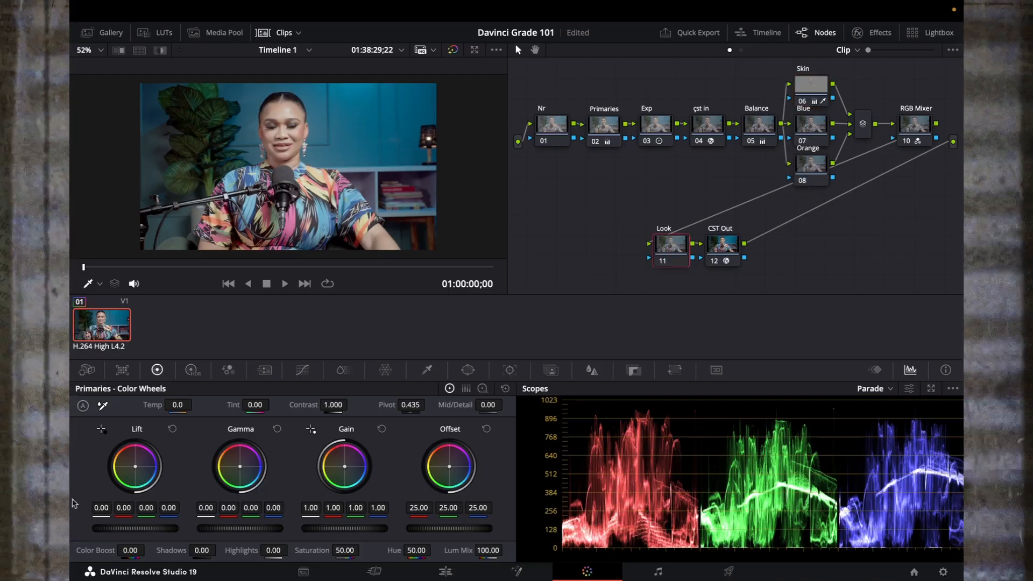
{"action": "left_click", "coordinate": [465, 389]}
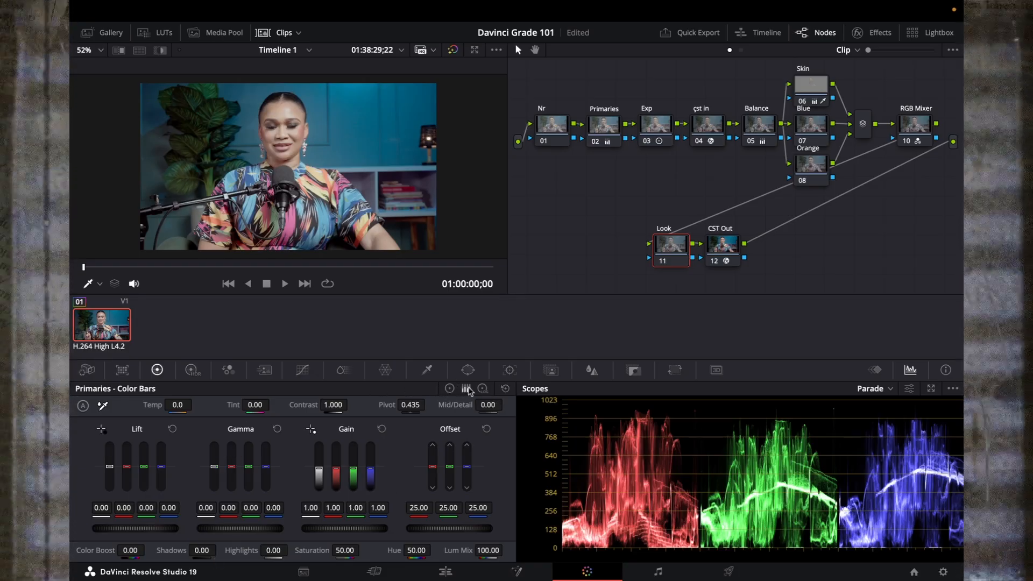
{"action": "left_click", "coordinate": [450, 388]}
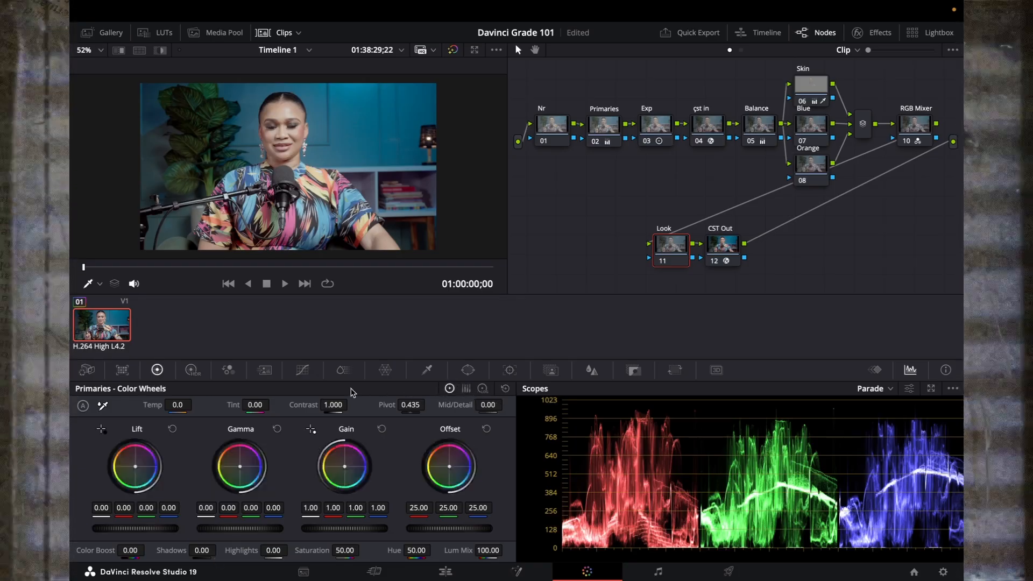
{"action": "left_click", "coordinate": [466, 389]}
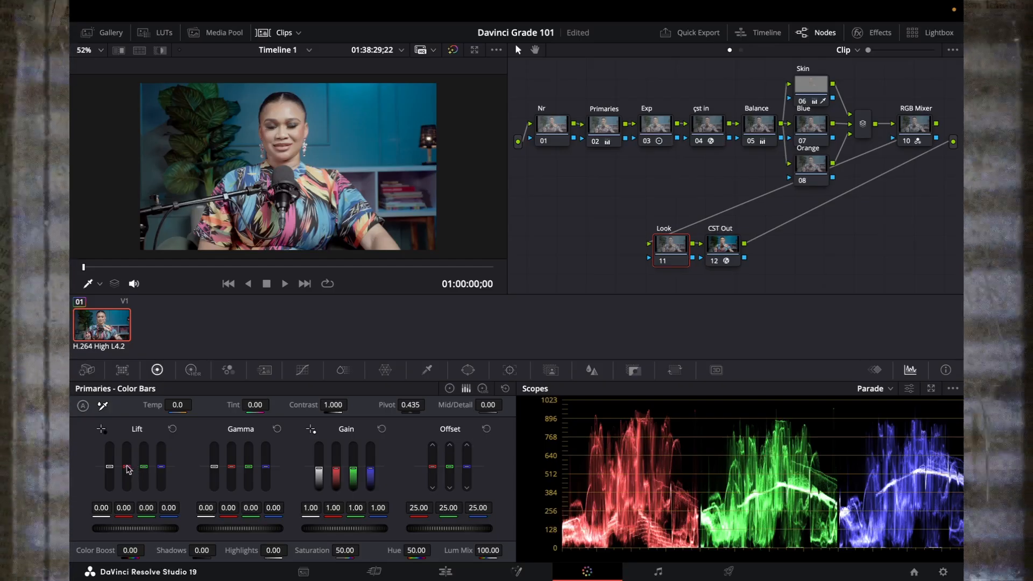
{"action": "left_click_drag", "start_coordinate": [126, 467], "coordinate": [126, 466]}
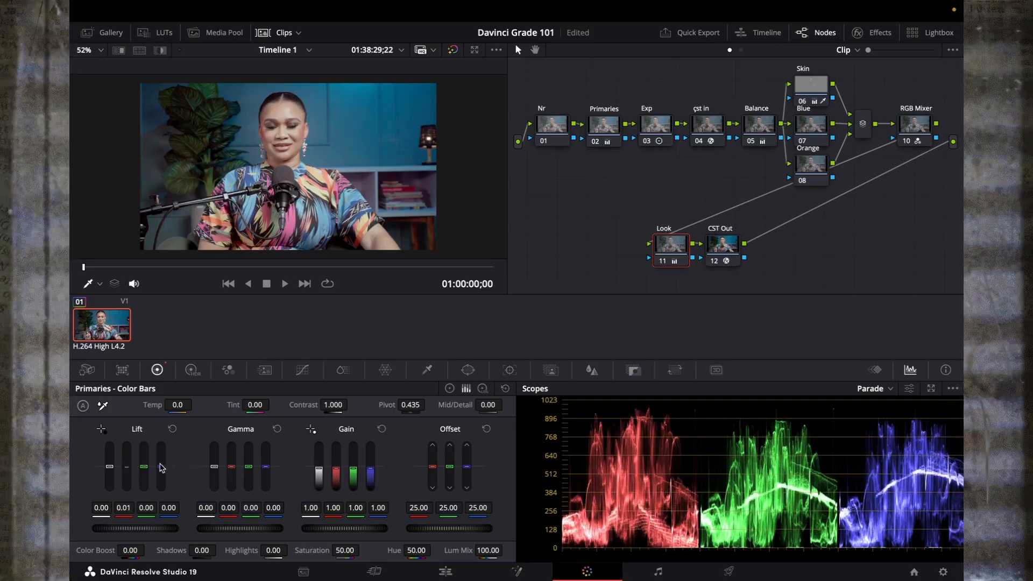
{"action": "left_click_drag", "start_coordinate": [163, 467], "coordinate": [144, 466]}
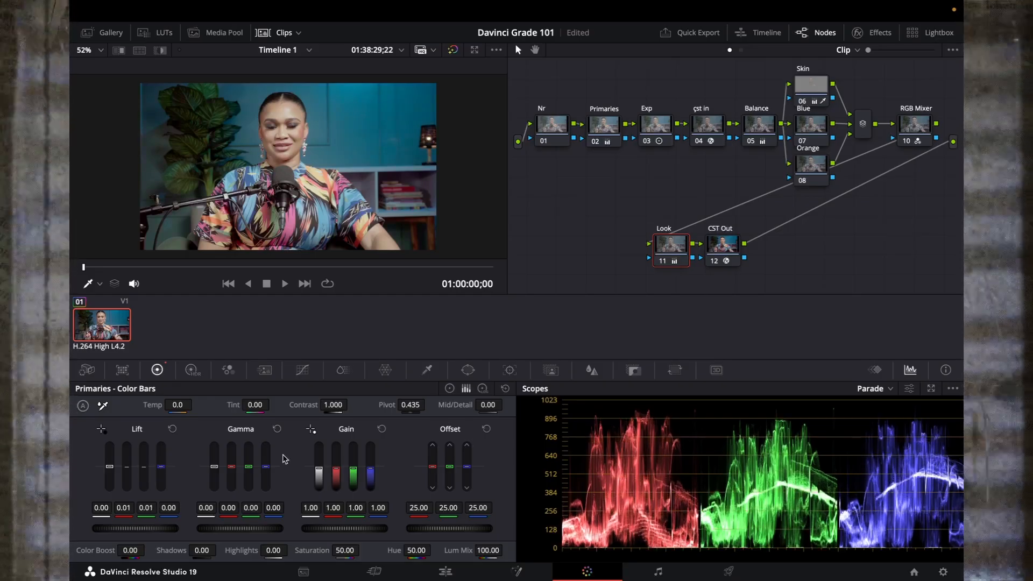
Set the Look node's red Gamma to 0.01, red and green Gain to 0.99, and RGB Offset to 25.40, 25.40 and 25.60
{"action": "left_click_drag", "start_coordinate": [232, 467], "coordinate": [231, 466]}
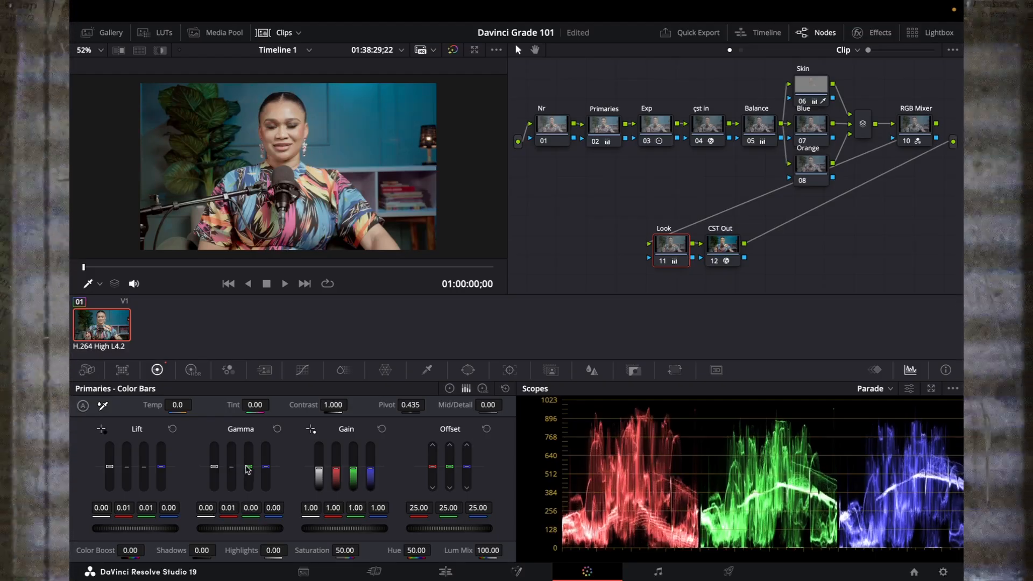
{"action": "left_click_drag", "start_coordinate": [248, 467], "coordinate": [248, 467]}
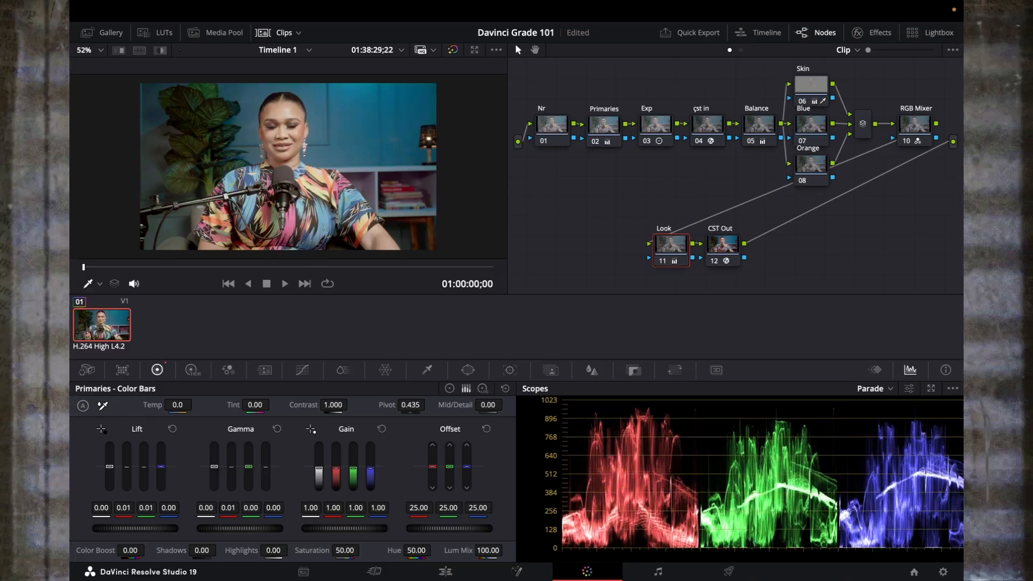
{"action": "left_click_drag", "start_coordinate": [335, 468], "coordinate": [335, 469]}
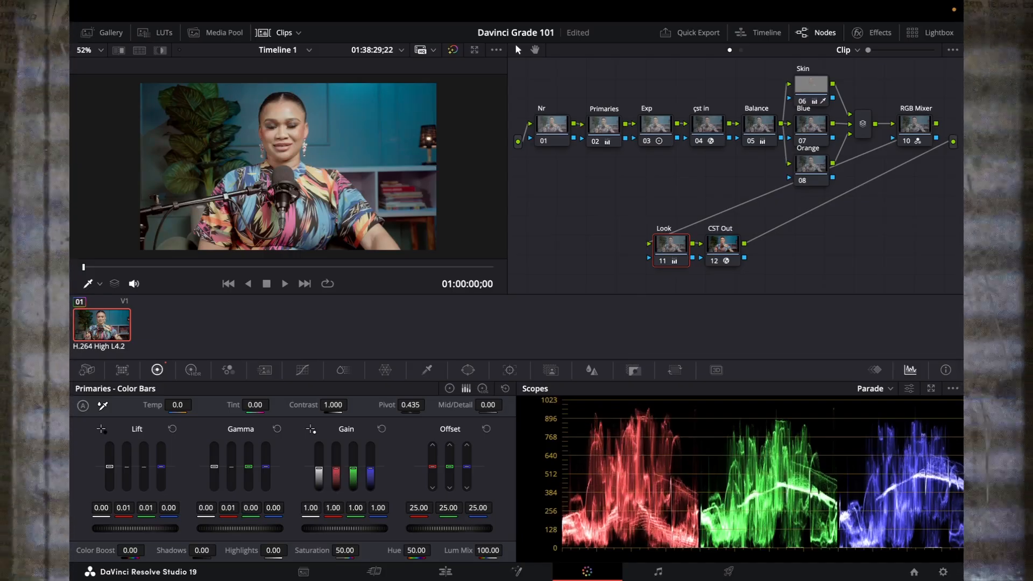
{"action": "mouse_move", "coordinate": [353, 468]}
{"action": "left_mouse_down"}
{"action": "mouse_move", "coordinate": [338, 467]}
{"action": "mouse_move", "coordinate": [466, 465]}
{"action": "left_mouse_up"}
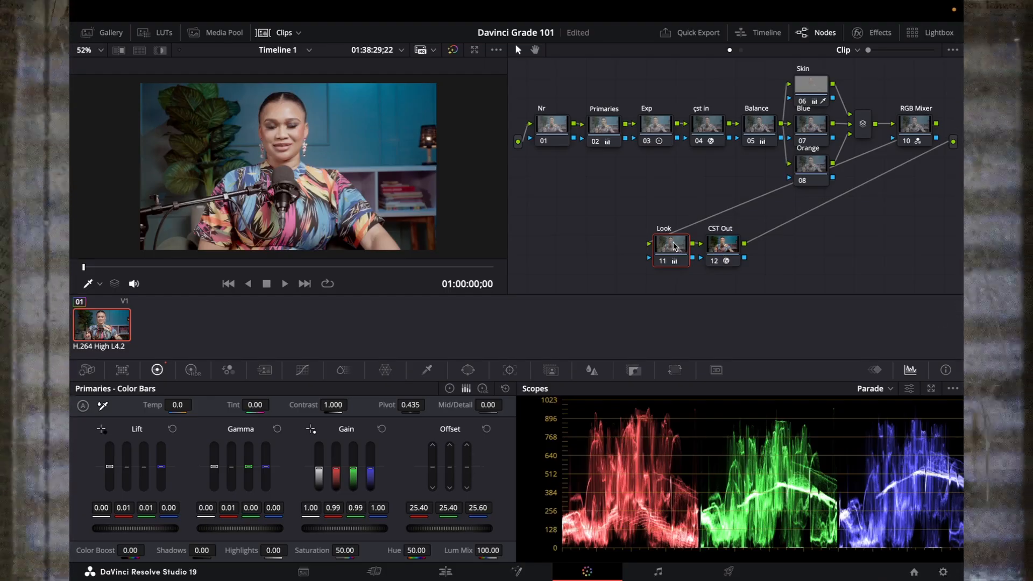
Save the project and compare the image with the Look node disabled and enabled
{"action": "key", "text": "ctrl+s"}
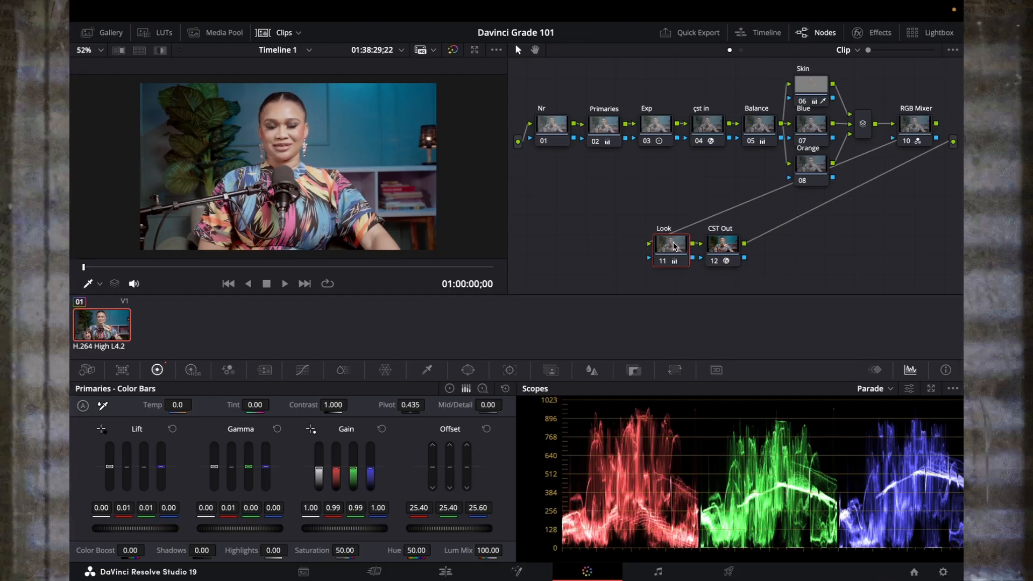
{"action": "key", "text": "ctrl+d"}
{"action": "key", "text": "ctrl+d"}
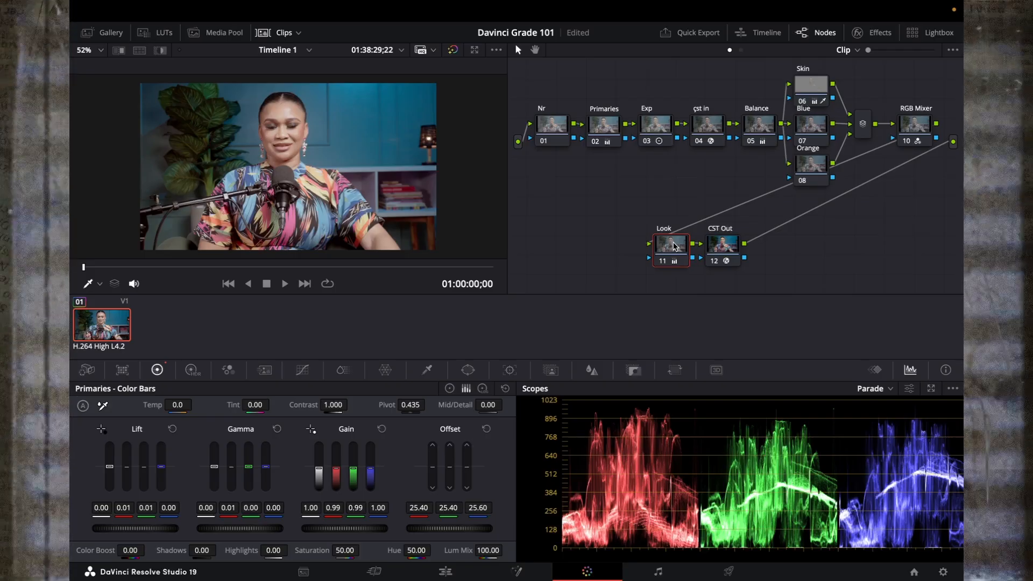
Tint the Skin node's color wheels: RGB Lift 0.00/-0.01/-0.03, Gamma -0.00/0.01/0.02 and Gain 1.03/1.02/1.02
{"action": "left_click", "coordinate": [813, 88]}
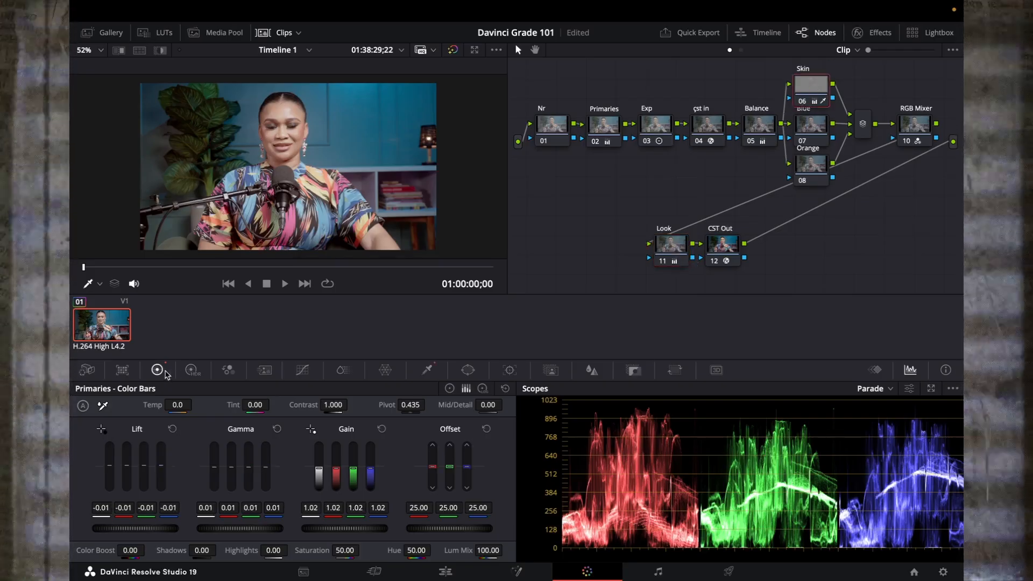
{"action": "left_click", "coordinate": [450, 389]}
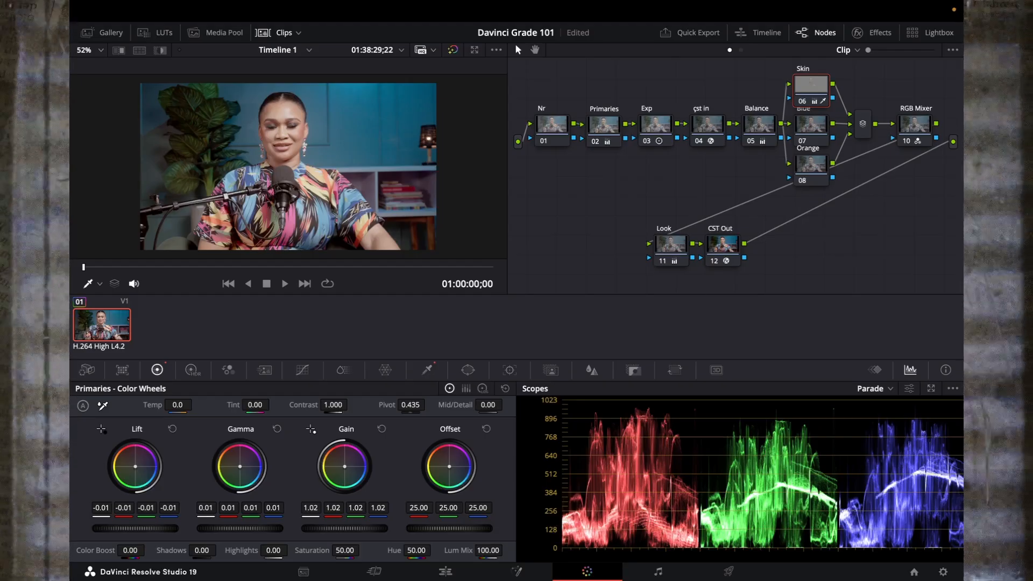
{"action": "left_click_drag", "start_coordinate": [240, 466], "coordinate": [240, 466]}
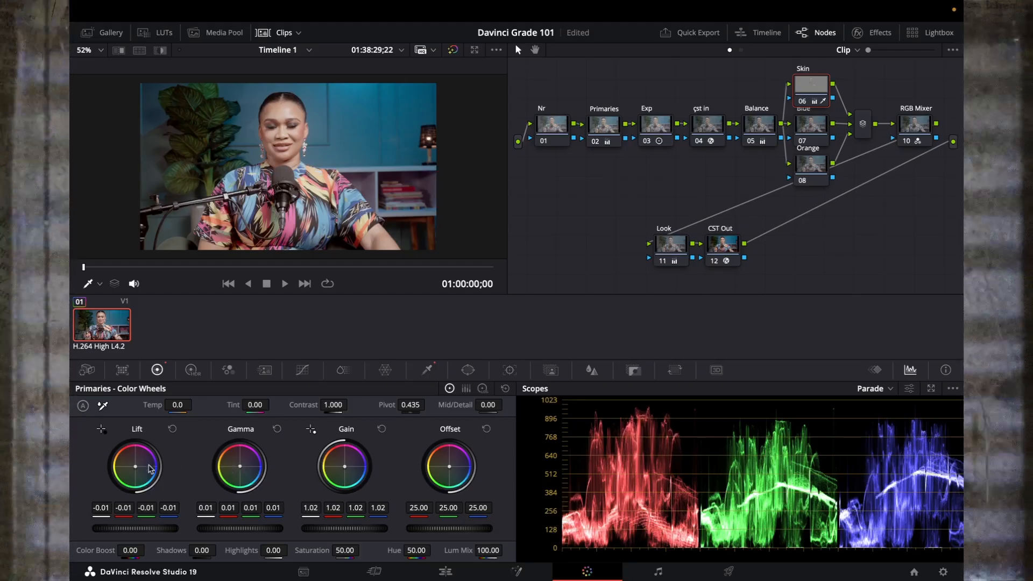
{"action": "left_click_drag", "start_coordinate": [136, 469], "coordinate": [135, 468]}
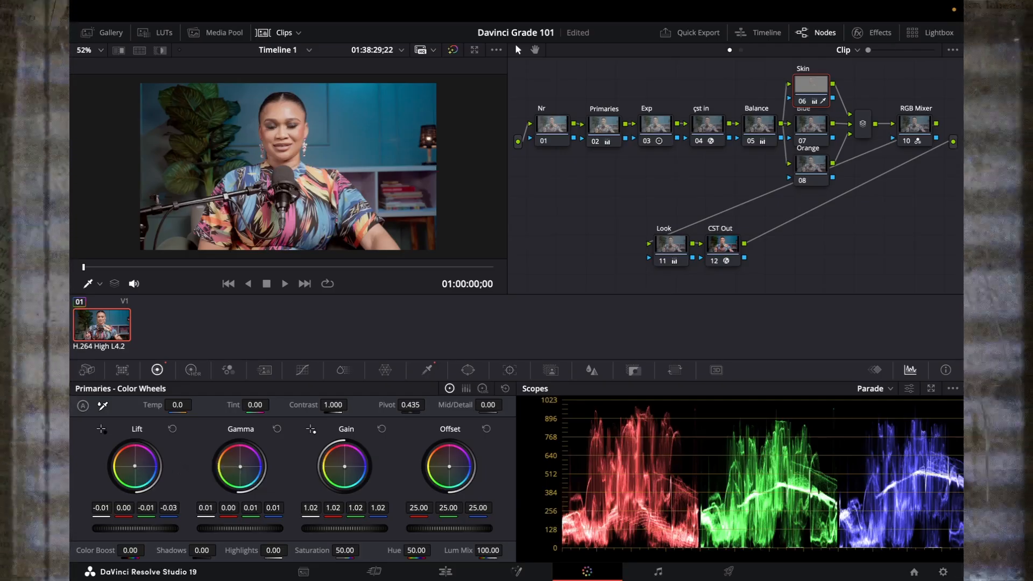
{"action": "left_click_drag", "start_coordinate": [240, 466], "coordinate": [240, 467]}
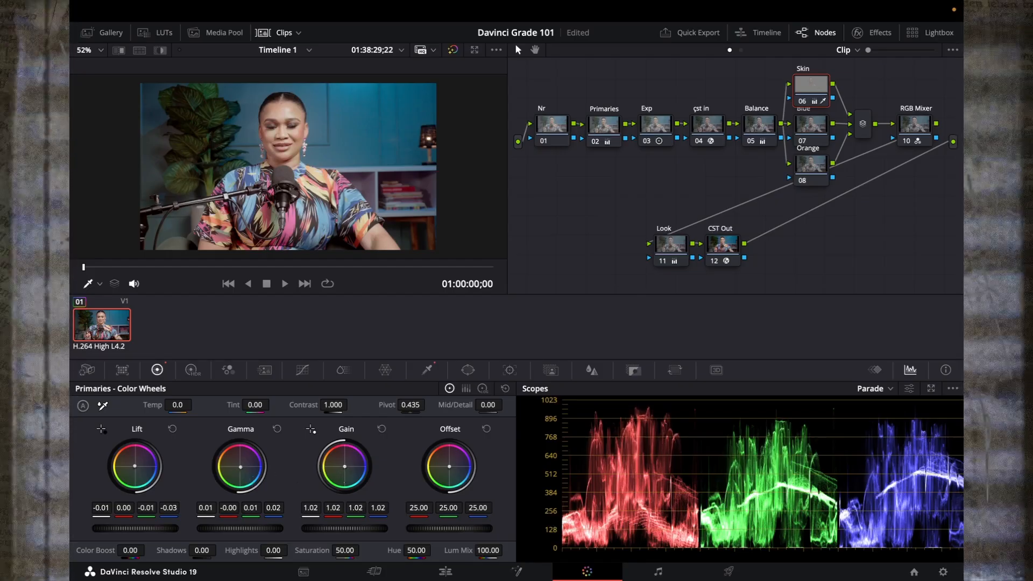
{"action": "left_click_drag", "start_coordinate": [345, 466], "coordinate": [345, 467]}
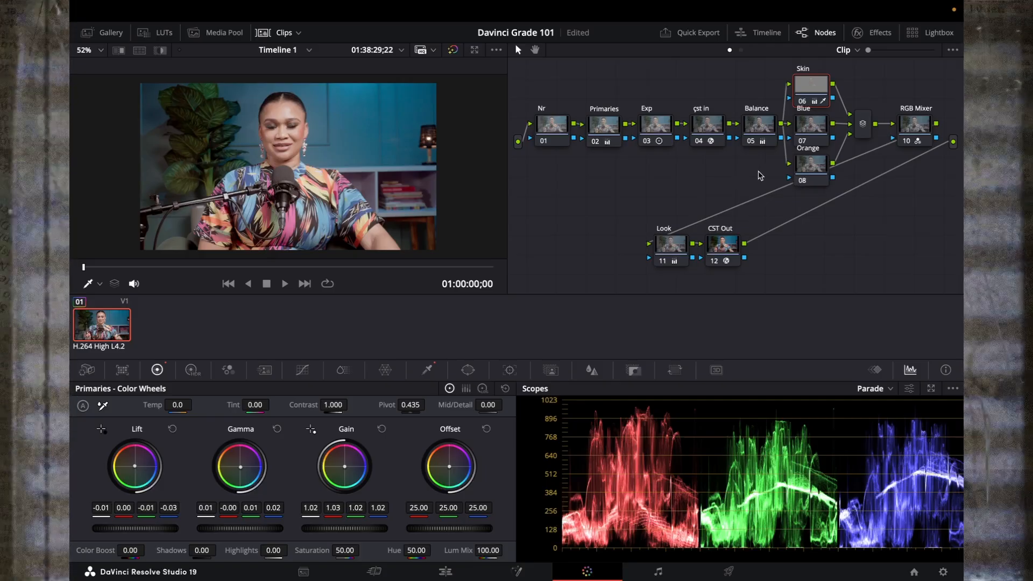
On the Blue node, key the blue wall in highlight view with the HSL Qualifier, using hue center 85.5 and saturation 0.4–5.2
{"action": "left_click", "coordinate": [811, 132]}
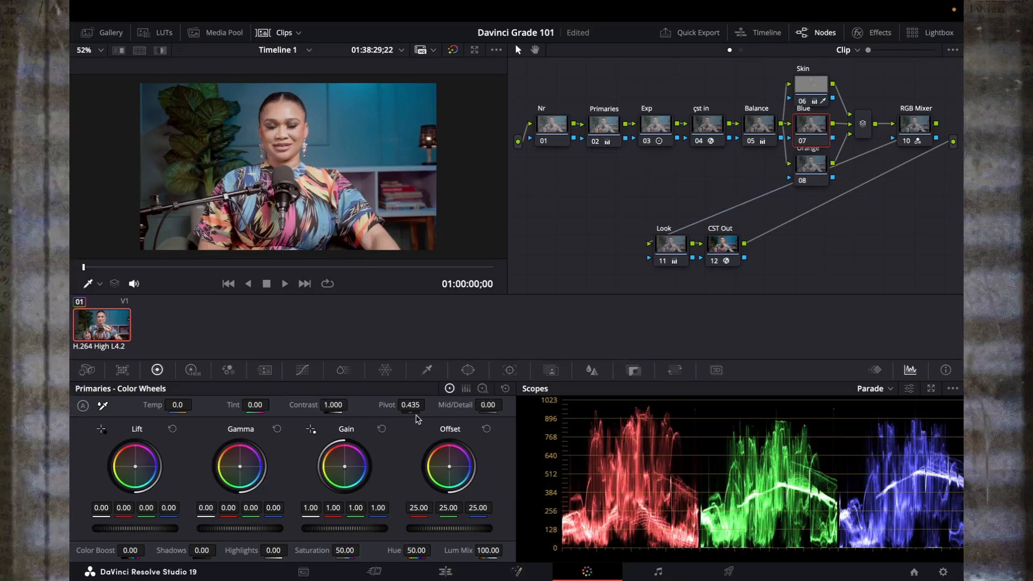
{"action": "left_click", "coordinate": [427, 371]}
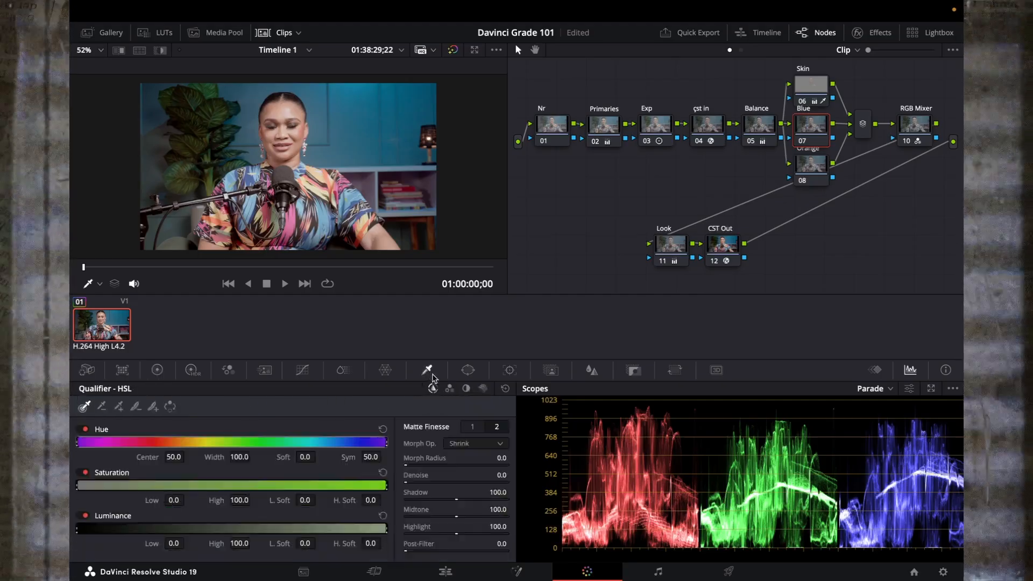
{"action": "left_click", "coordinate": [160, 50]}
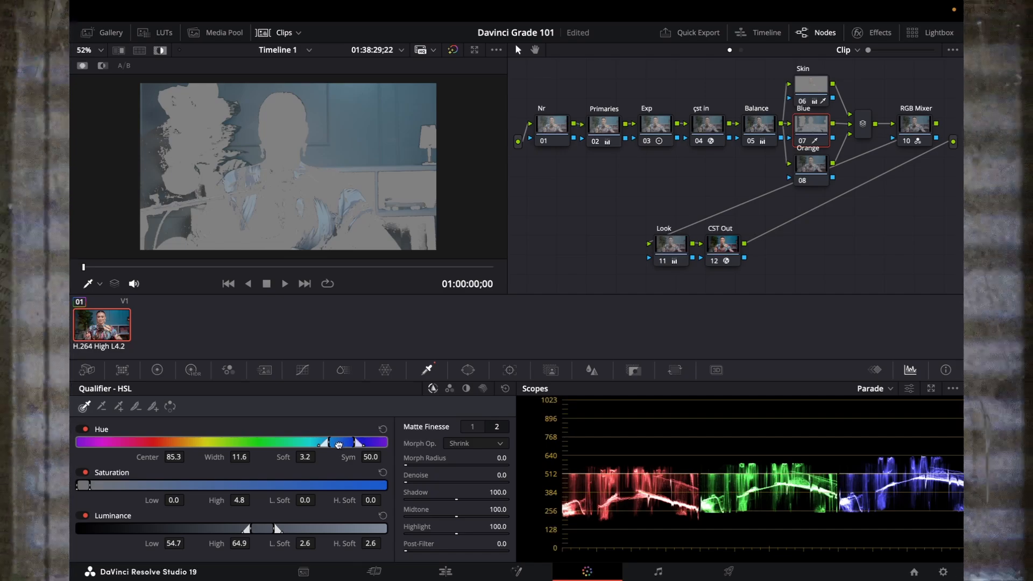
{"action": "left_click_drag", "start_coordinate": [340, 445], "coordinate": [339, 445]}
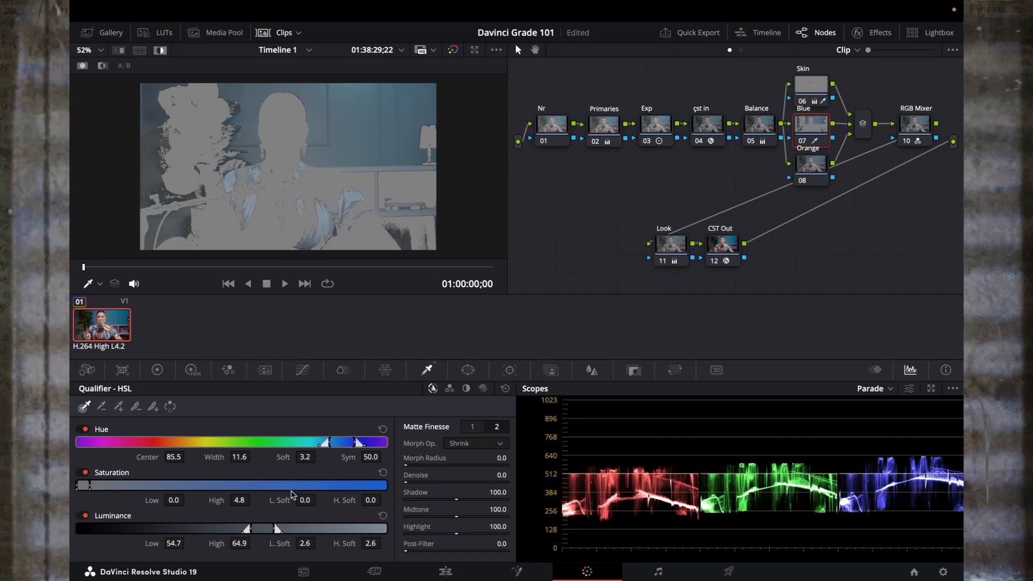
{"action": "left_click_drag", "start_coordinate": [85, 485], "coordinate": [85, 485]}
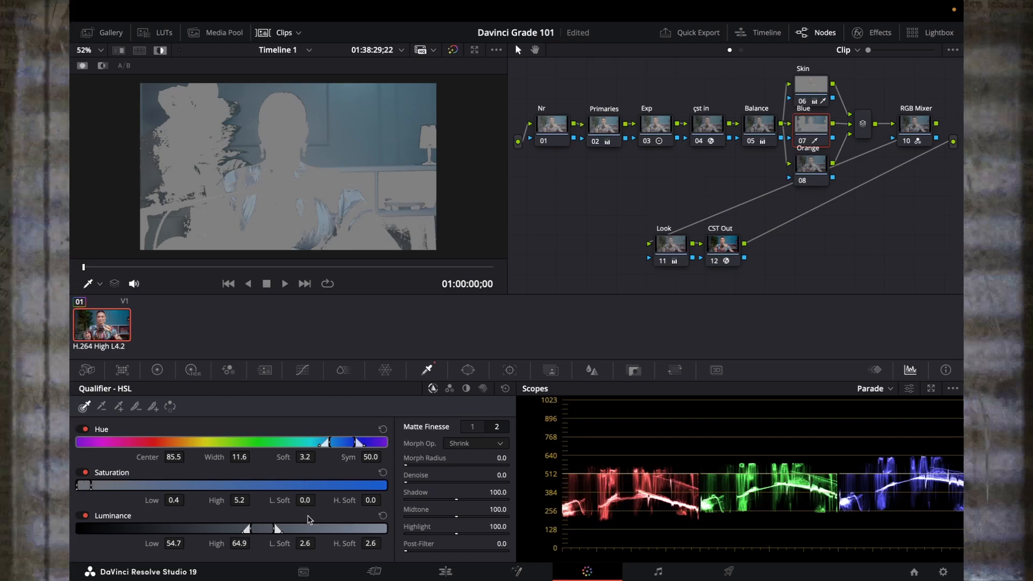
Refine the Blue node's key with luminance 55.4–65.7, Clean Black 15.7, Blur Radius 25.2 and Denoise 30.0, and turn off highlight view
{"action": "left_click_drag", "start_coordinate": [257, 530], "coordinate": [260, 529]}
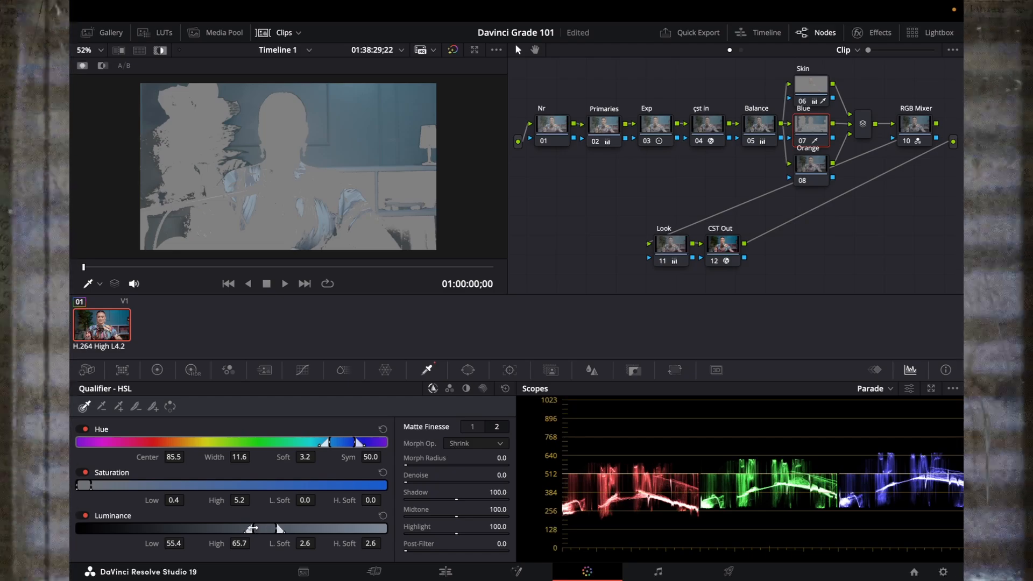
{"action": "left_click", "coordinate": [473, 427]}
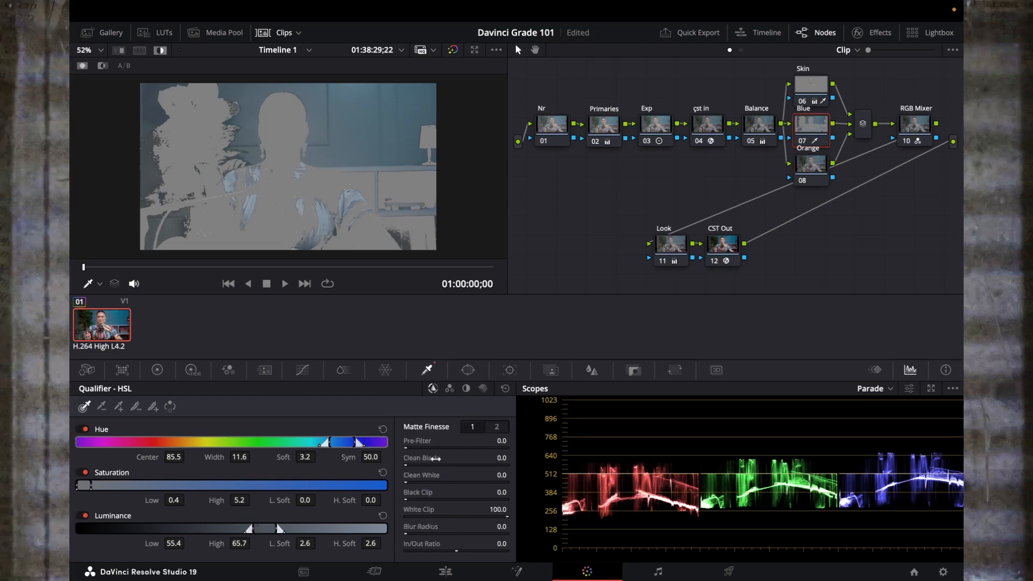
{"action": "left_click_drag", "start_coordinate": [409, 465], "coordinate": [421, 465]}
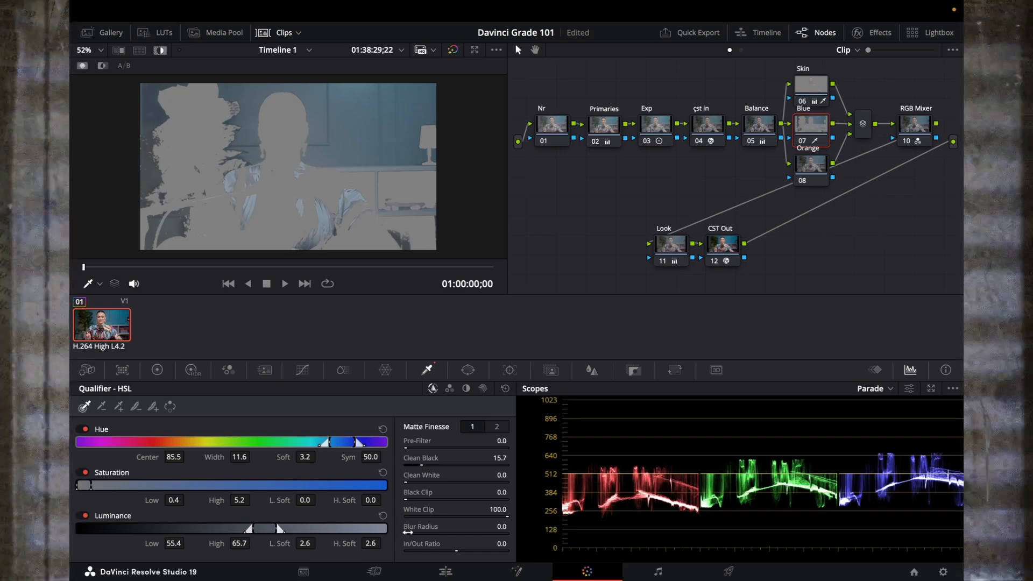
{"action": "left_click_drag", "start_coordinate": [407, 532], "coordinate": [420, 532]}
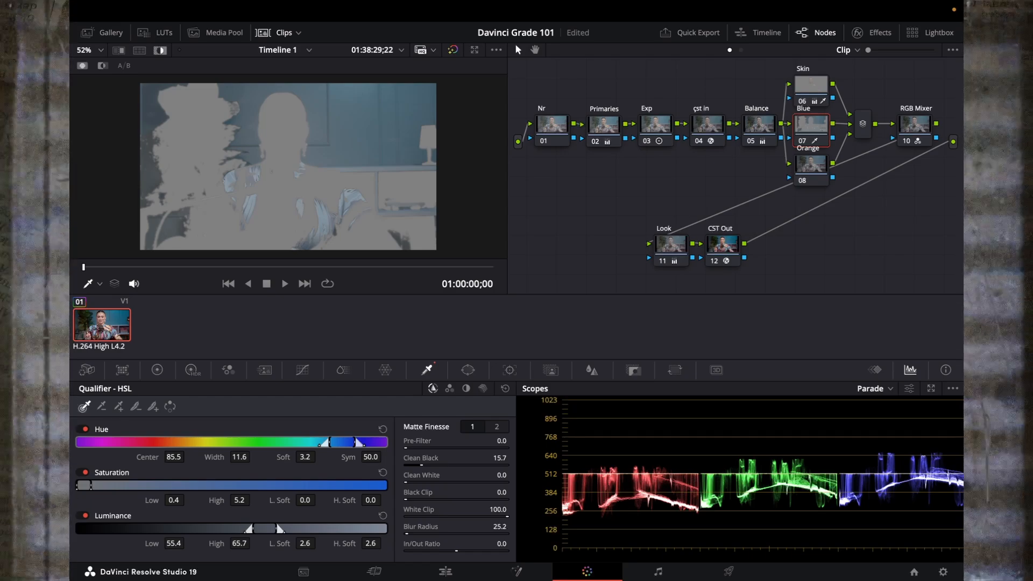
{"action": "left_click", "coordinate": [496, 426]}
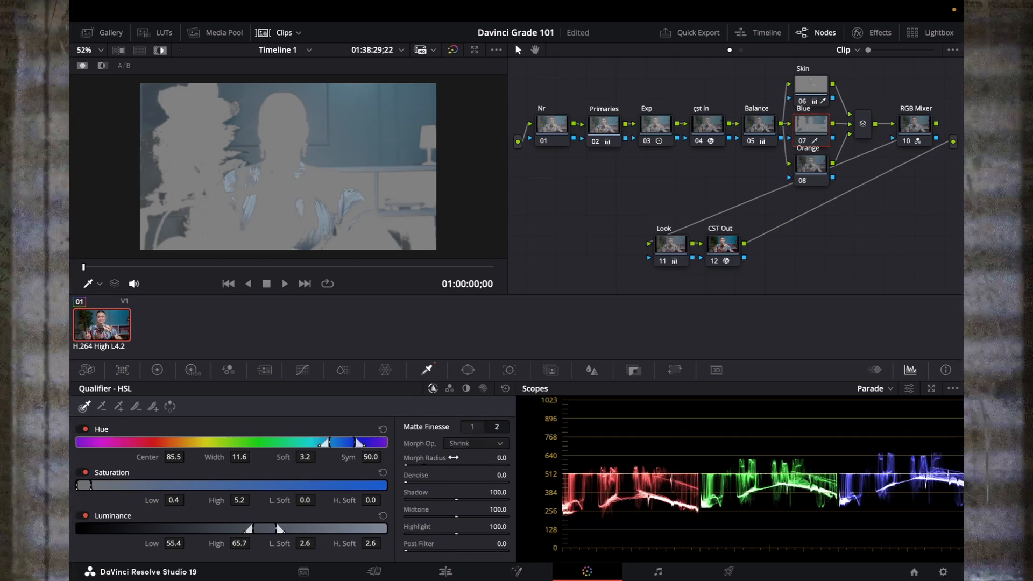
{"action": "left_click_drag", "start_coordinate": [406, 481], "coordinate": [432, 481]}
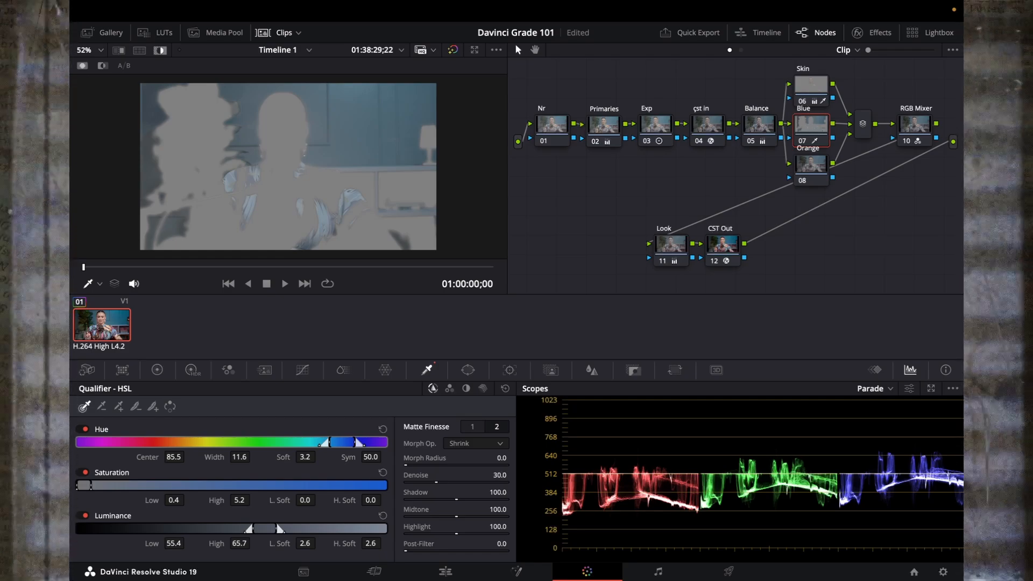
{"action": "left_click", "coordinate": [160, 51]}
Tint the Blue node's color wheels: RGB Gain 1.00/0.99/1.07, Lift -0.01/0.00/-0.00 and a minimal Gamma shift of -0.00/0.00/-0.00
{"action": "left_click", "coordinate": [157, 369]}
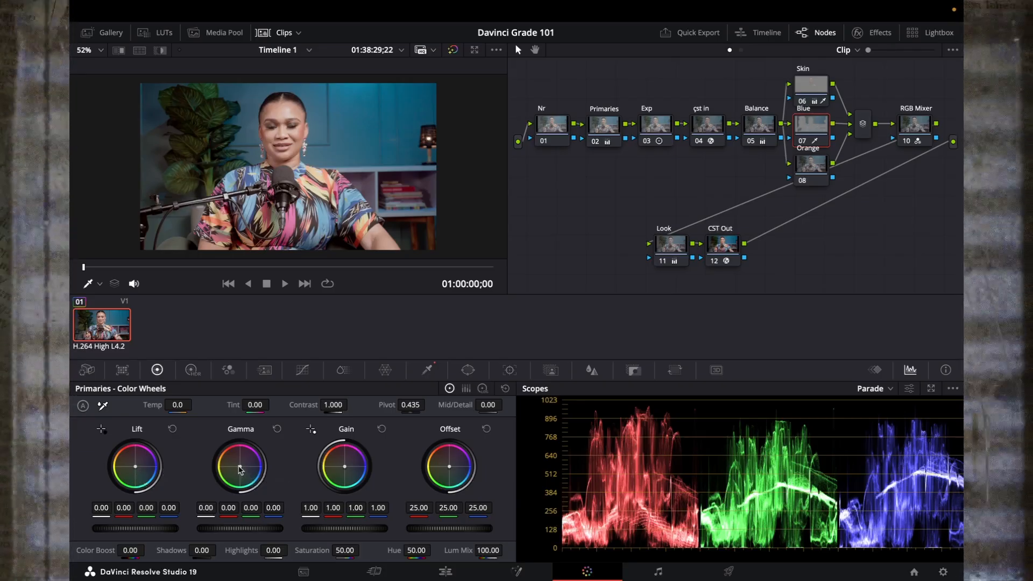
{"action": "left_click_drag", "start_coordinate": [241, 470], "coordinate": [231, 460]}
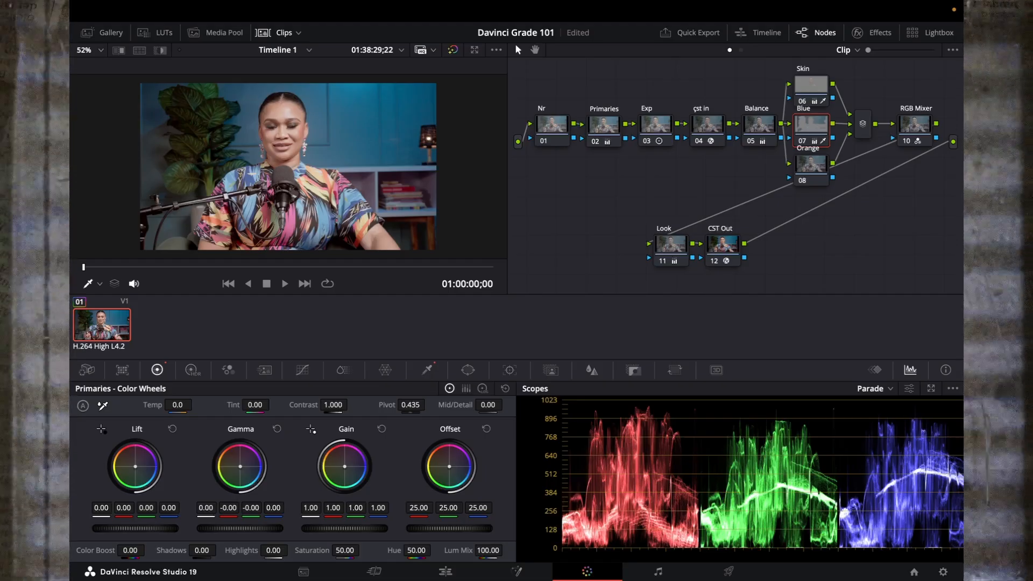
{"action": "left_click_drag", "start_coordinate": [240, 466], "coordinate": [240, 467]}
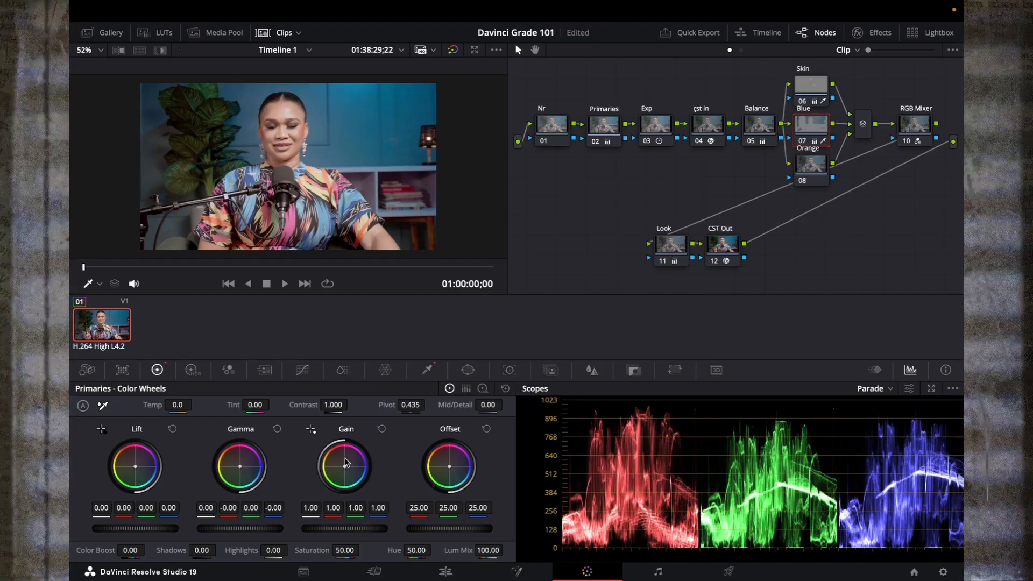
{"action": "left_click_drag", "start_coordinate": [346, 471], "coordinate": [347, 469]}
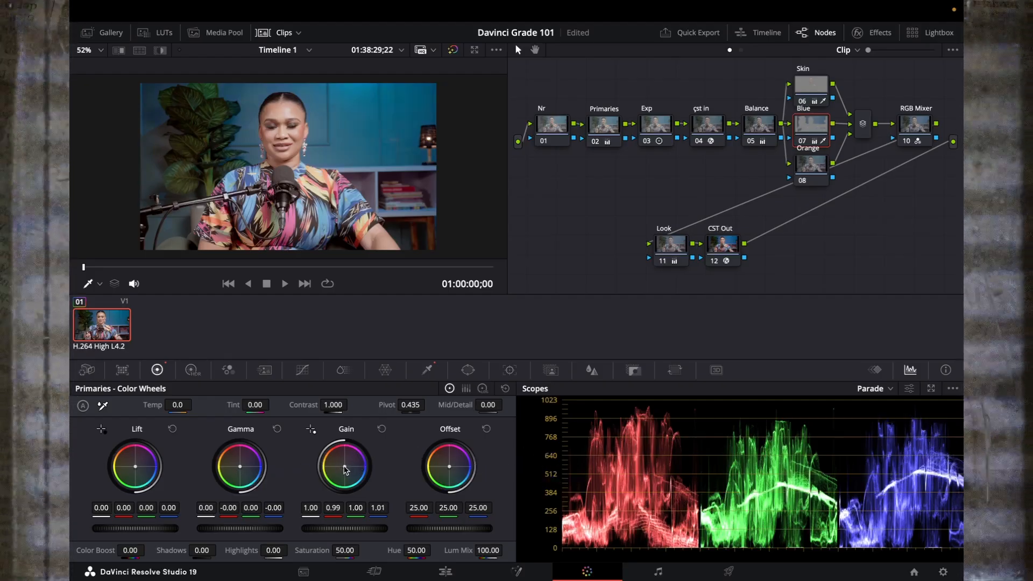
{"action": "left_click_drag", "start_coordinate": [346, 470], "coordinate": [347, 468]}
{"action": "left_click_drag", "start_coordinate": [128, 469], "coordinate": [135, 467]}
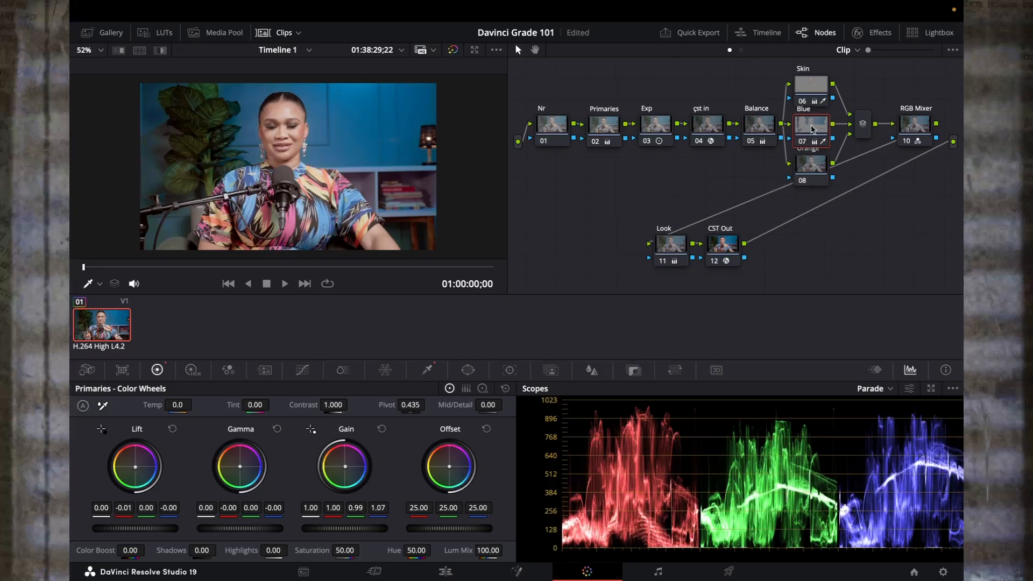
Compare the image with the Blue node disabled and enabled, and move the Orange node slightly lower so its label is clear
{"action": "key", "text": "ctrl+d"}
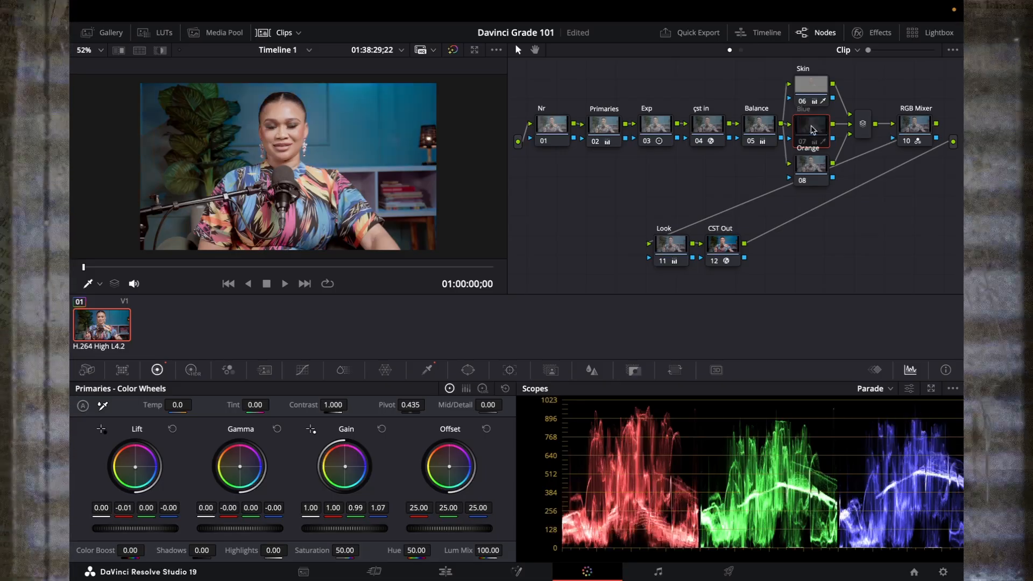
{"action": "key", "text": "ctrl+d"}
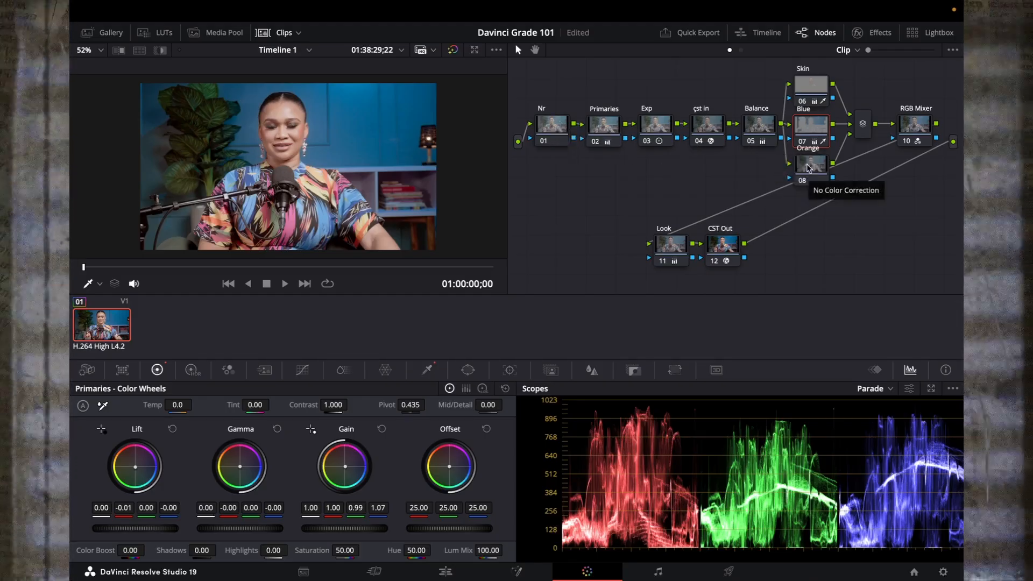
{"action": "left_click_drag", "start_coordinate": [807, 168], "coordinate": [803, 177]}
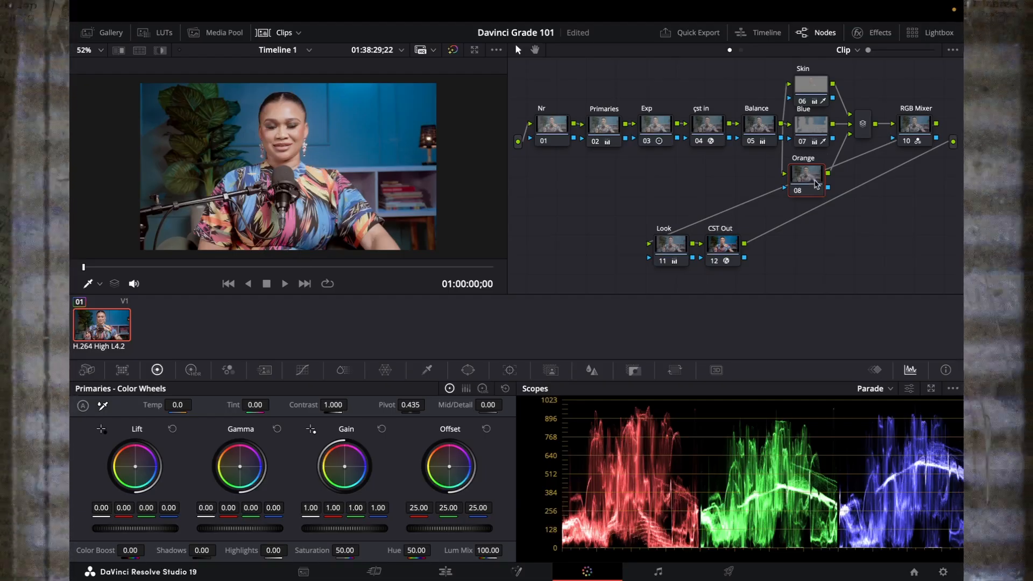
{"action": "left_click_drag", "start_coordinate": [803, 176], "coordinate": [807, 174]}
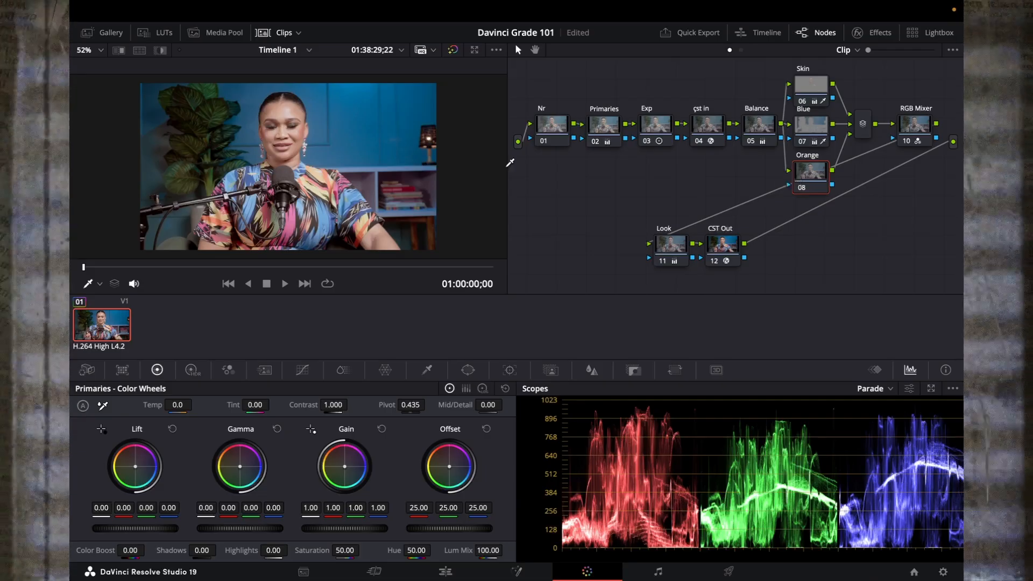
Select the Nr node and inspect the graded image at full screen for noise
{"action": "left_click", "coordinate": [551, 125]}
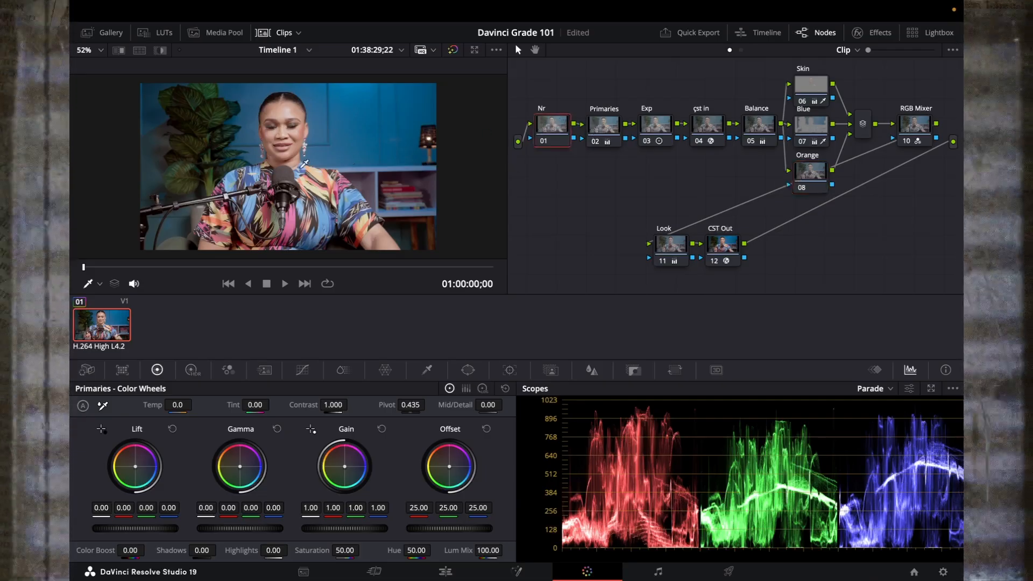
{"action": "key", "text": "ctrl+f"}
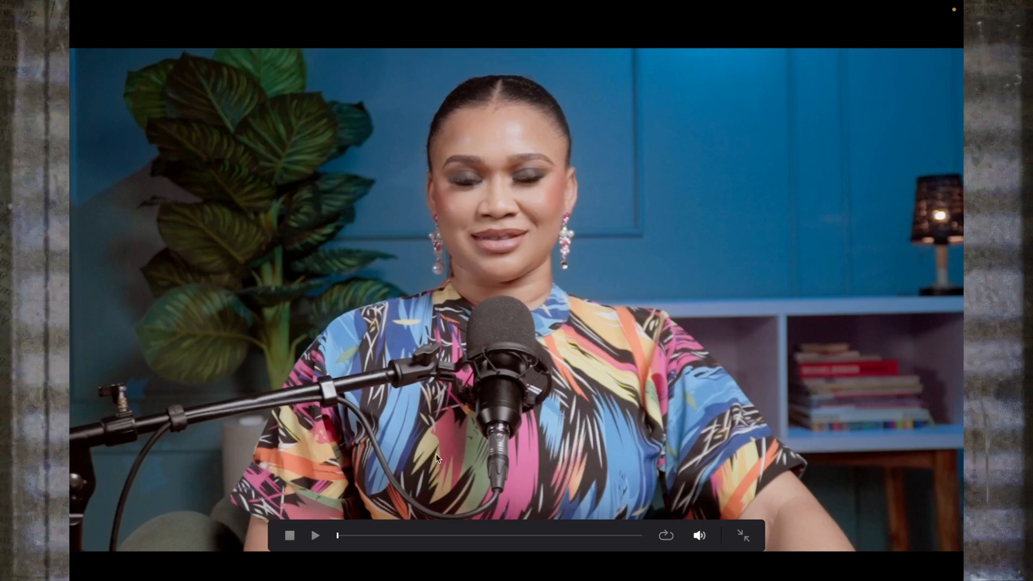
{"action": "key", "text": "Escape"}
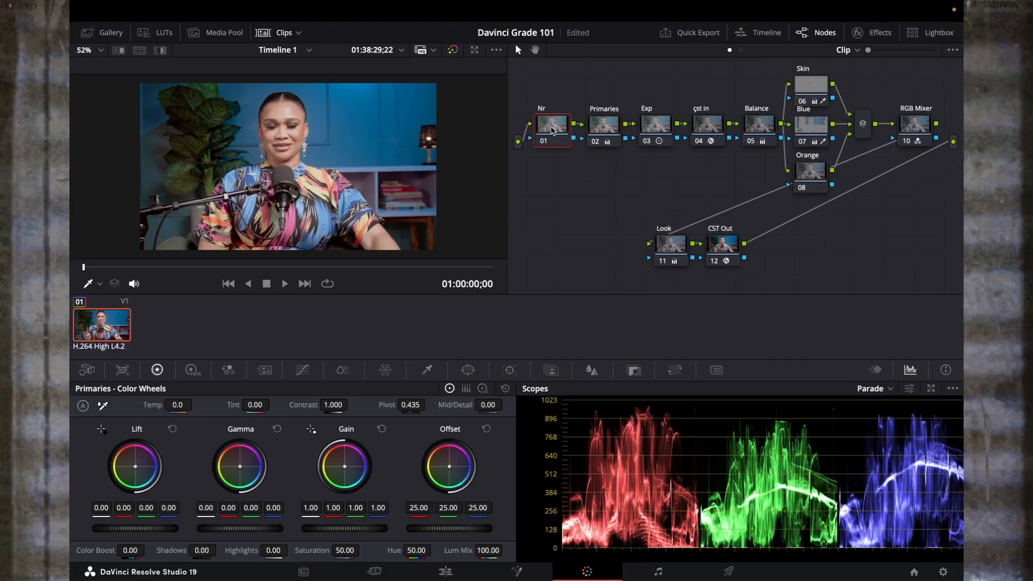
Apply noise reduction on the Nr node: 3 temporal frames, temporal Luma and Chroma thresholds 10.0, and unlinked spatial Chroma threshold 3.0
{"action": "left_click", "coordinate": [263, 371]}
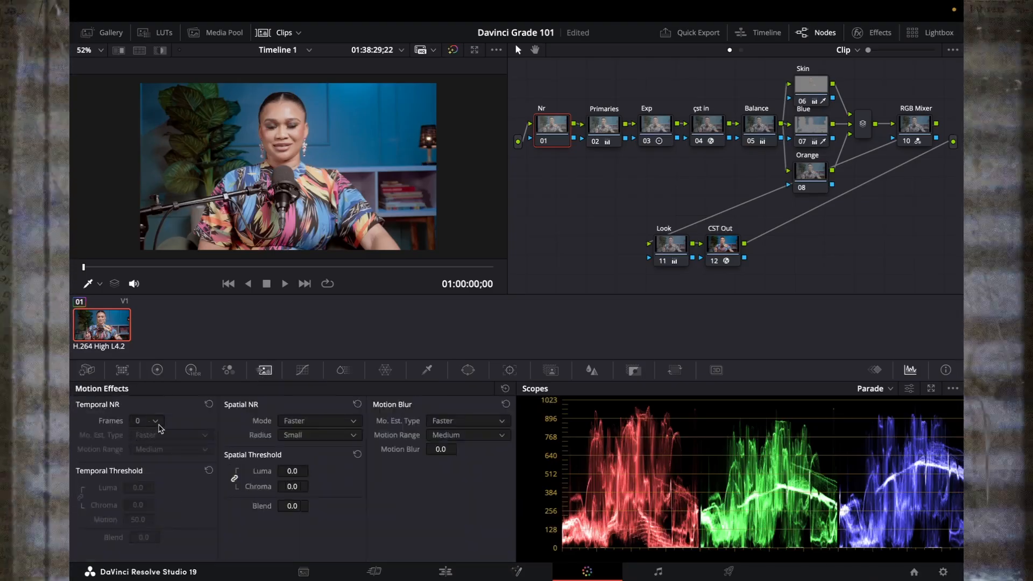
{"action": "left_click", "coordinate": [153, 423]}
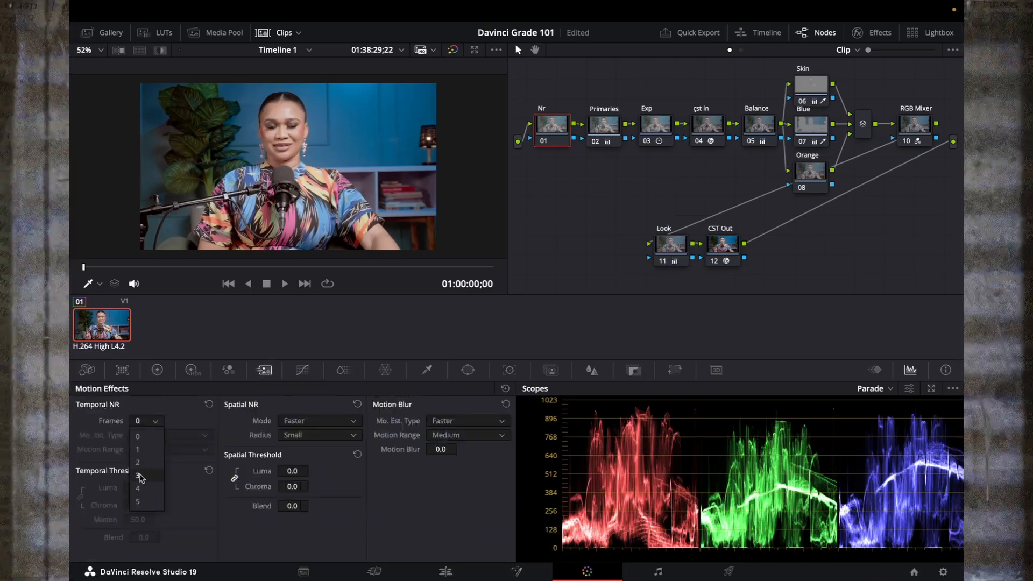
{"action": "left_click", "coordinate": [141, 476]}
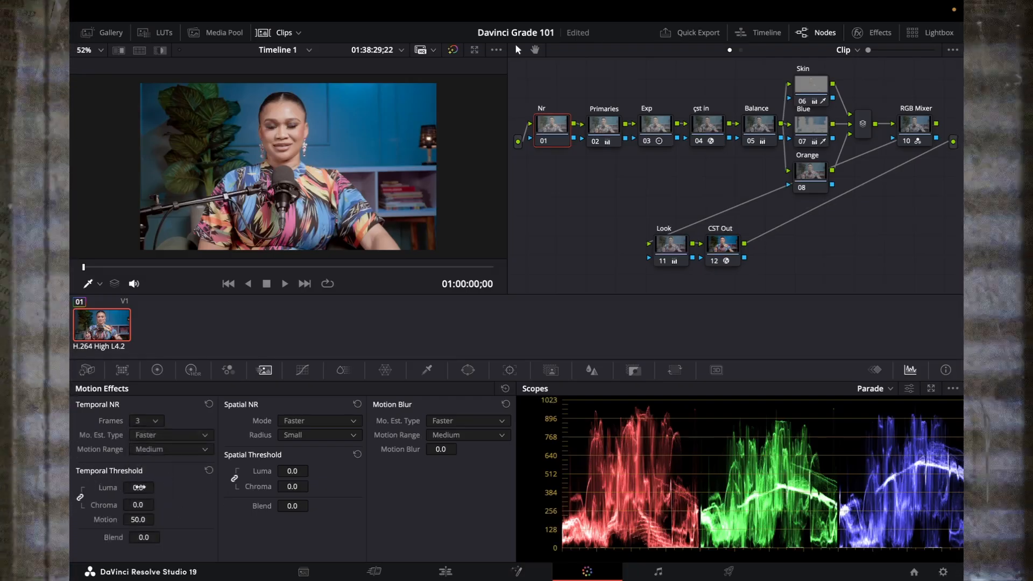
{"action": "left_click_drag", "start_coordinate": [150, 487], "coordinate": [158, 487]}
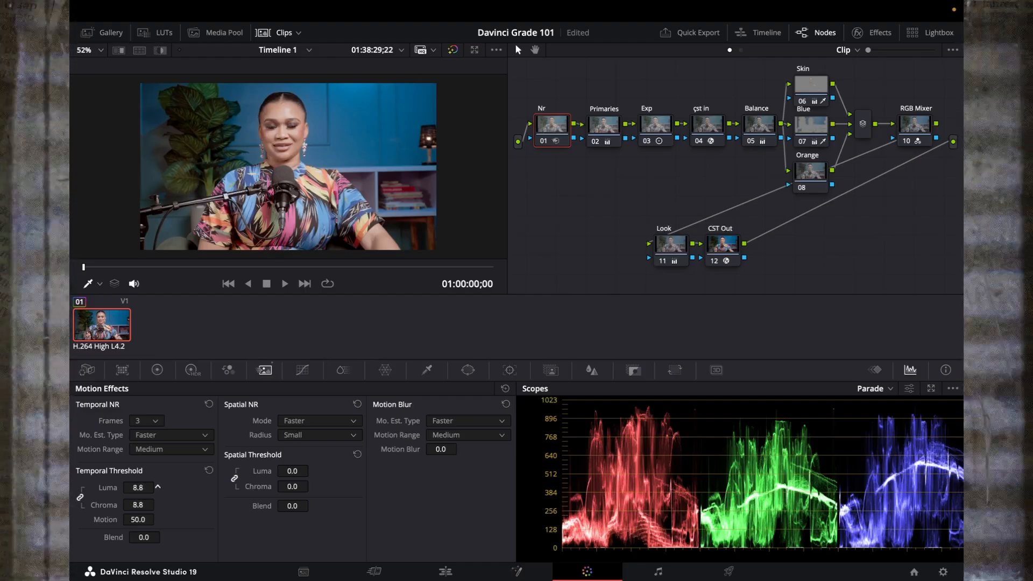
{"action": "left_click_drag", "start_coordinate": [157, 487], "coordinate": [157, 487]}
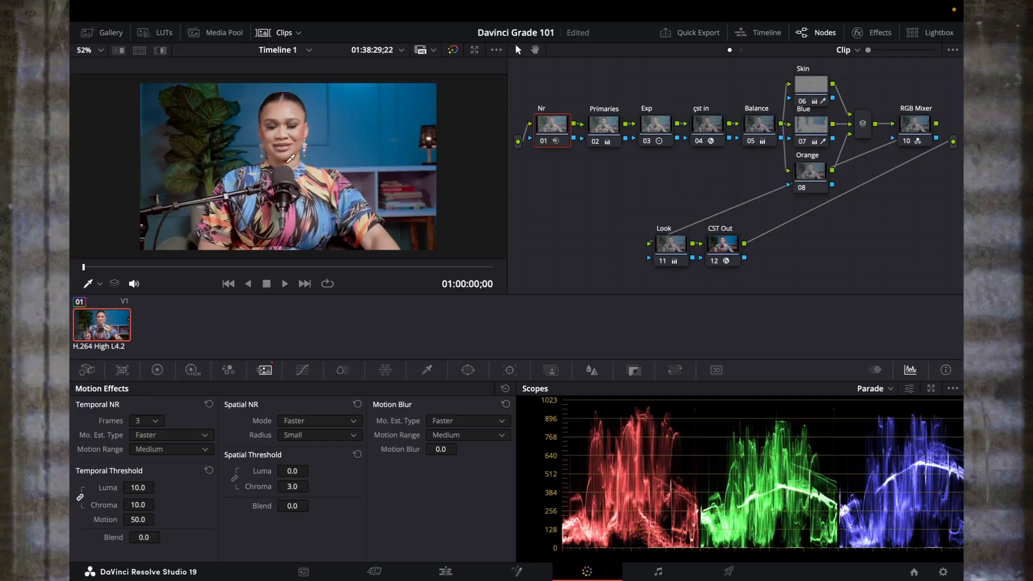
Examine the noise reduction at full screen and zoomed in on the subject, comparing the image with the Nr node disabled and enabled
{"action": "key", "text": "ctrl+f"}
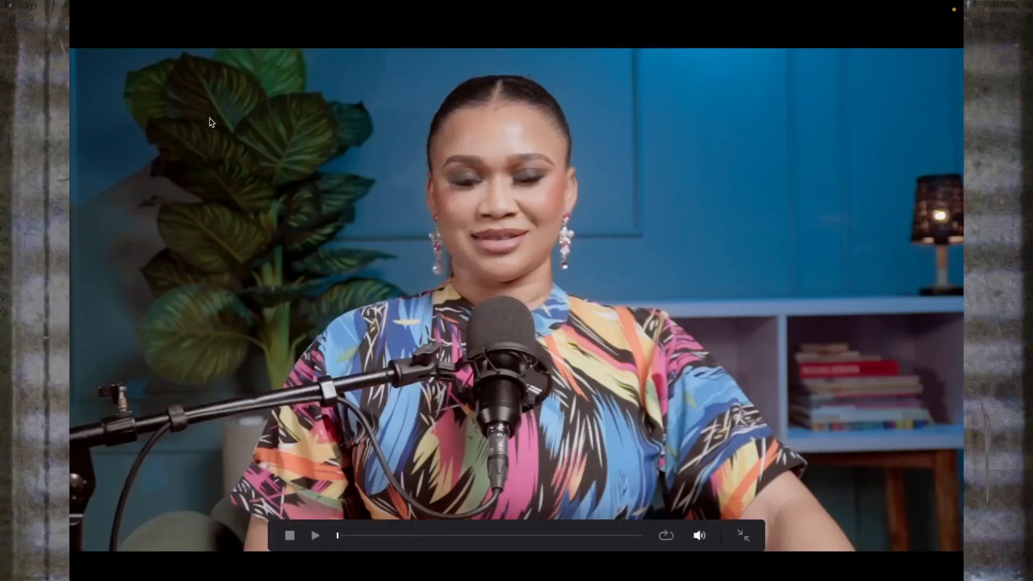
{"action": "key", "text": "Escape"}
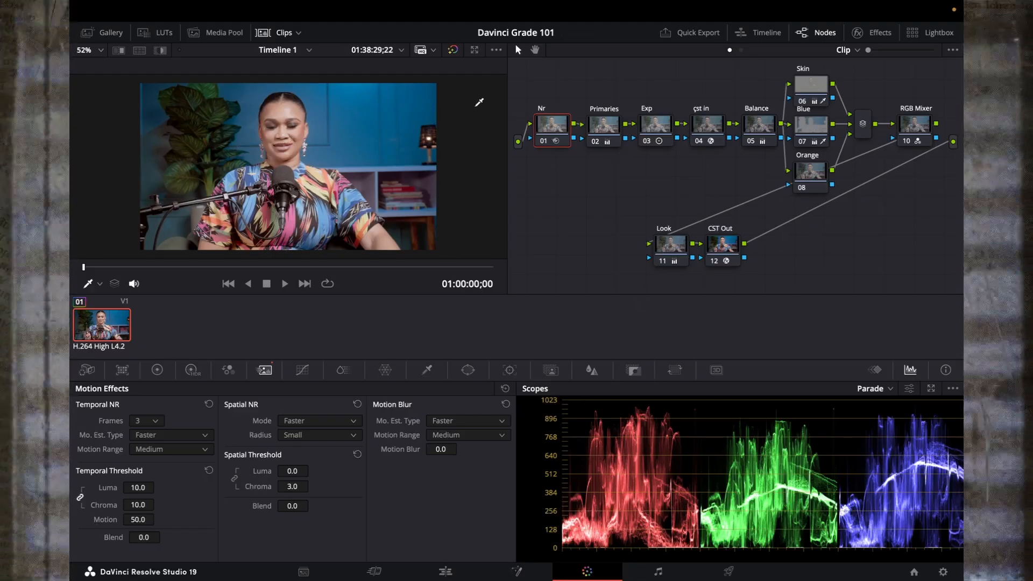
{"action": "scroll", "coordinate": [485, 103], "scroll_direction": "up", "scroll_amount": 10}
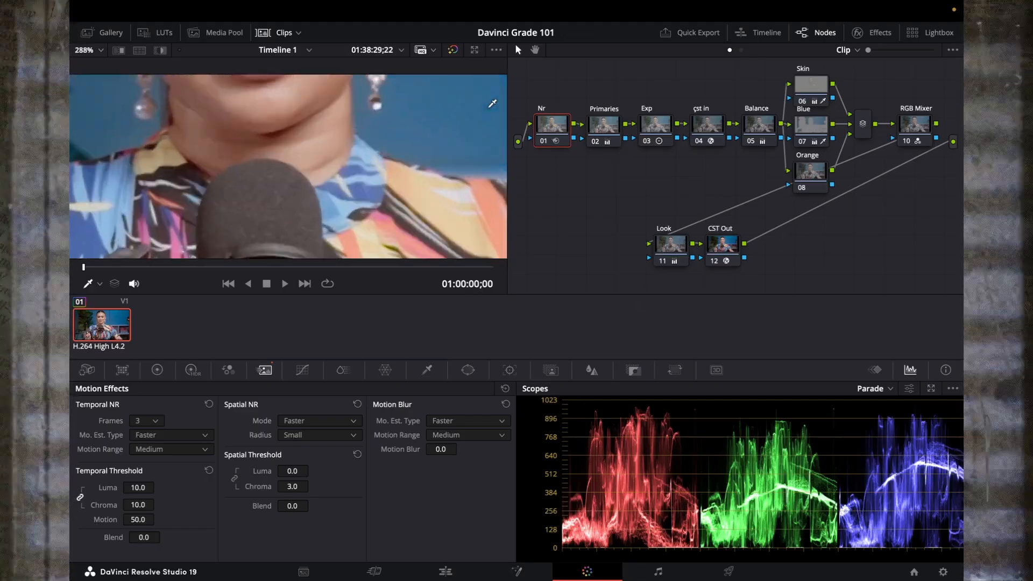
{"action": "scroll", "coordinate": [492, 103], "scroll_direction": "down", "scroll_amount": 5}
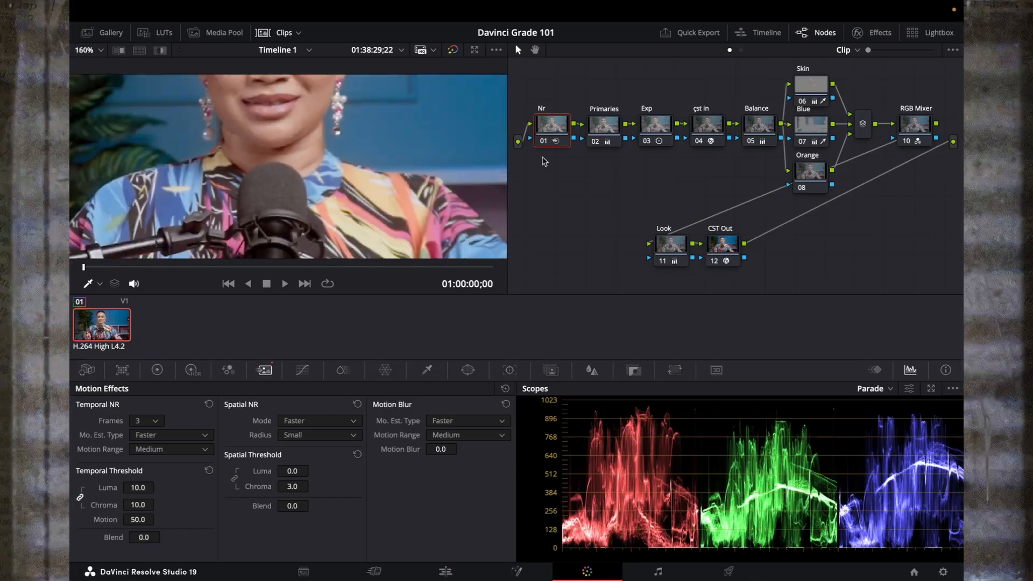
{"action": "key", "text": "ctrl+d"}
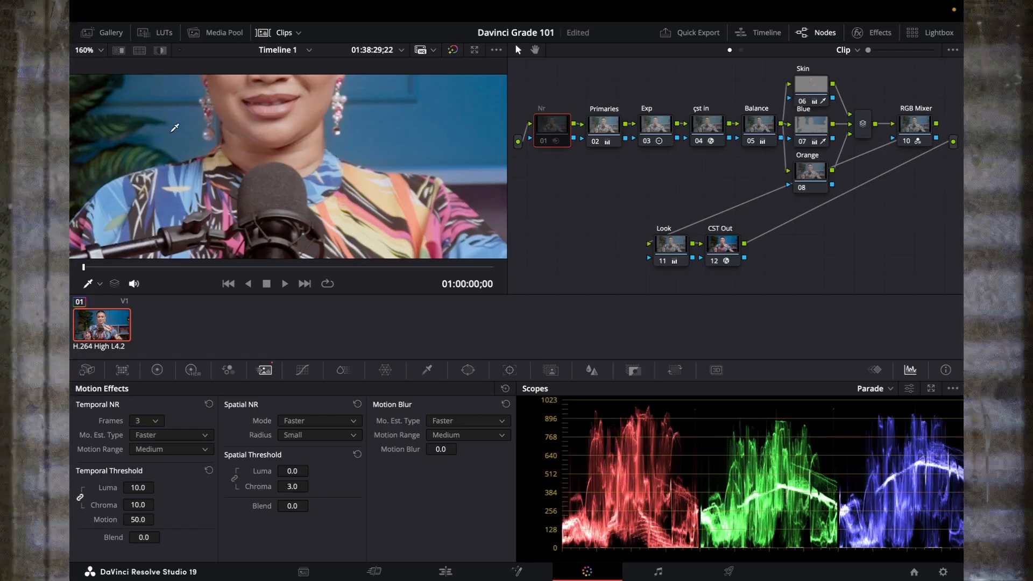
{"action": "key", "text": "ctrl+d"}
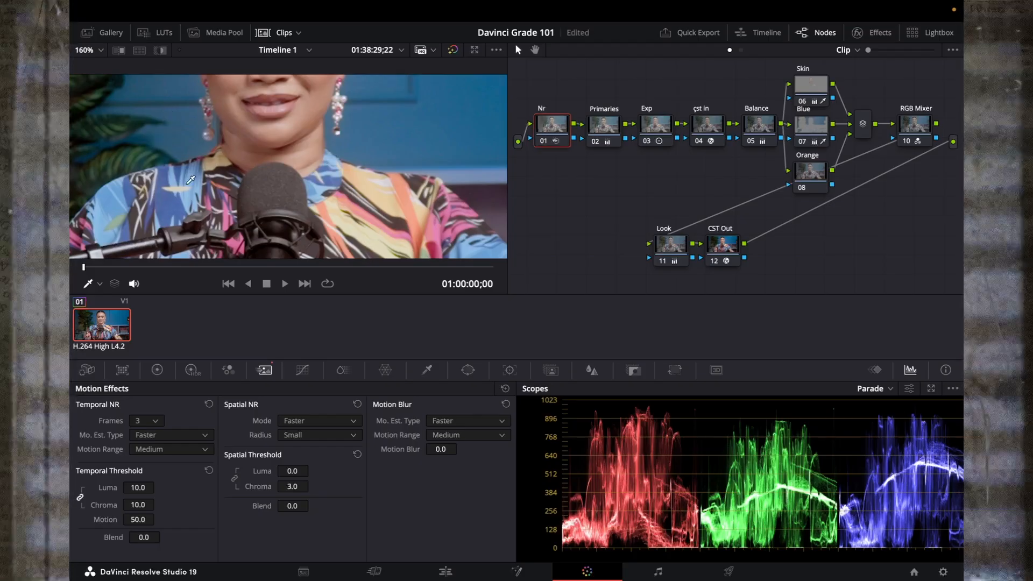
{"action": "key", "text": "ctrl+d"}
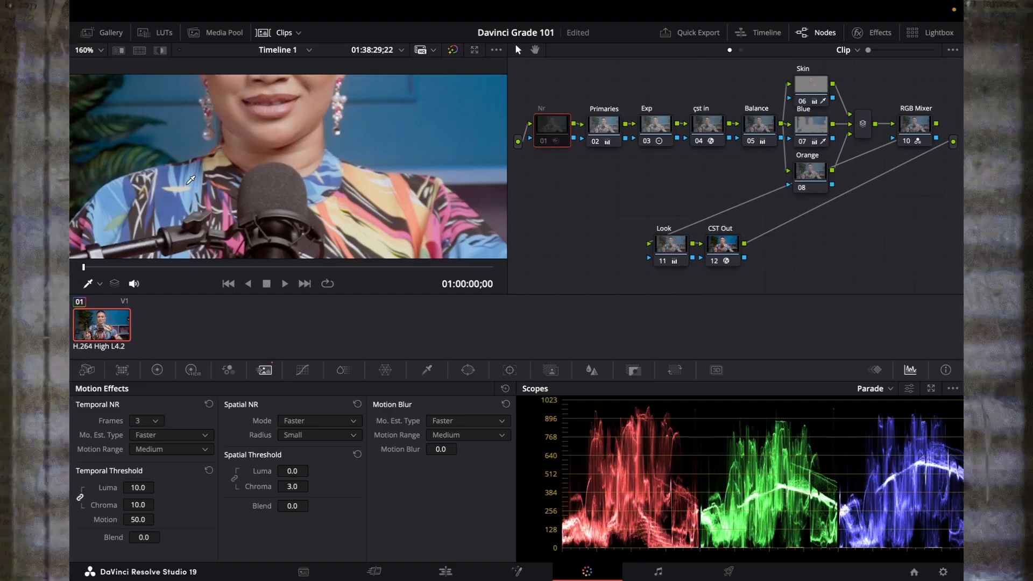
{"action": "key", "text": "ctrl+d"}
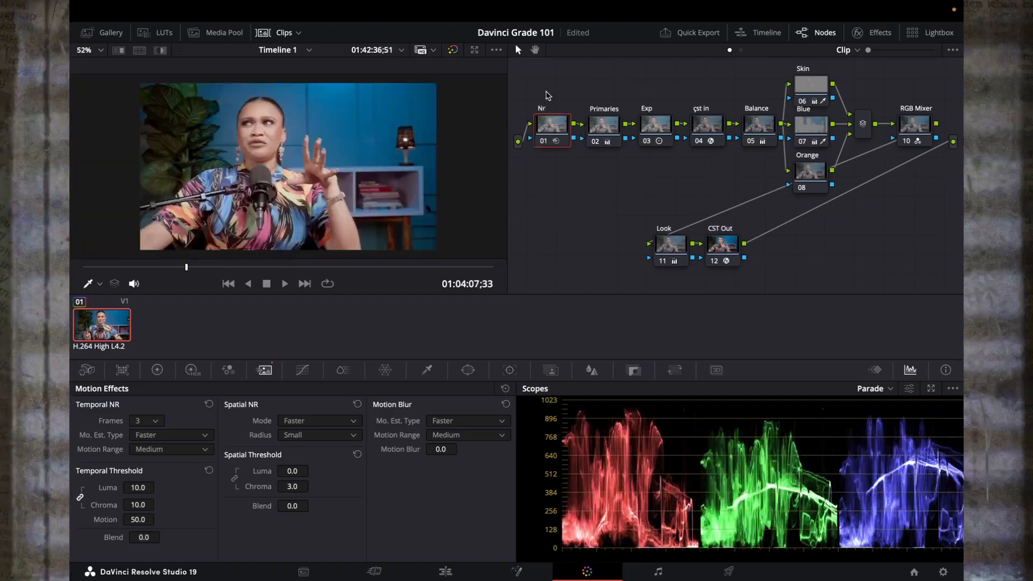